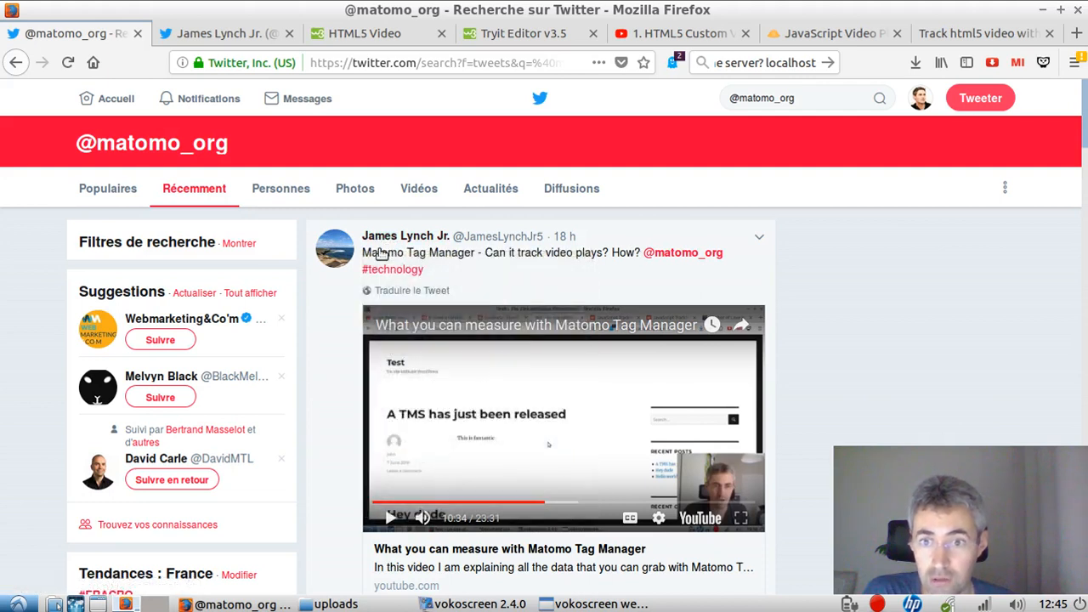
mouse_move(396, 238)
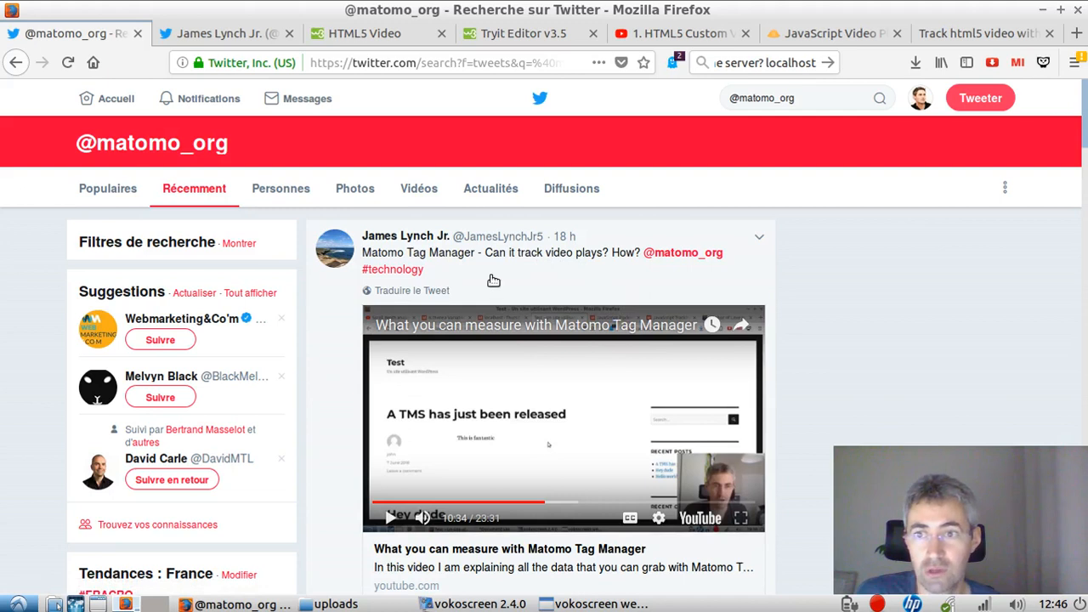
click(288, 35)
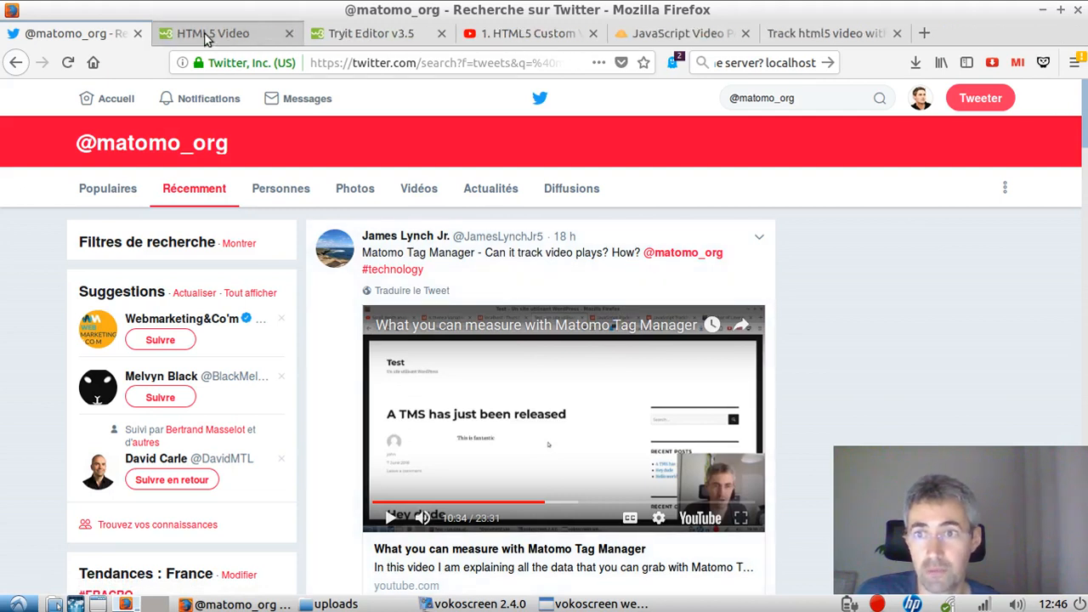
click(138, 34)
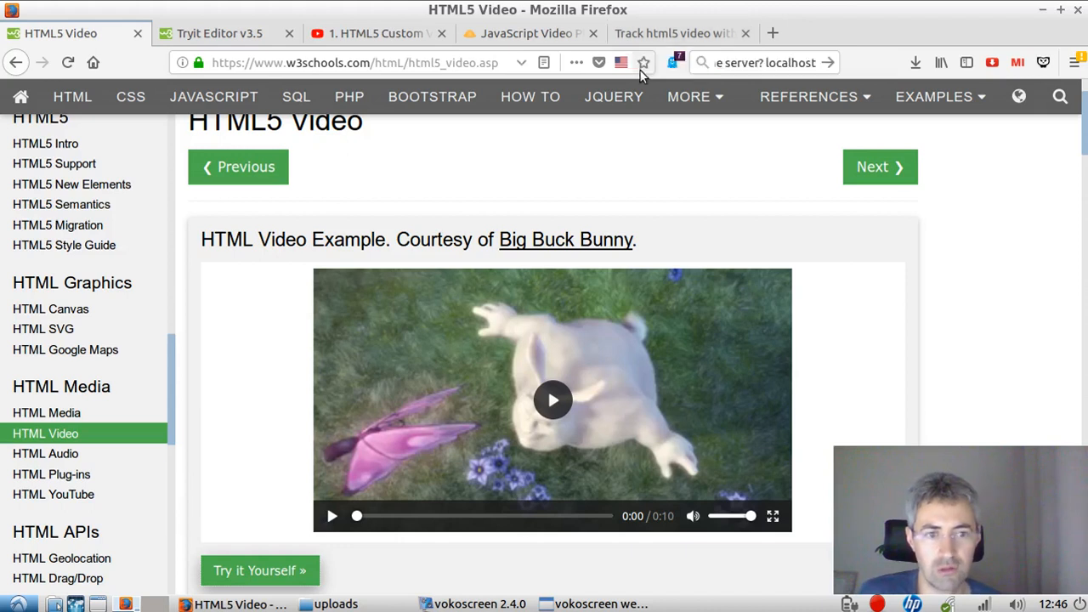
Step: View the embedded video in the published WordPress post "Track html5 video with Matomo Analytics"
click(665, 31)
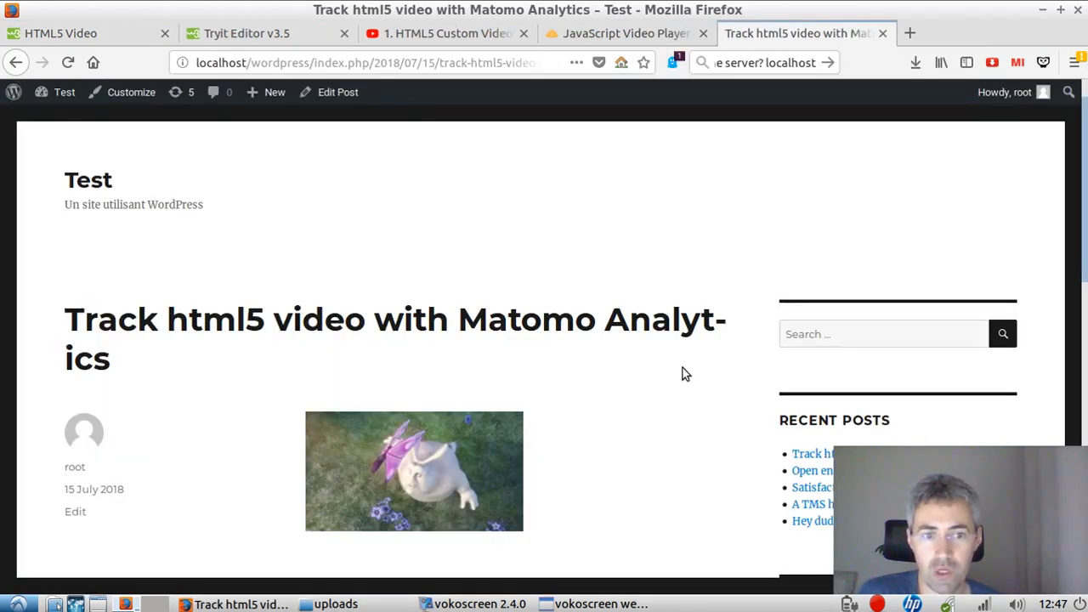
scroll(495, 459, down, 3)
mouse_move(377, 293)
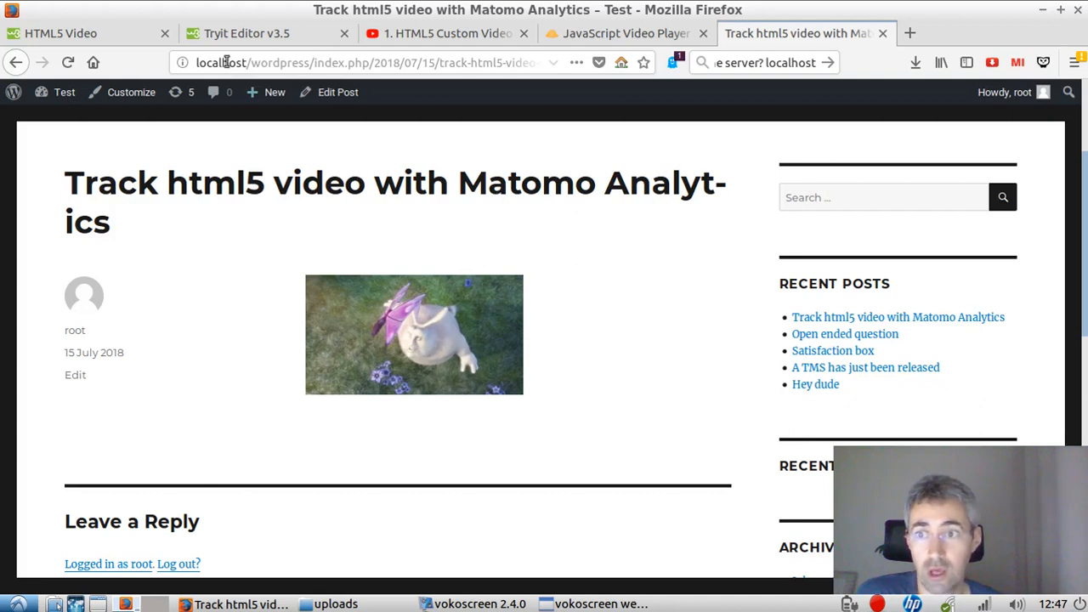
Step: Open the Big Buck Bunny example from the W3Schools HTML5 Video page in the Tryit Editor
click(102, 34)
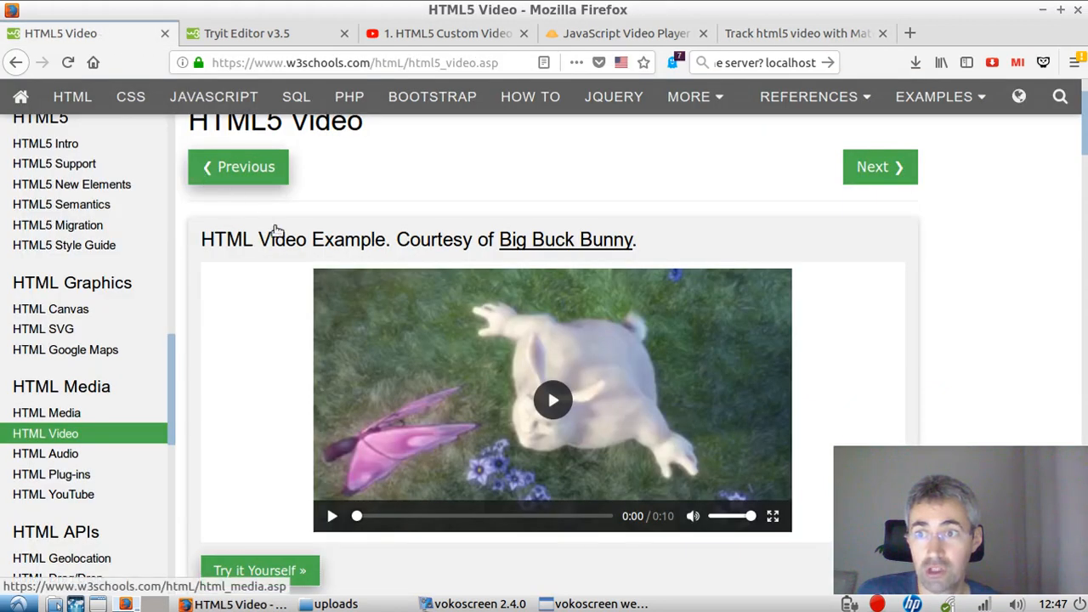
scroll(664, 278, down, 1)
scroll(664, 278, up, 2)
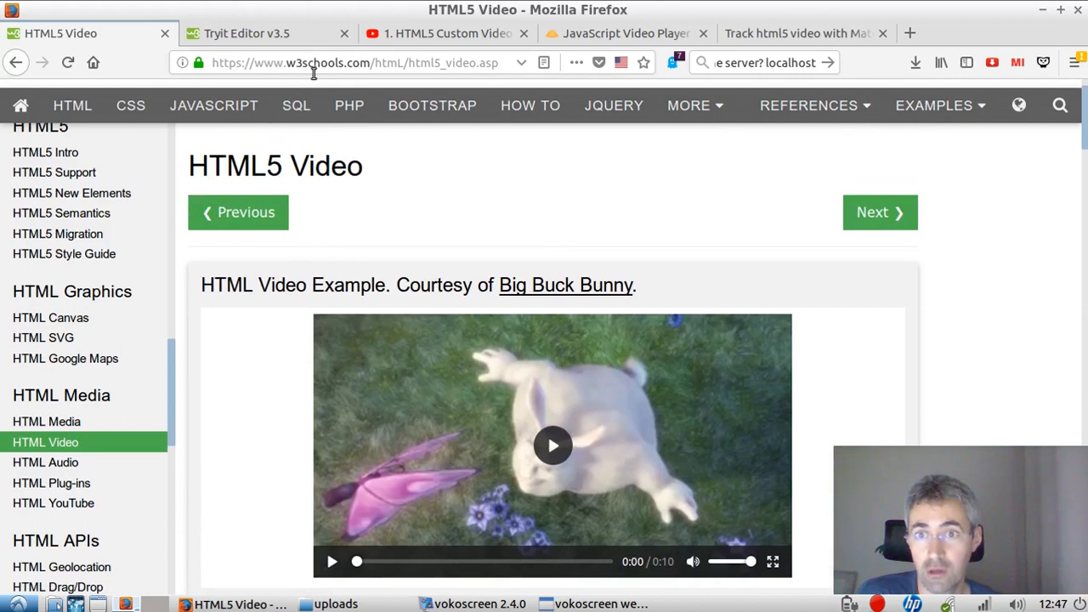
scroll(447, 197, down, 4)
click(286, 297)
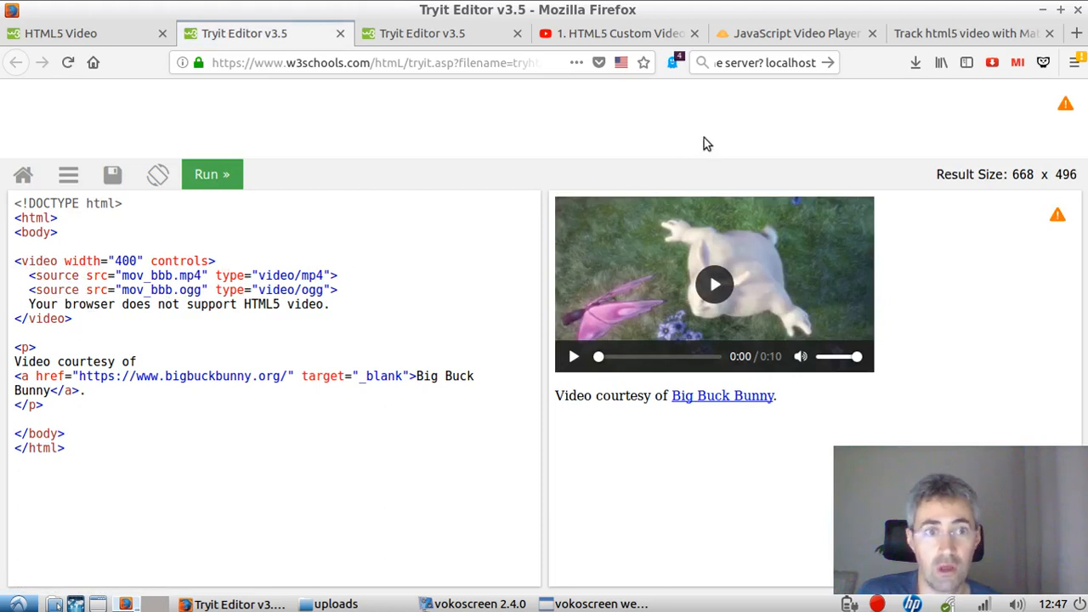
Step: Open the WordPress post "Track html5 video with Matomo Analytics" for editing and show its content as HTML text
click(951, 34)
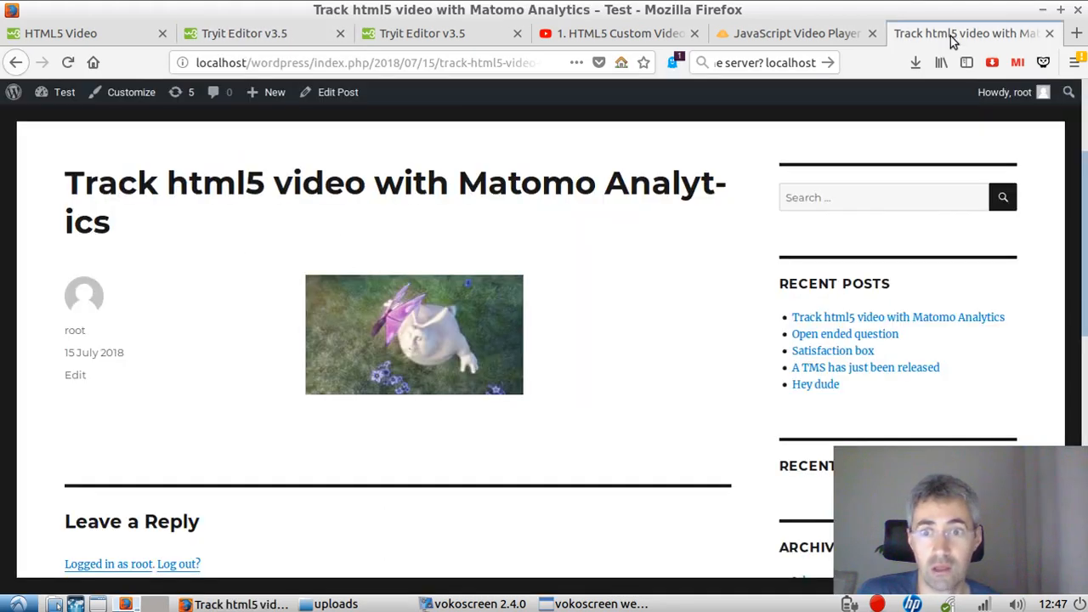
click(333, 95)
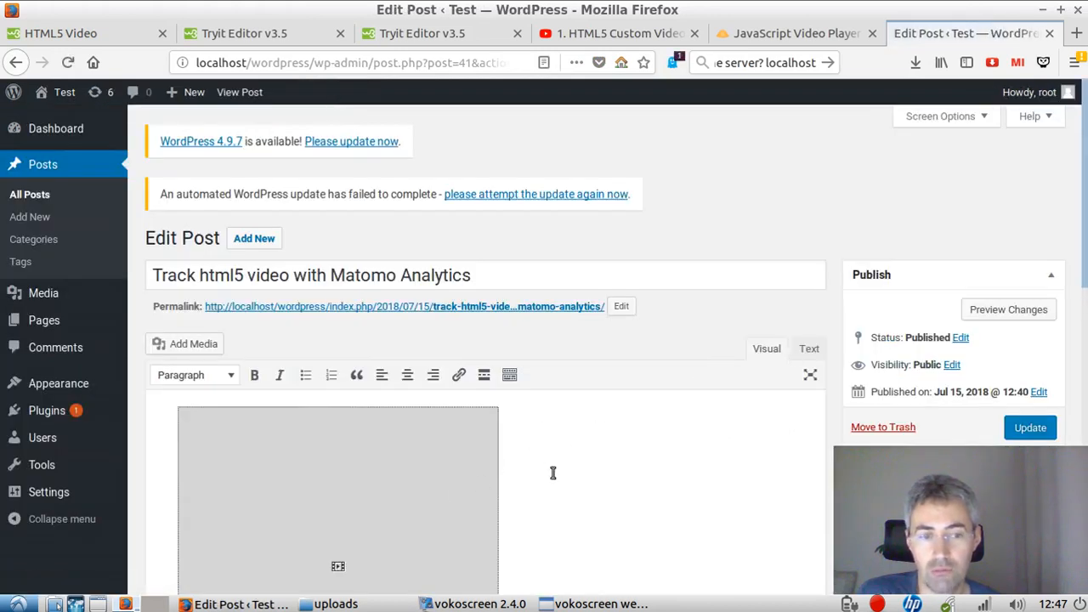
scroll(552, 473, down, 3)
click(808, 213)
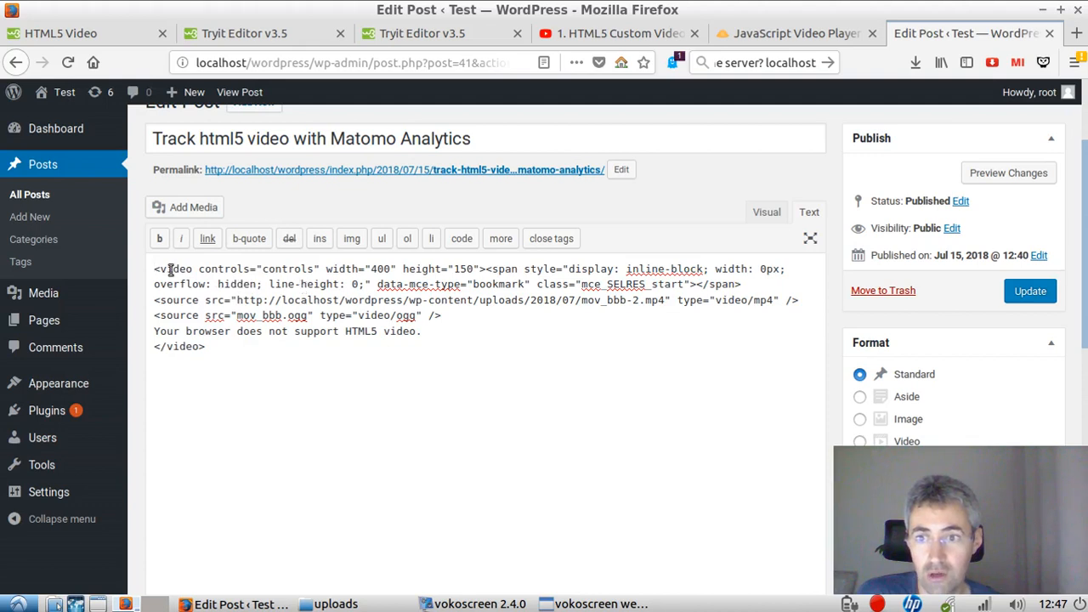
Step: Examine the opening video tag and the MP4 source line in the post's HTML code
drag(161, 270, 395, 272)
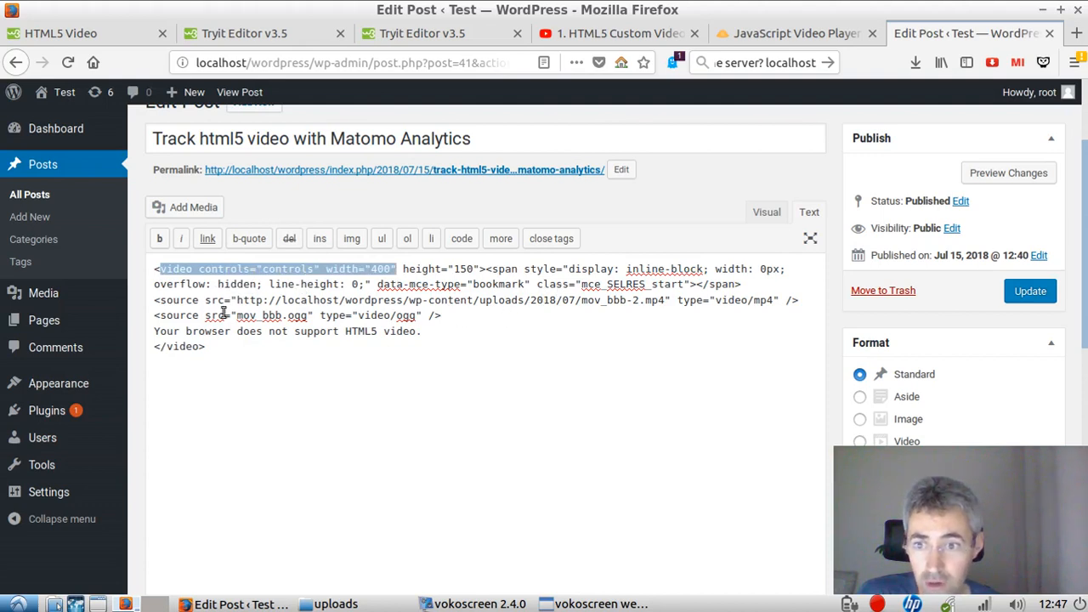
drag(160, 302, 525, 304)
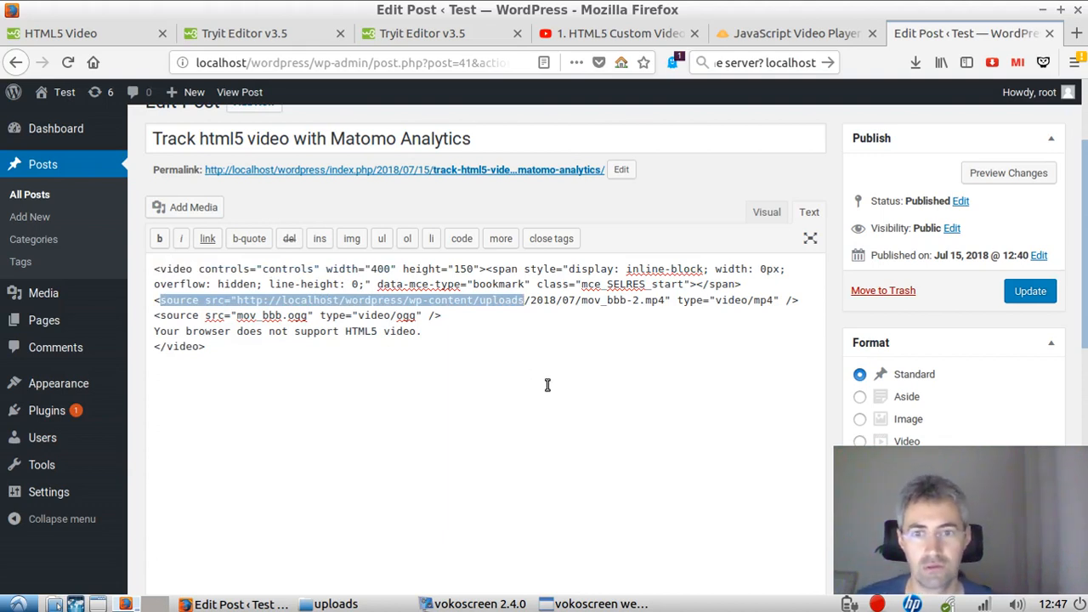
click(503, 330)
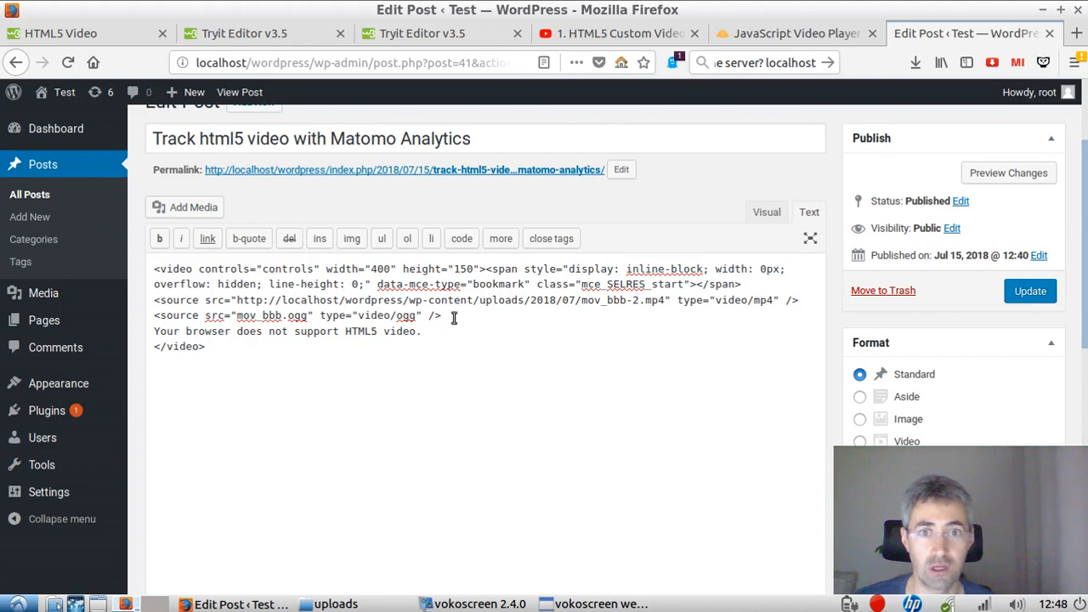
Step: Open the published version of the post in a separate browser tab and switch to it
scroll(301, 143, up, 3)
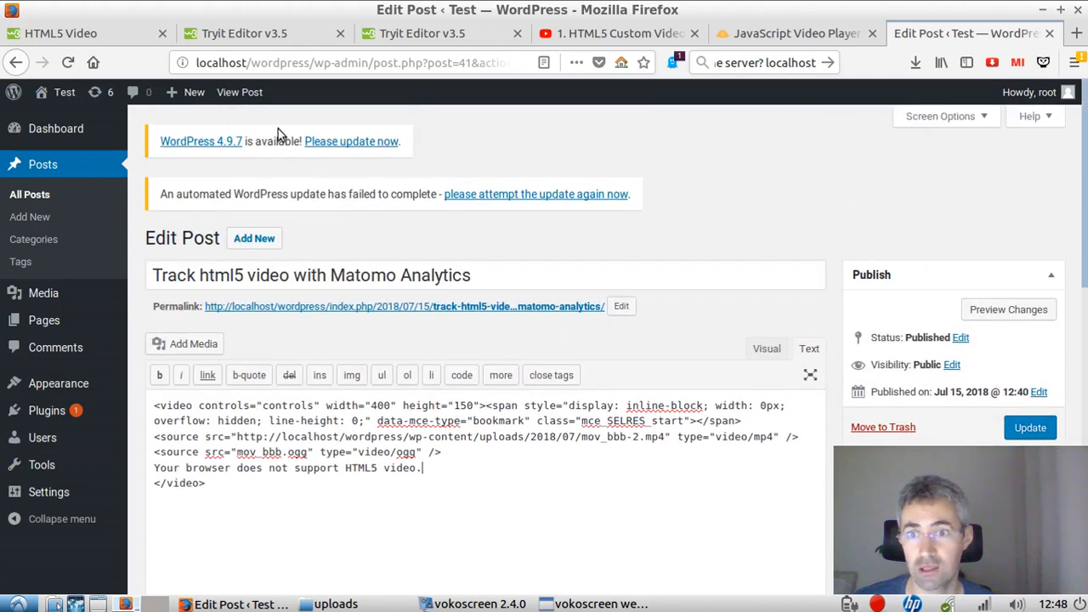
middle_click(252, 99)
click(968, 33)
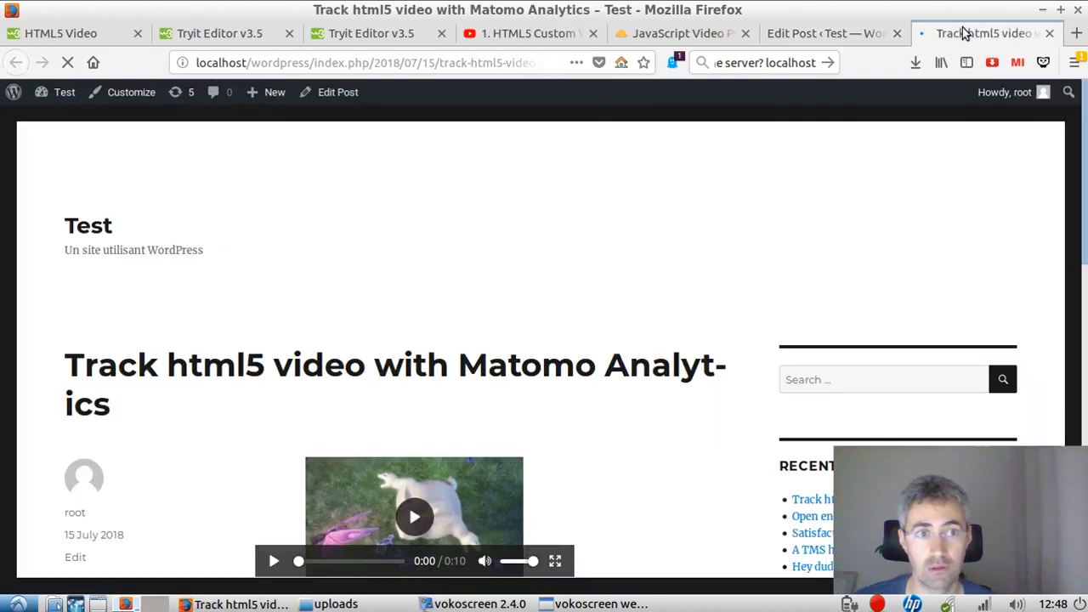
Step: Inspect the embedded video in the developer tools and pick its video element on the page
scroll(465, 372, down, 3)
right_click(311, 324)
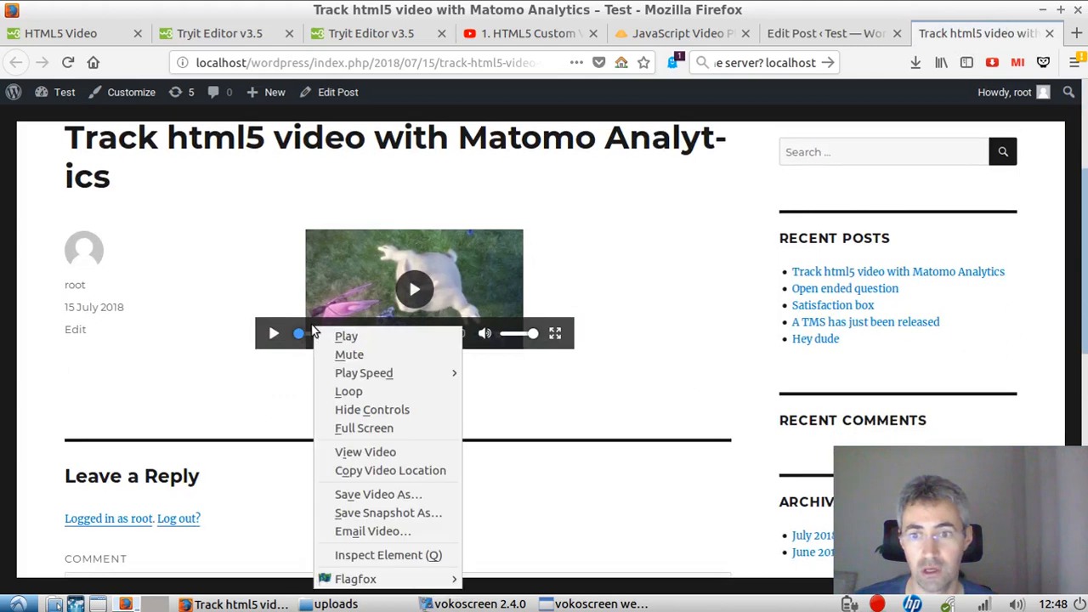
click(392, 556)
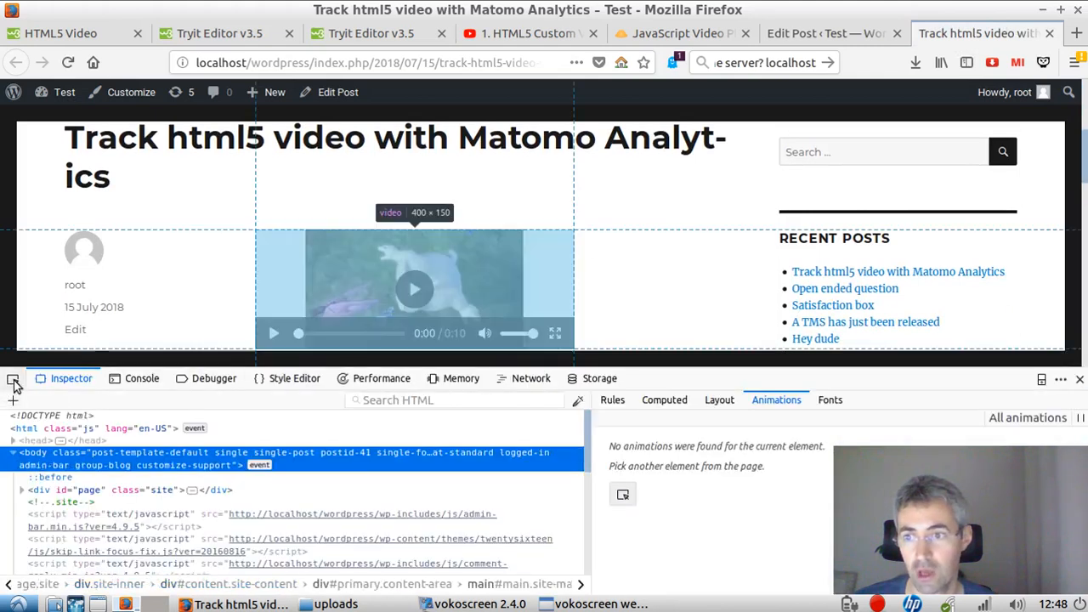
scroll(299, 254, down, 2)
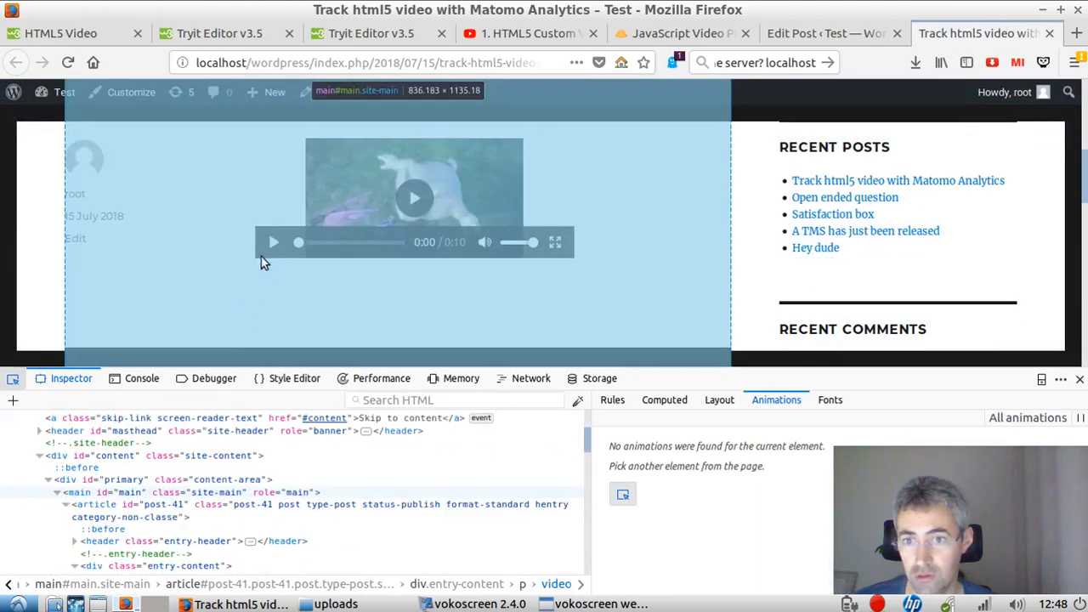
click(278, 229)
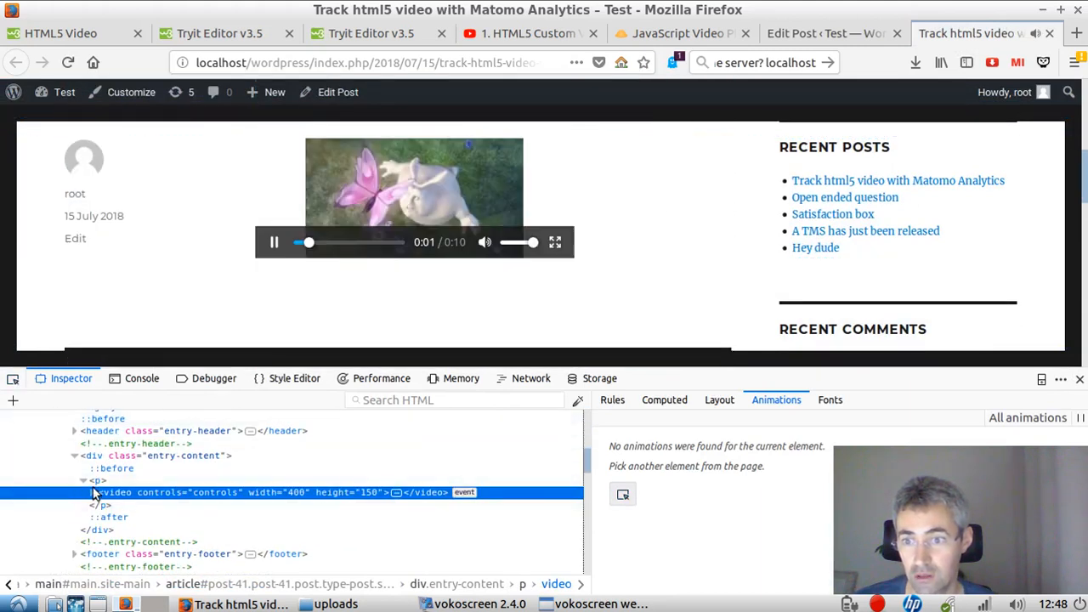
Step: Expand the video element and its nested span in the inspector to examine their attributes and sources
click(92, 493)
scroll(329, 491, down, 3)
scroll(306, 481, up, 2)
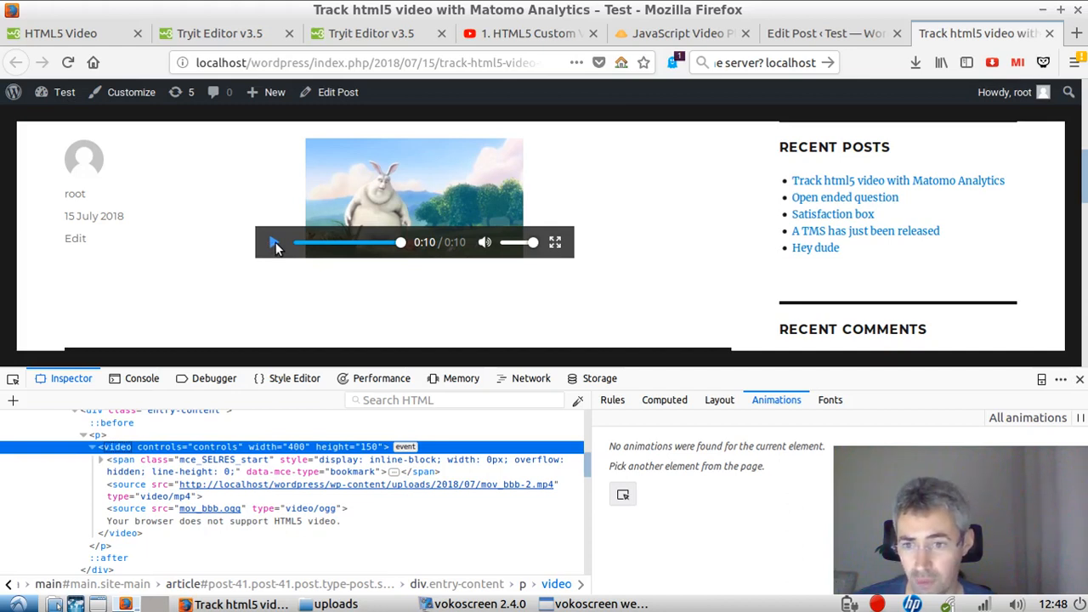
click(102, 464)
click(102, 464)
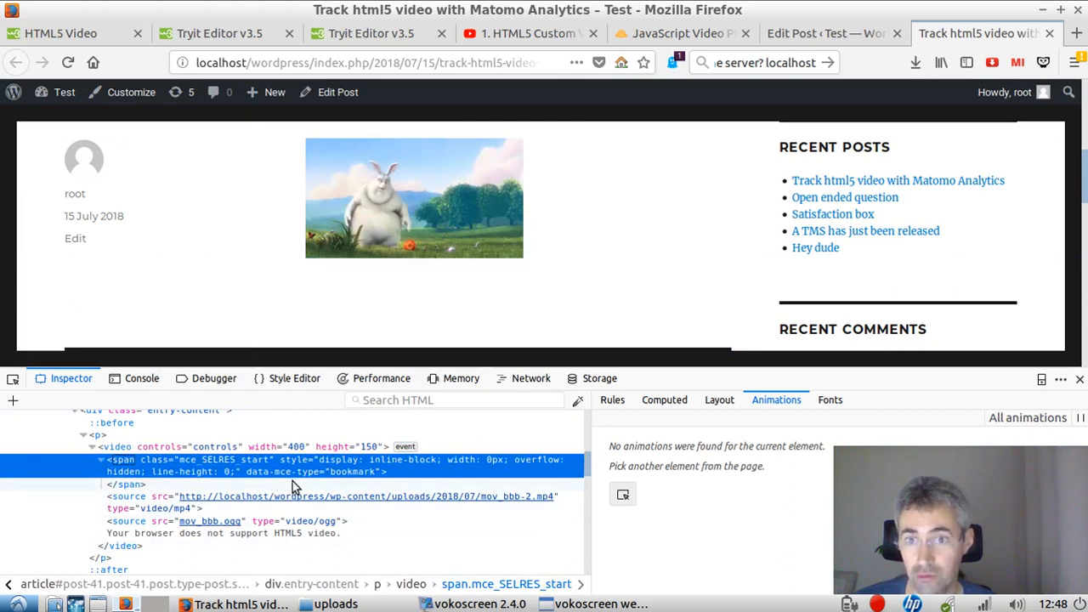
mouse_move(362, 217)
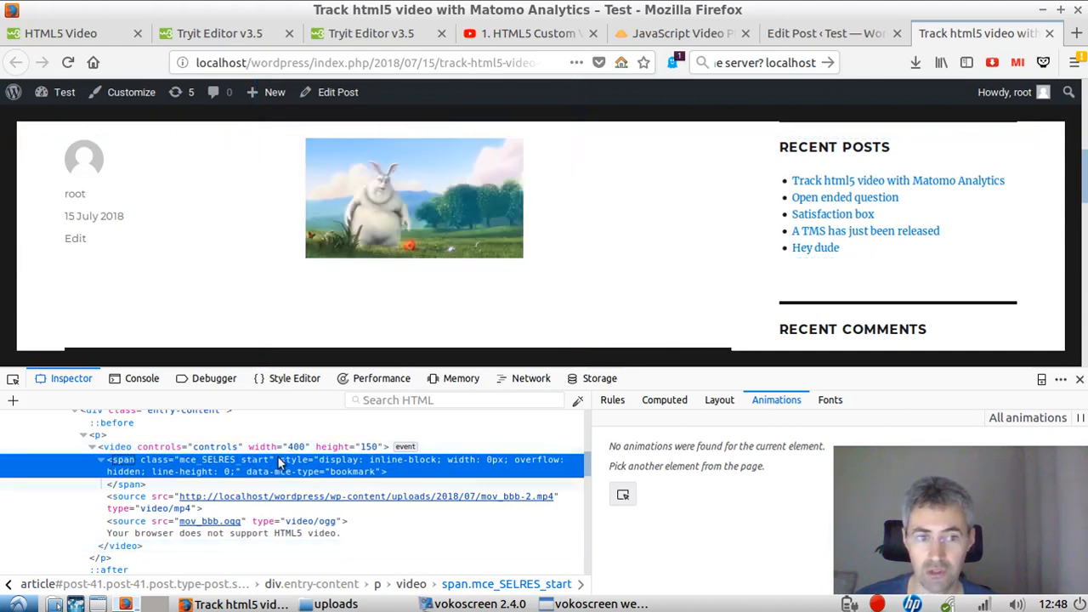
mouse_move(394, 192)
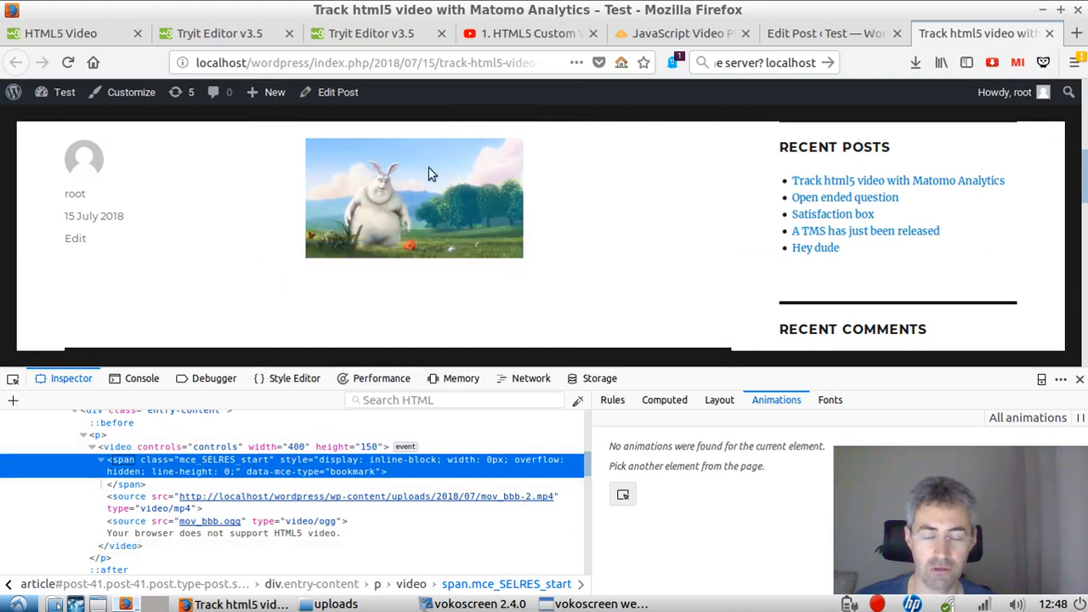
Step: Add id="video-click" to the opening video tag in the post's HTML and update the post
click(815, 34)
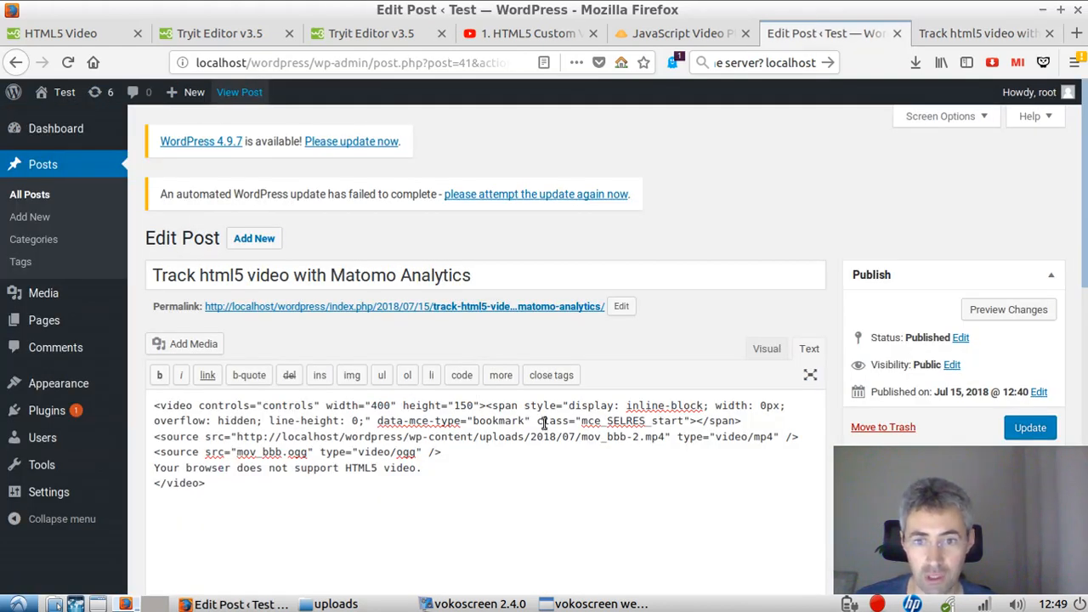
click(482, 406)
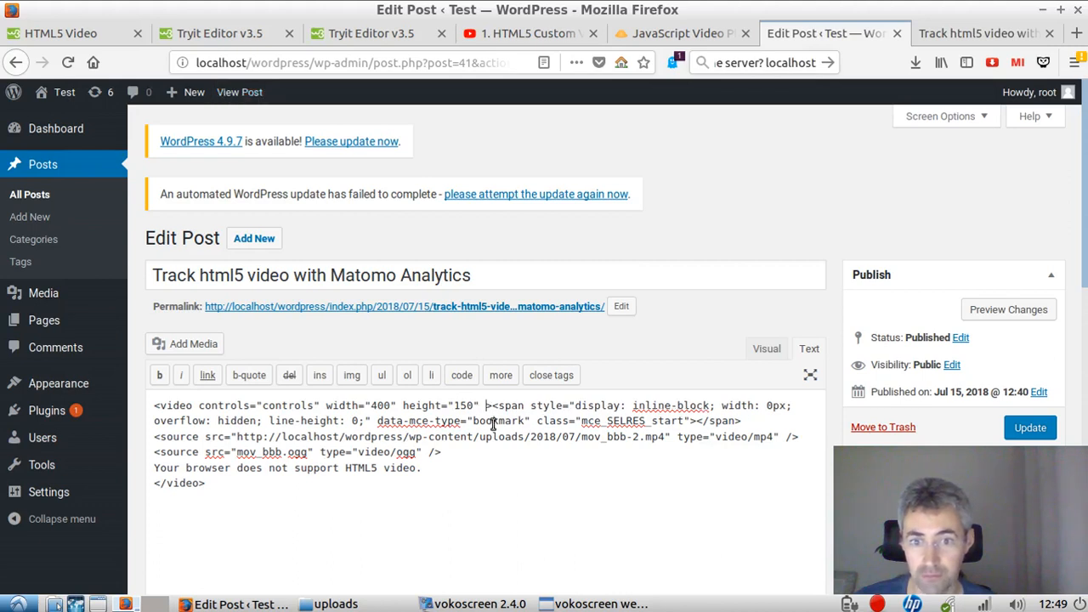
text(id)
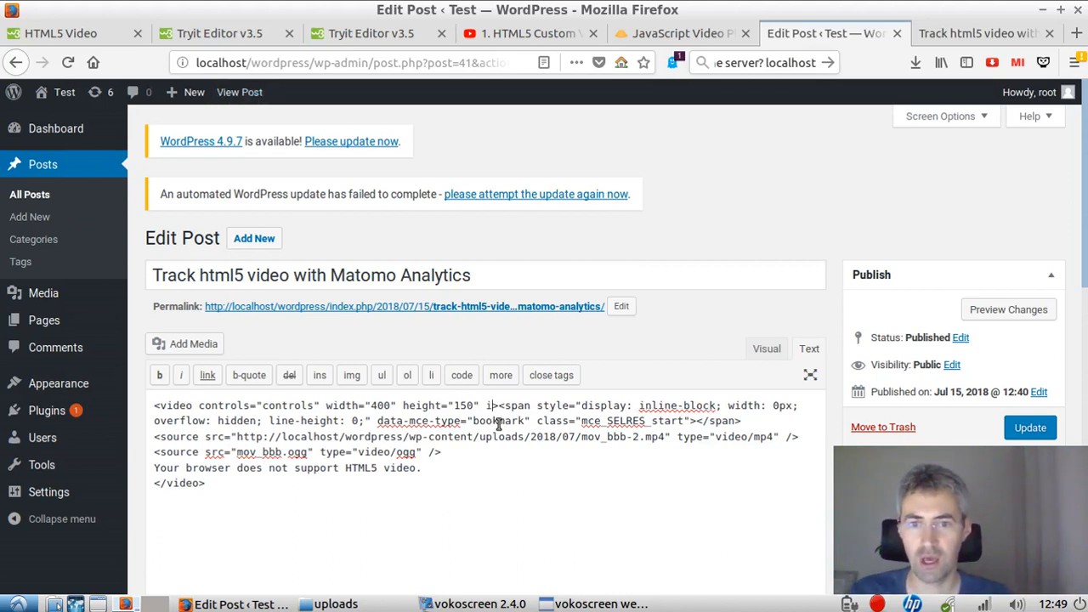
text(")
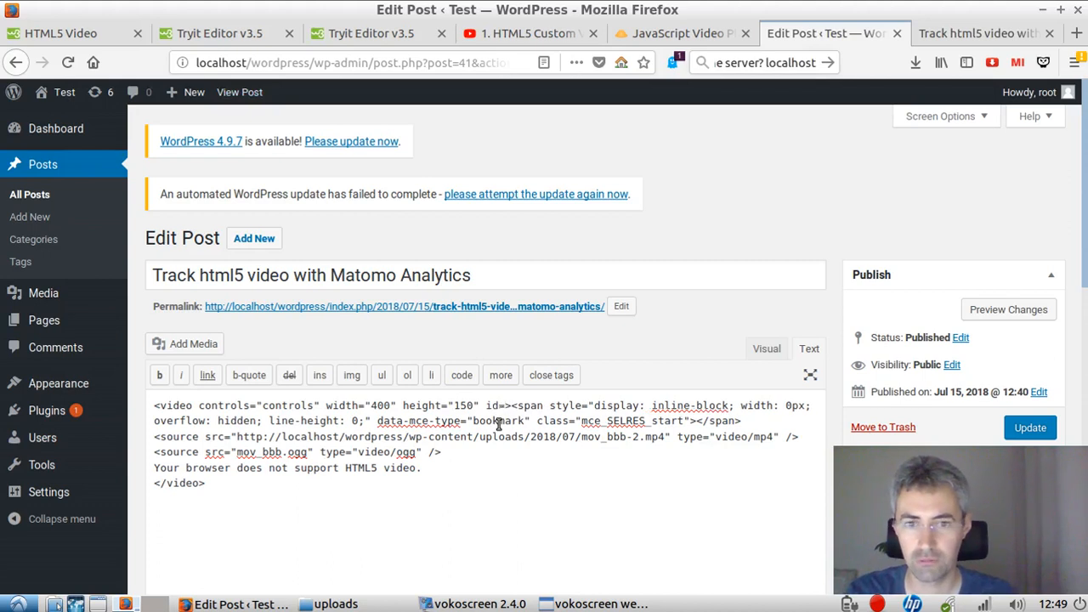
text(video-)
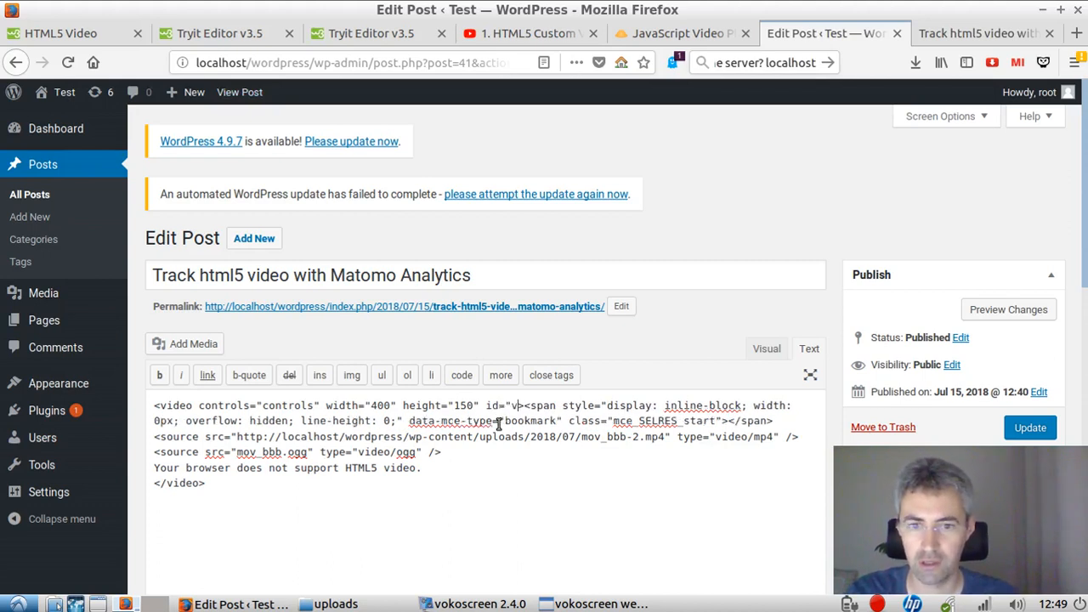
text(click)
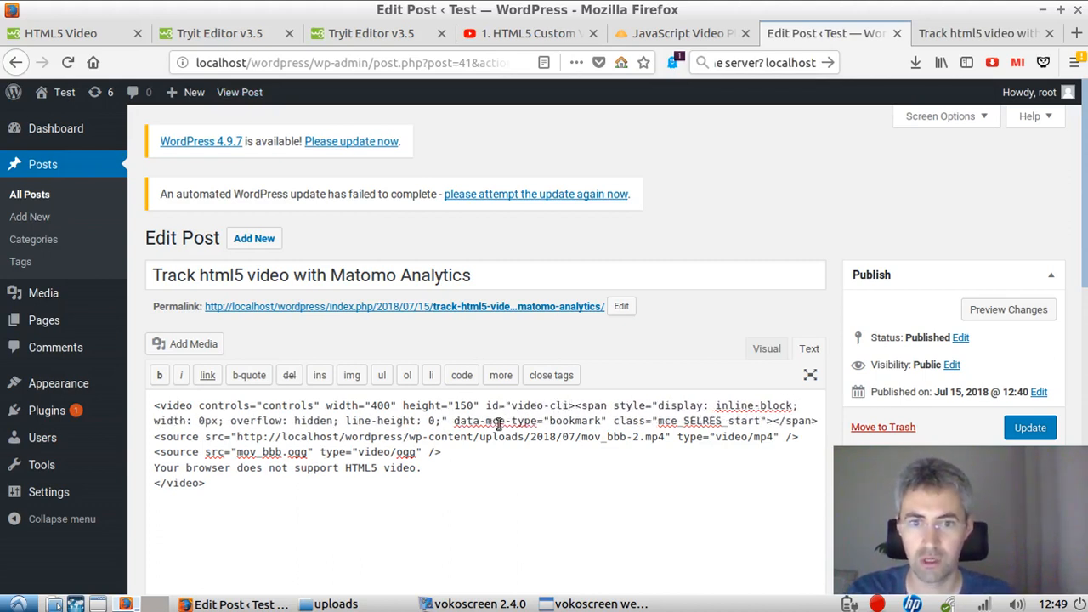
text(")
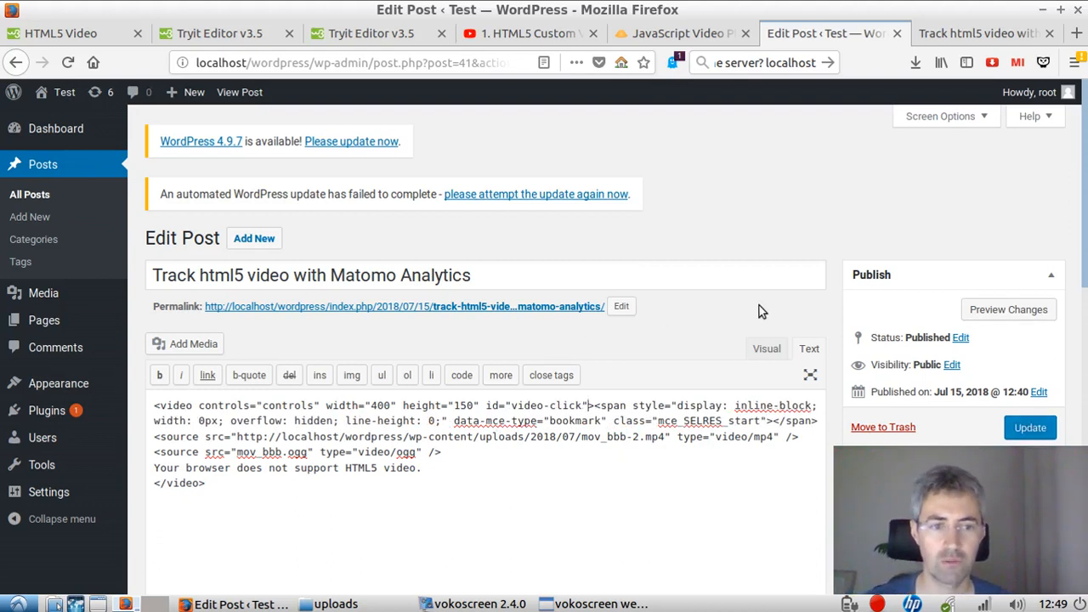
scroll(755, 309, down, 1)
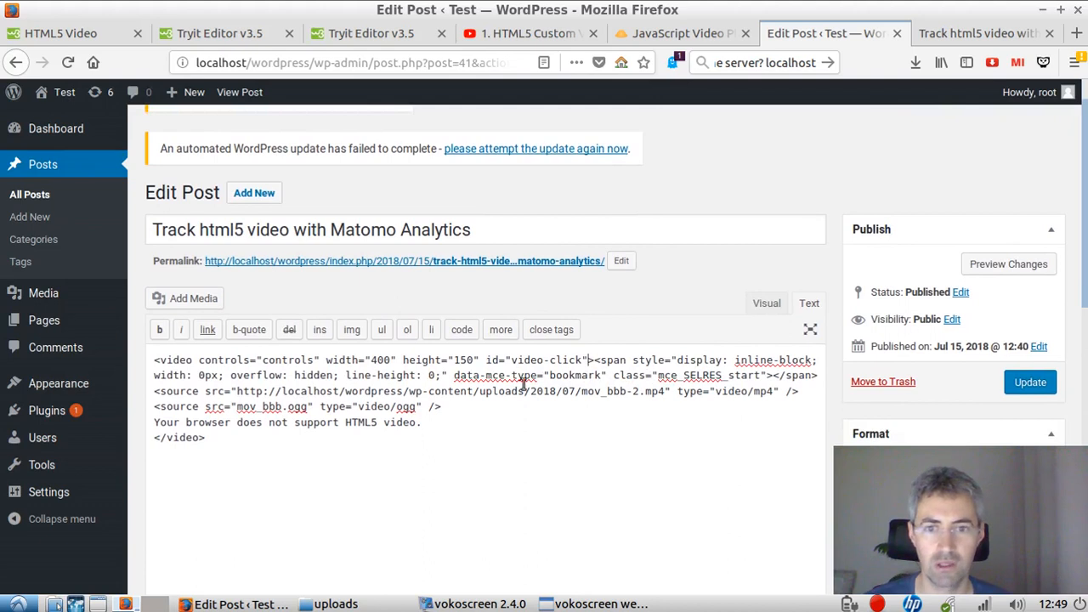
click(1024, 384)
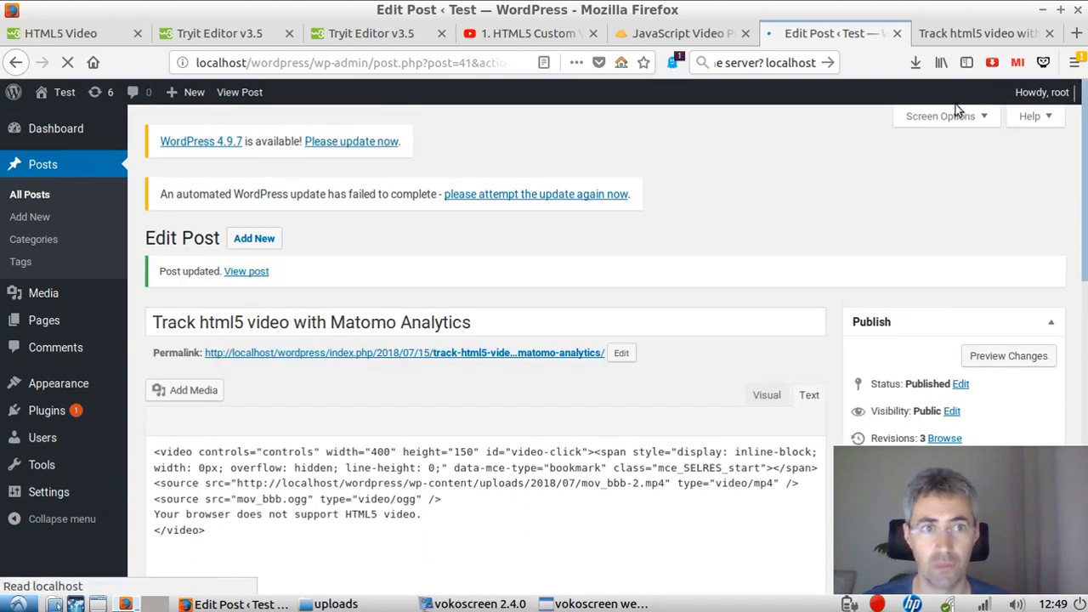
Step: Return to the published post and close the developer tools
click(956, 40)
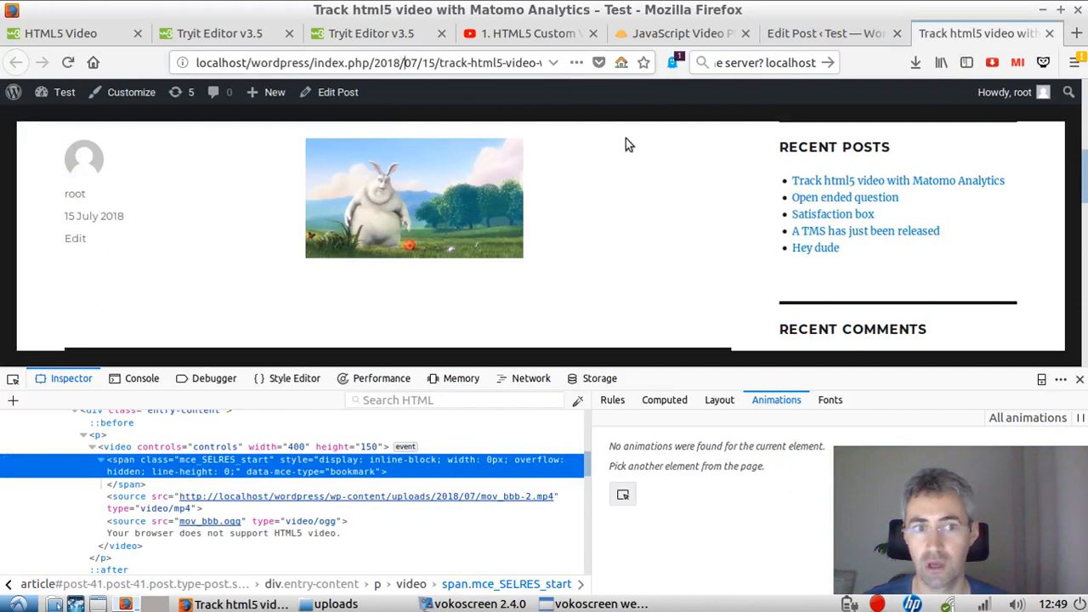
click(1078, 379)
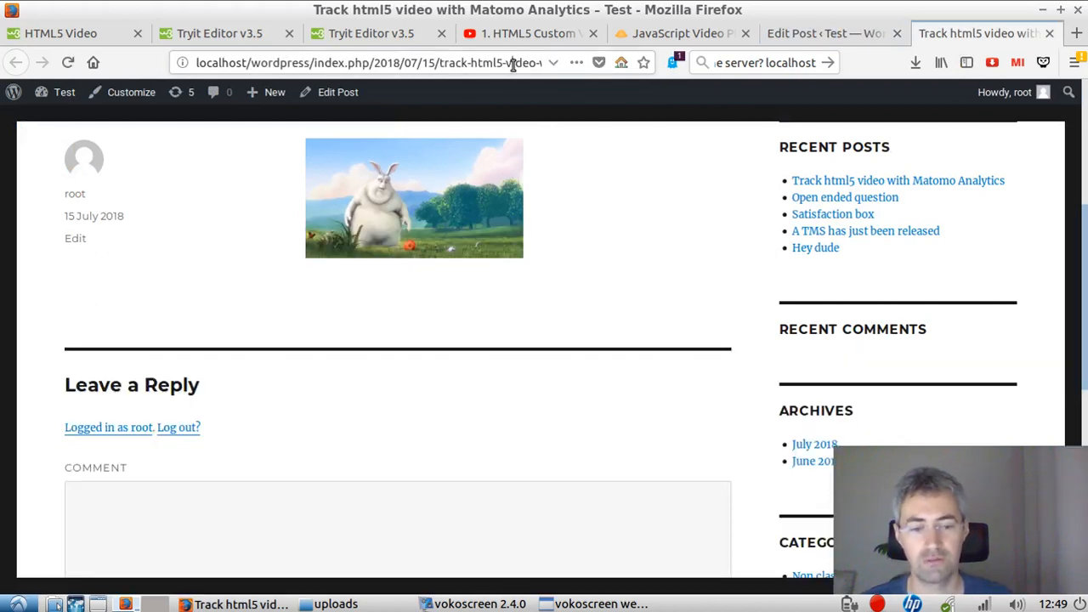
Step: Reload the published post and open the Matomo sign-in page at localhost/piwik in a new tab
key(Return)
scroll(396, 331, down, 5)
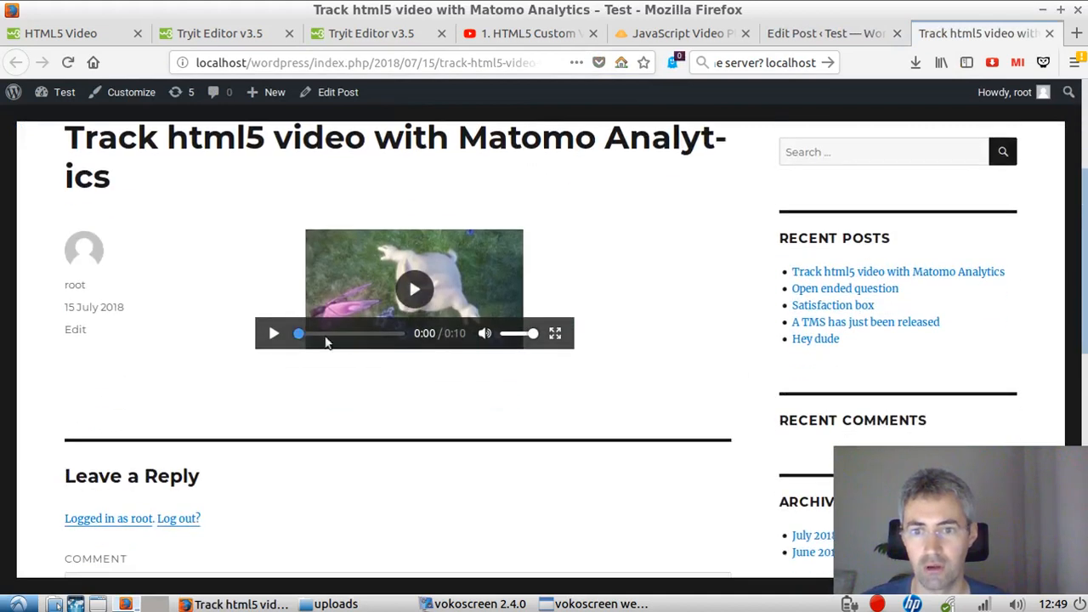
click(1076, 34)
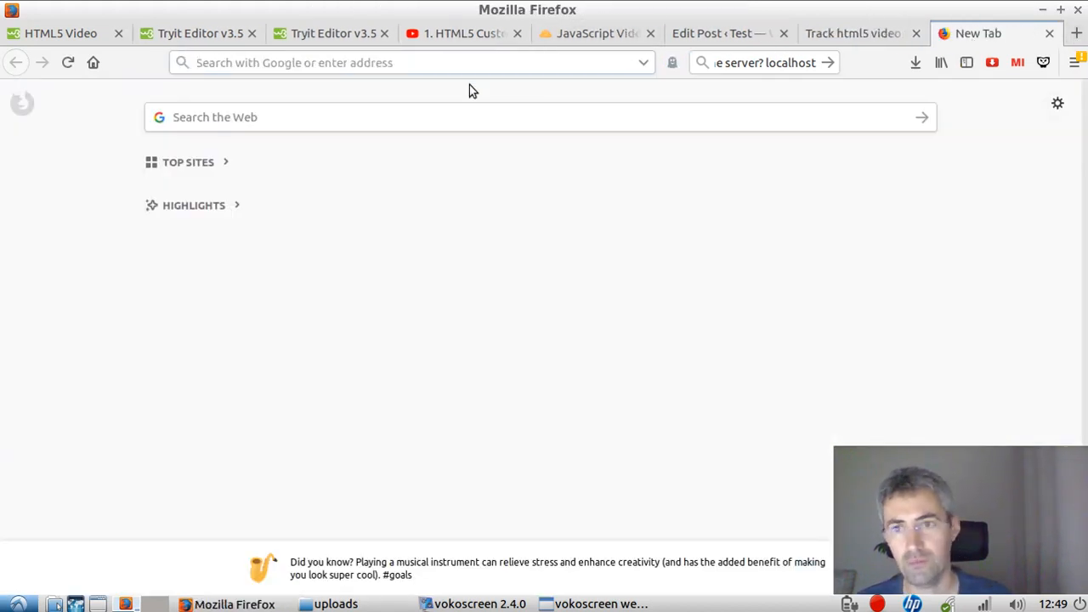
text(lic)
key(BackSpace)
key(BackSpace)
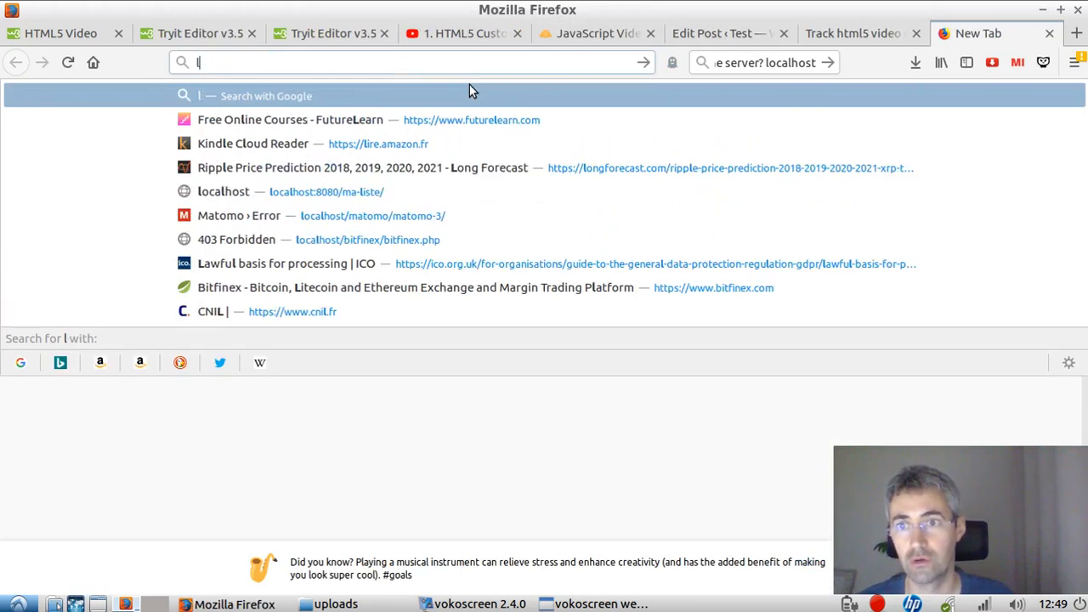
text(oc)
key(Right)
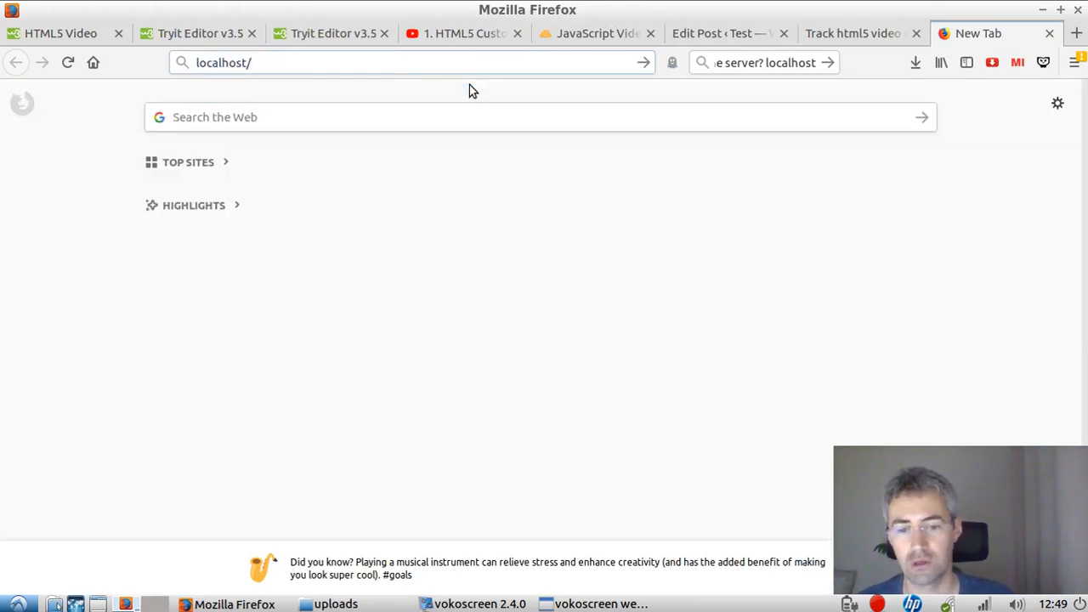
text(piwi)
key(Return)
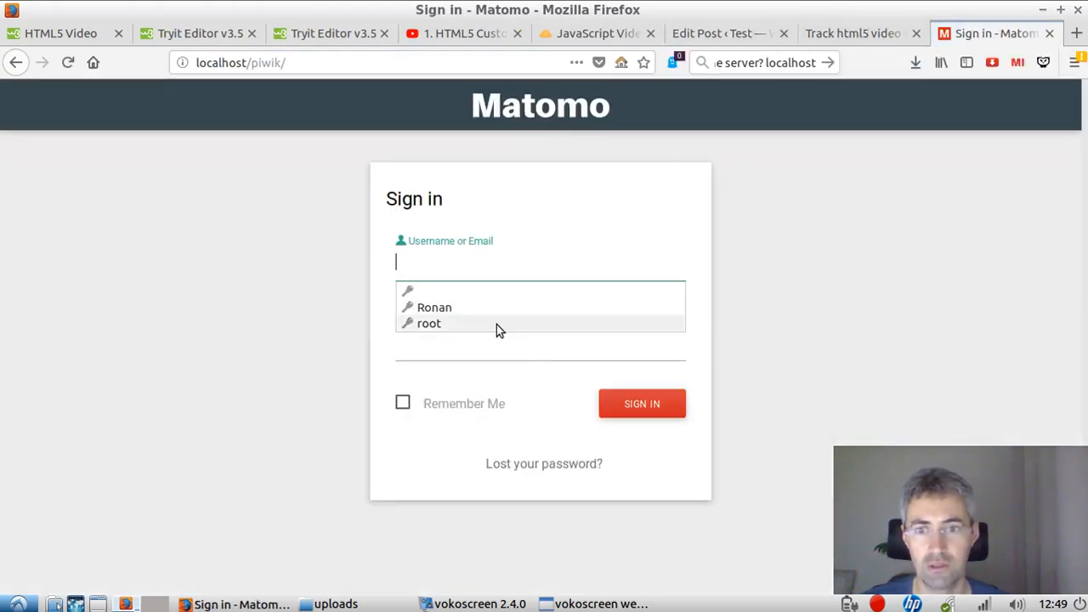
Step: Sign in to Matomo as root with the account password, declining to update the saved login
click(495, 327)
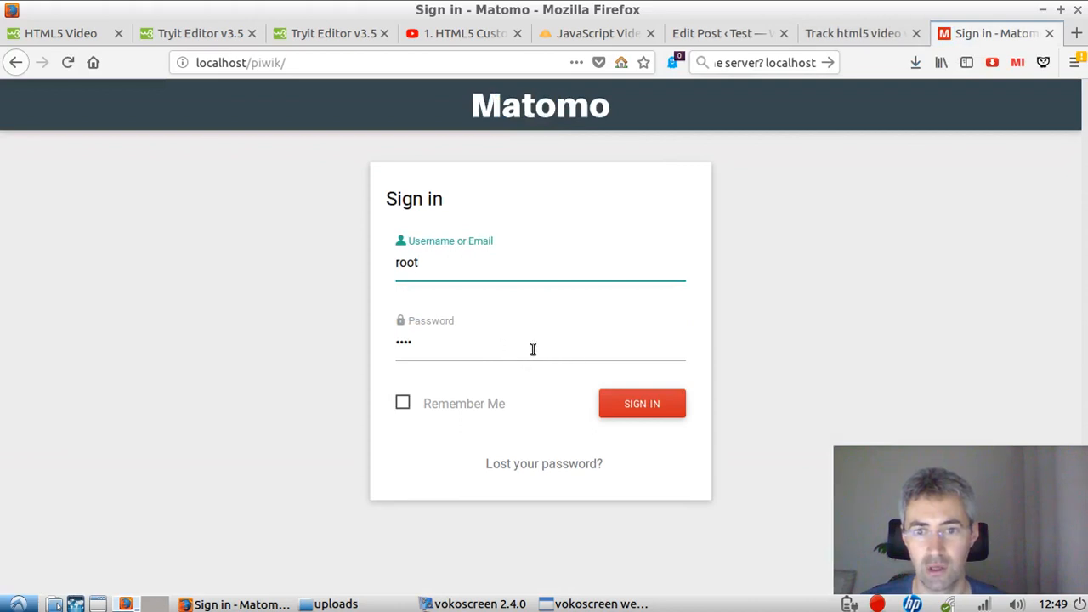
click(642, 403)
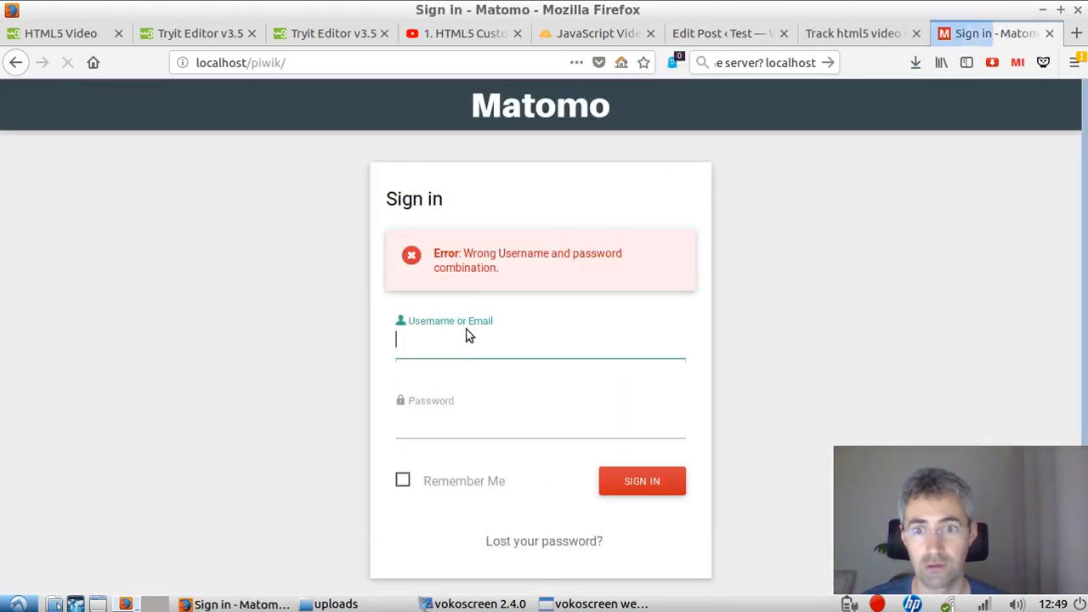
click(467, 333)
click(477, 402)
click(471, 426)
drag(472, 427, 374, 417)
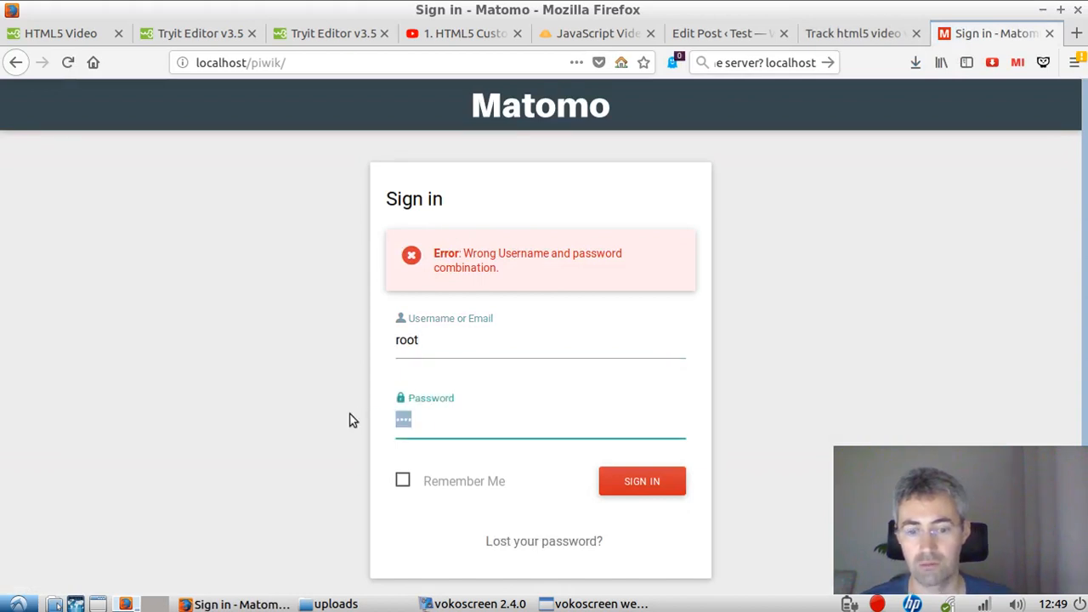
text(•)
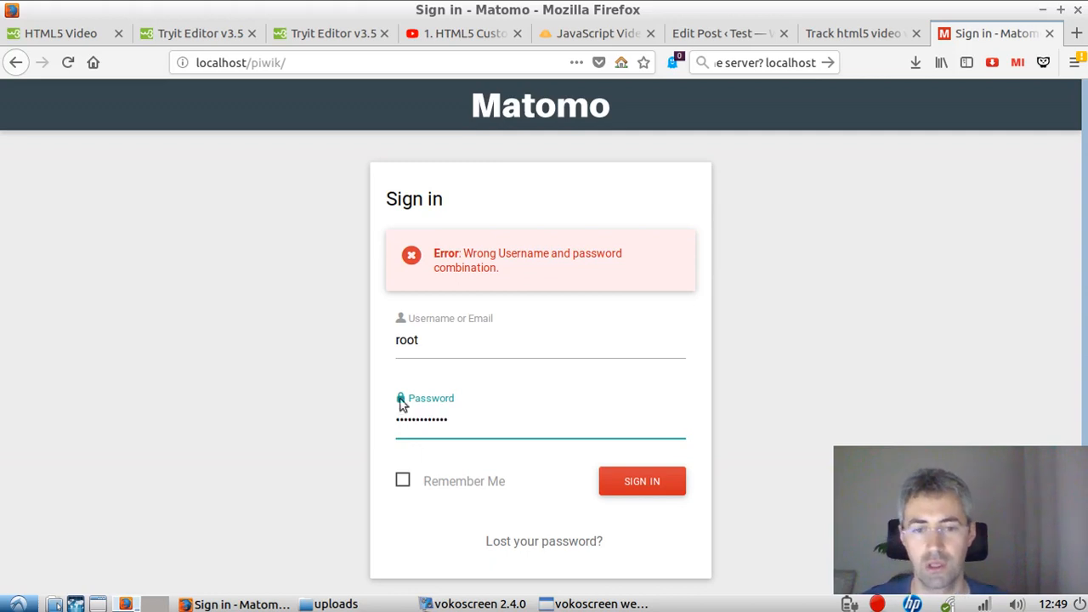
click(673, 489)
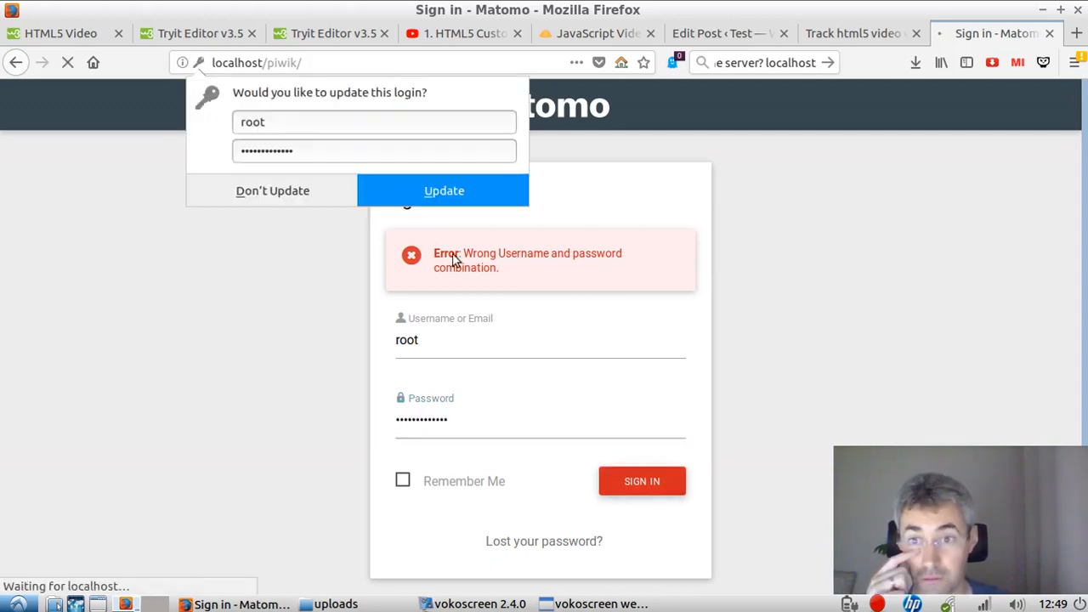
click(298, 204)
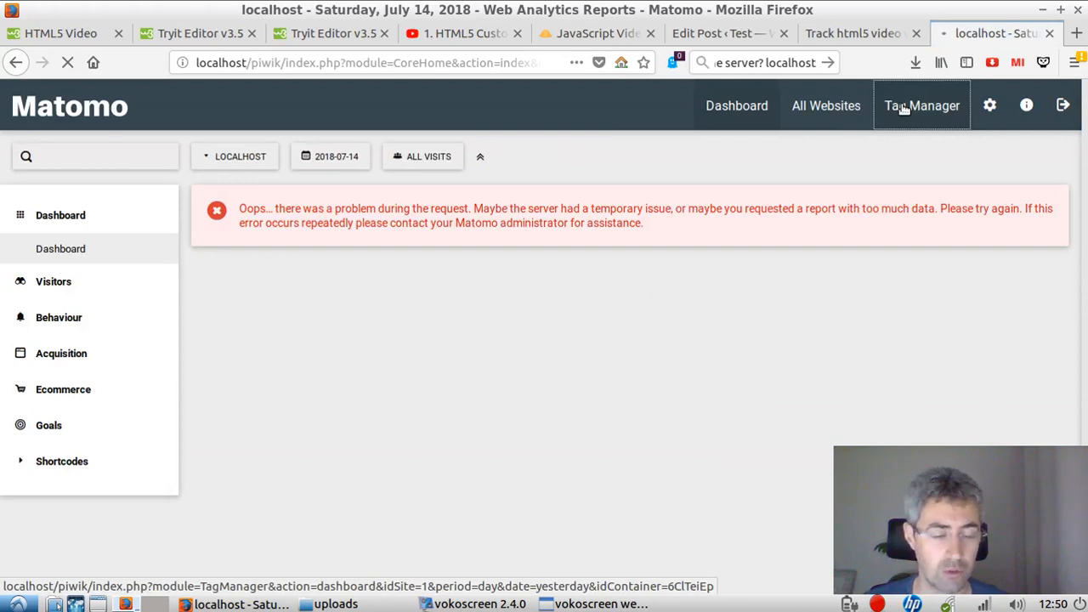
Step: Open the form sent tag of the Beta container in Tag Manager for editing
click(904, 108)
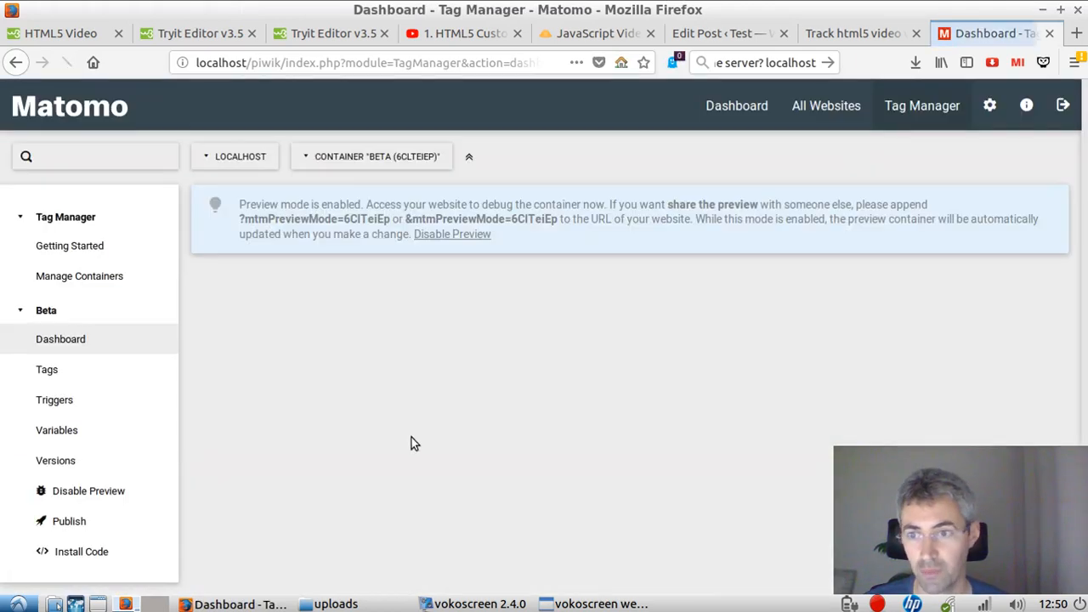
click(78, 374)
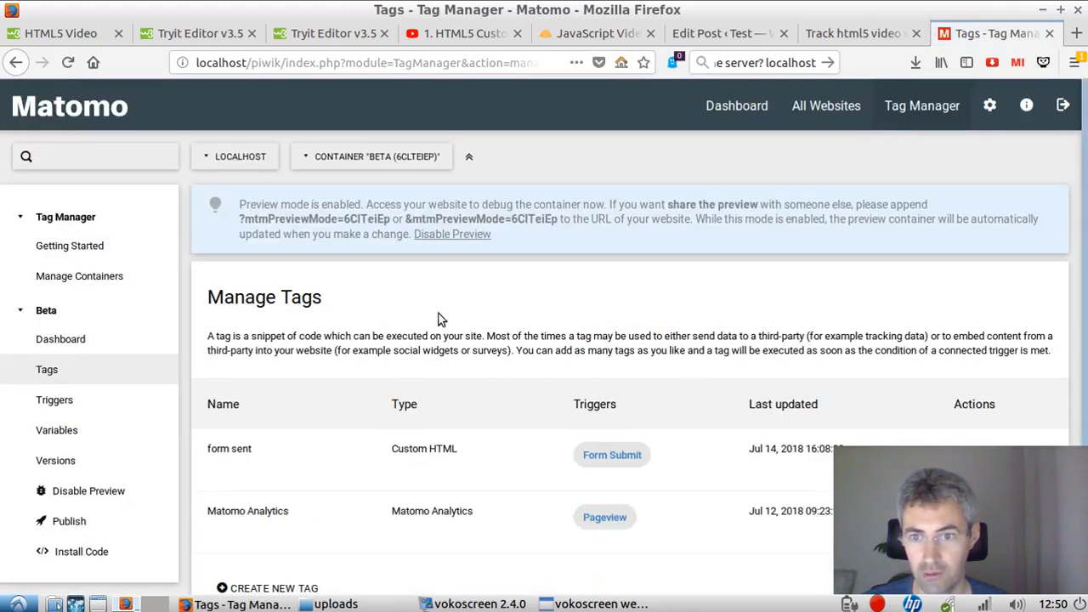
scroll(439, 318, down, 3)
click(969, 336)
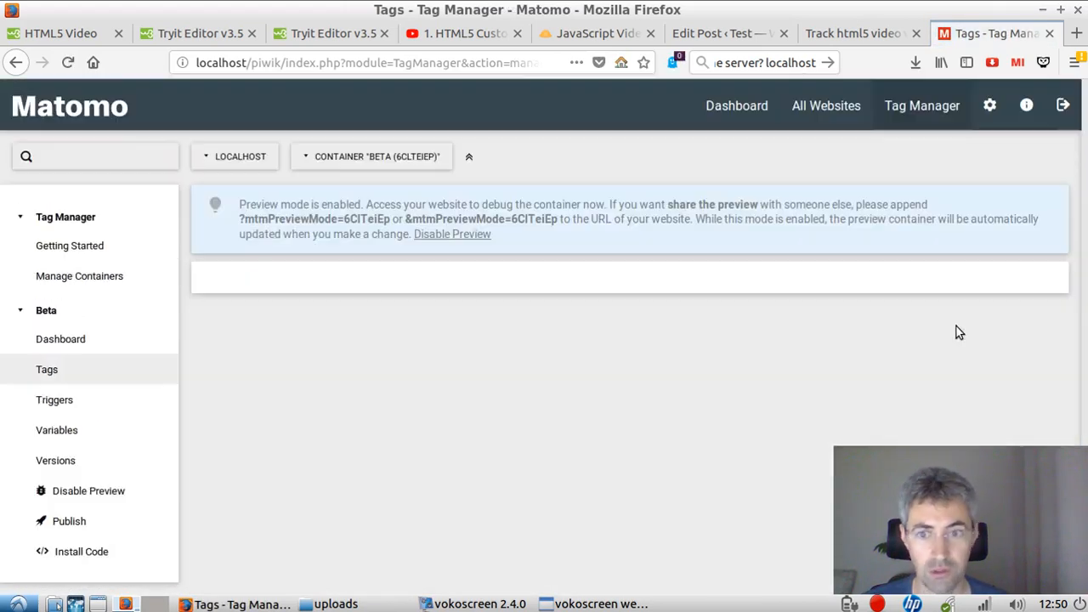
Step: Rename the form sent tag as "video click"
scroll(487, 413, down, 5)
drag(356, 232, 212, 214)
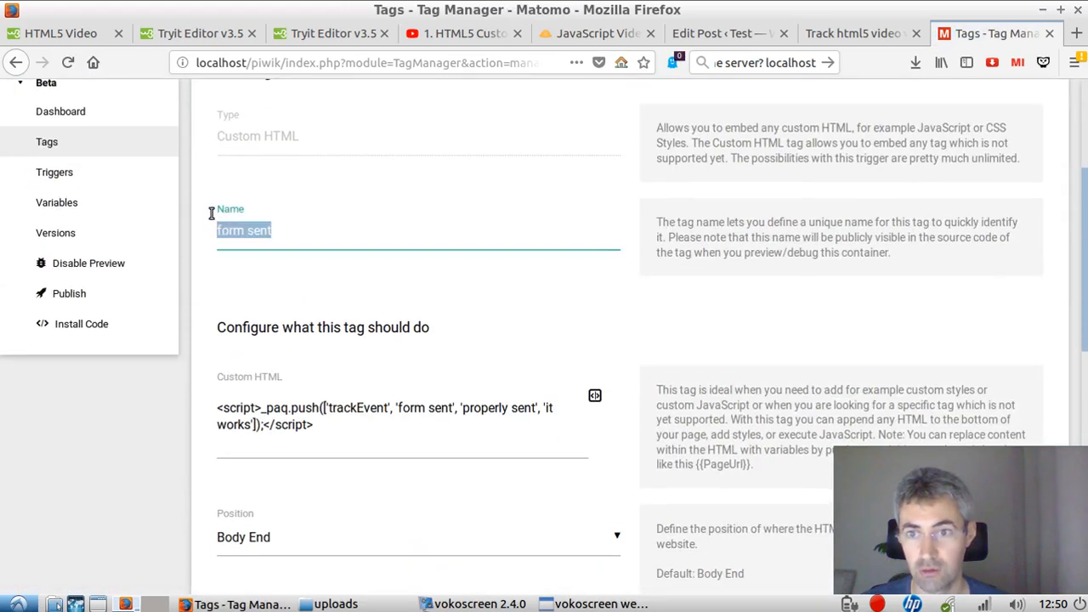
text(video click)
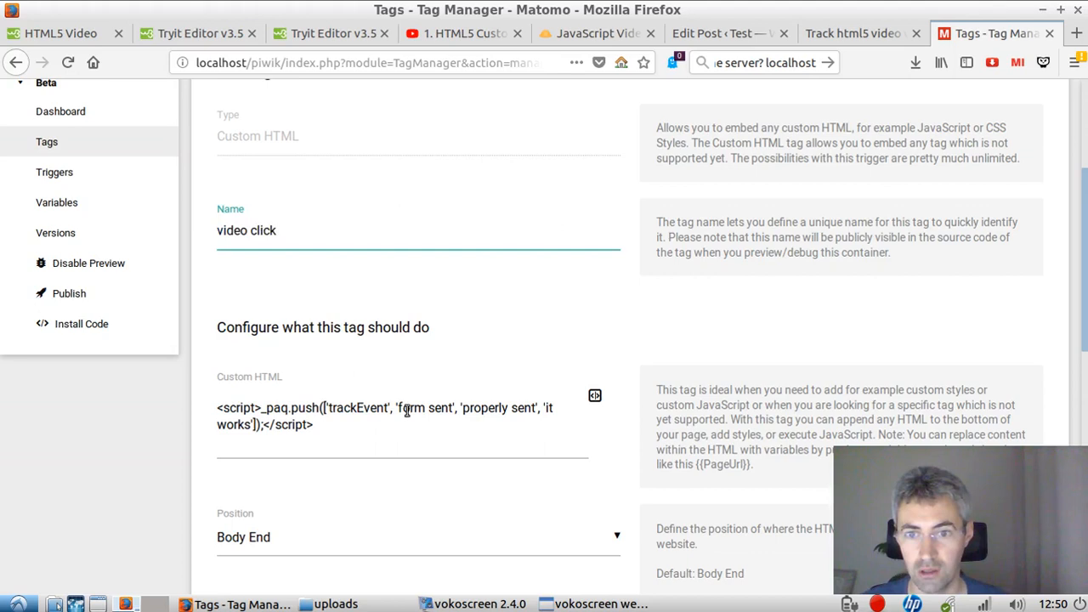
Step: Change the event category in the tag's trackEvent script to 'video been clicked'
mouse_move(397, 409)
mouse_down()
mouse_move(432, 407)
mouse_move(397, 409)
mouse_up()
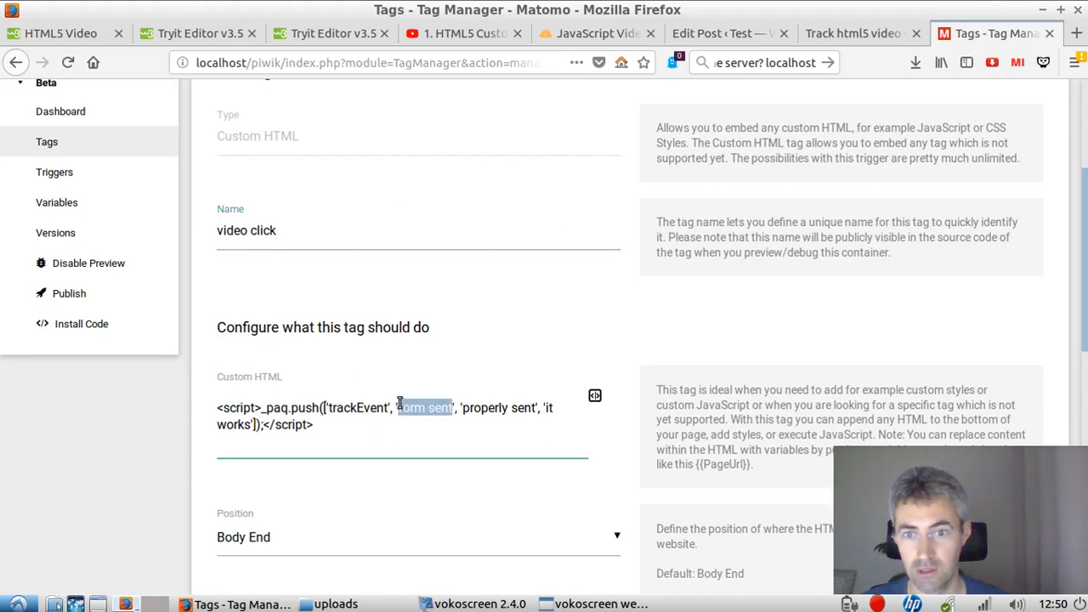
text(vid)
text(eo been cli)
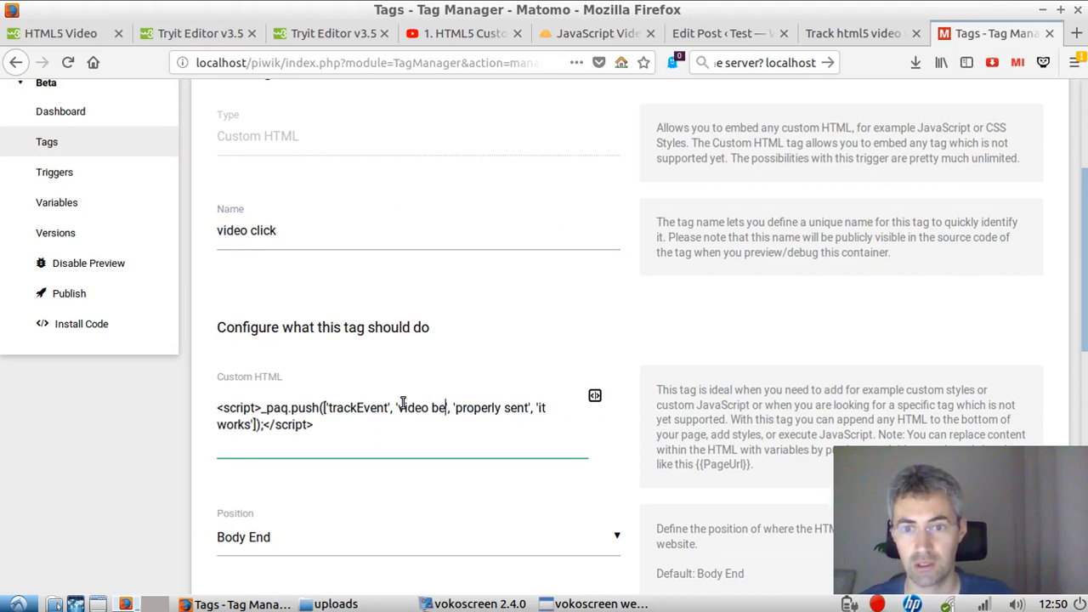
text(cked', ')
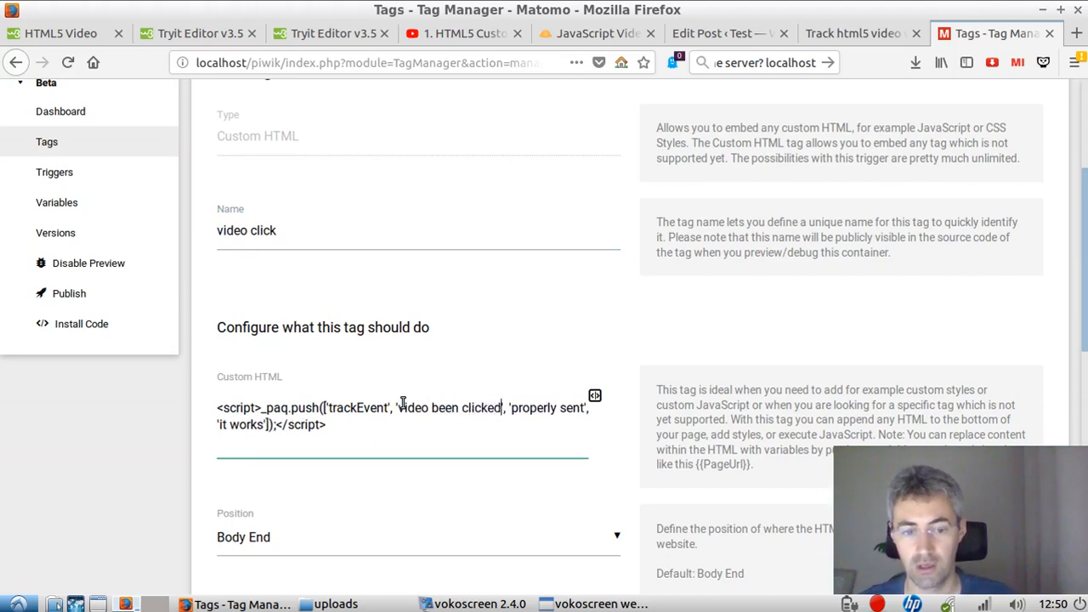
text(our)
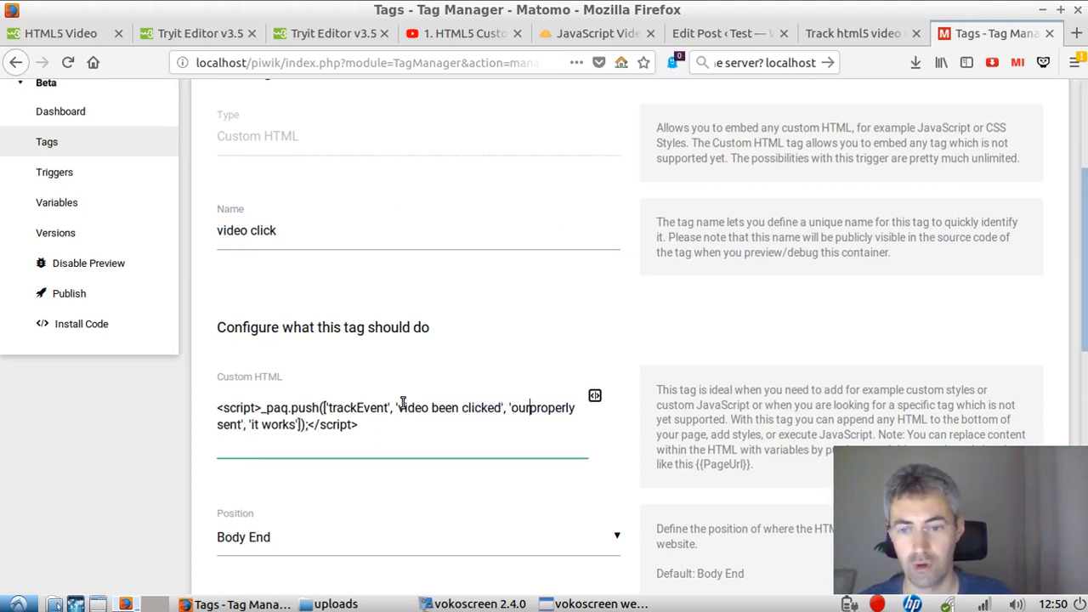
text(a)
Step: Change the event action in the trackEvent script to 'oura'
key(Delete)
key(Delete)
key(Delete)
key(Delete)
key(Delete)
key(Delete)
key(Delete)
key(Delete)
key(Delete)
key(Delete)
key(Delete)
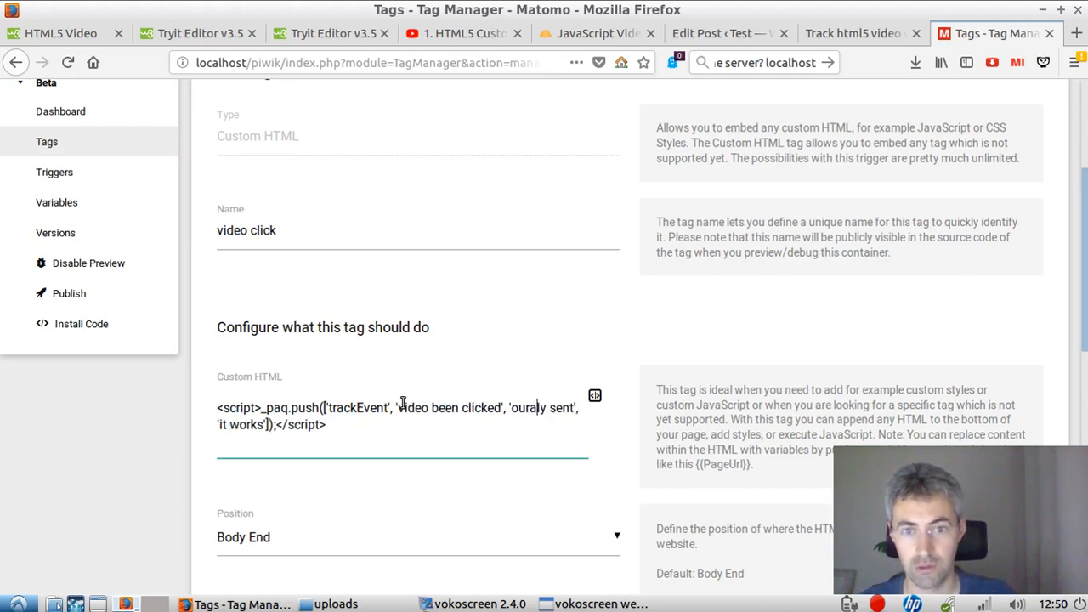
key(Delete)
key(Delete)
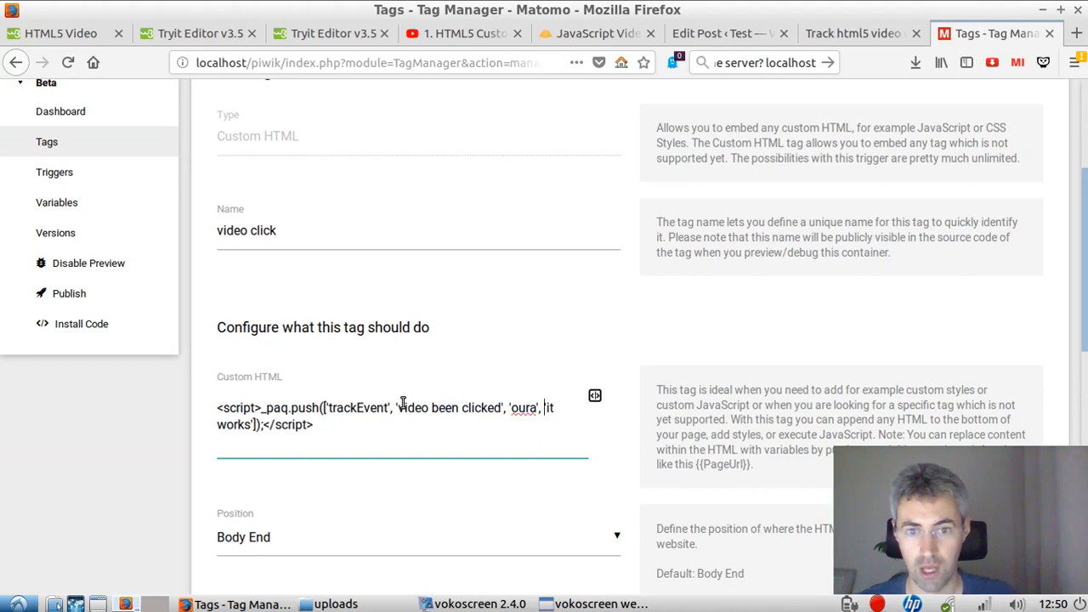
Step: Change the event name in the trackEvent script to 'blabla'
key(shift+Right)
key(shift+Right)
key(shift+Right)
key(shift+Right)
key(shift+Right)
key(shift+Right)
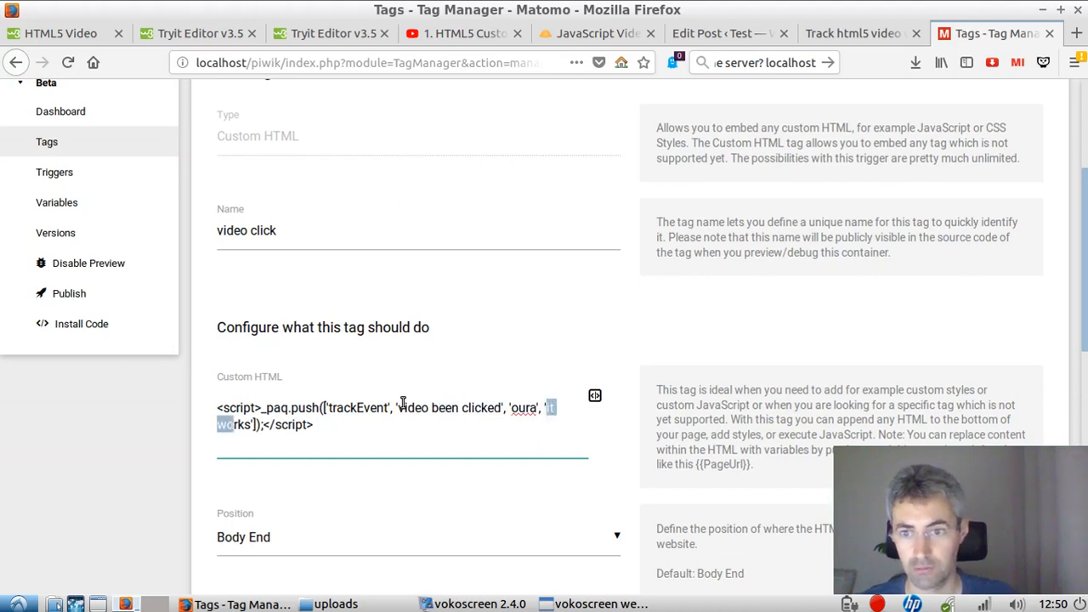
text(blabla)
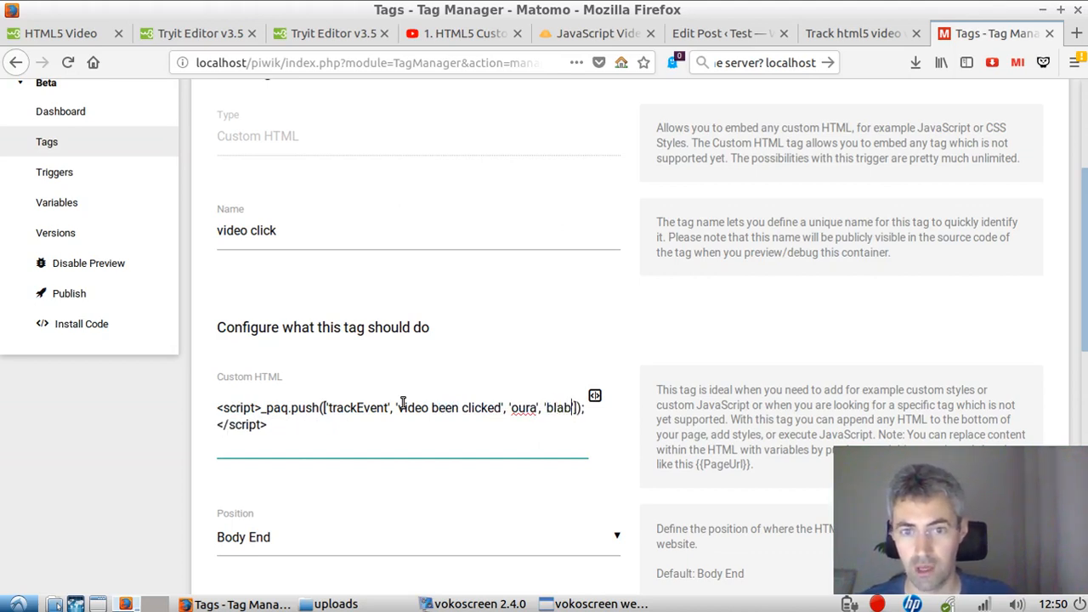
Step: Remove the Form Submit trigger from the tag and start a new trigger of type All Elements Click
scroll(595, 466, down, 10)
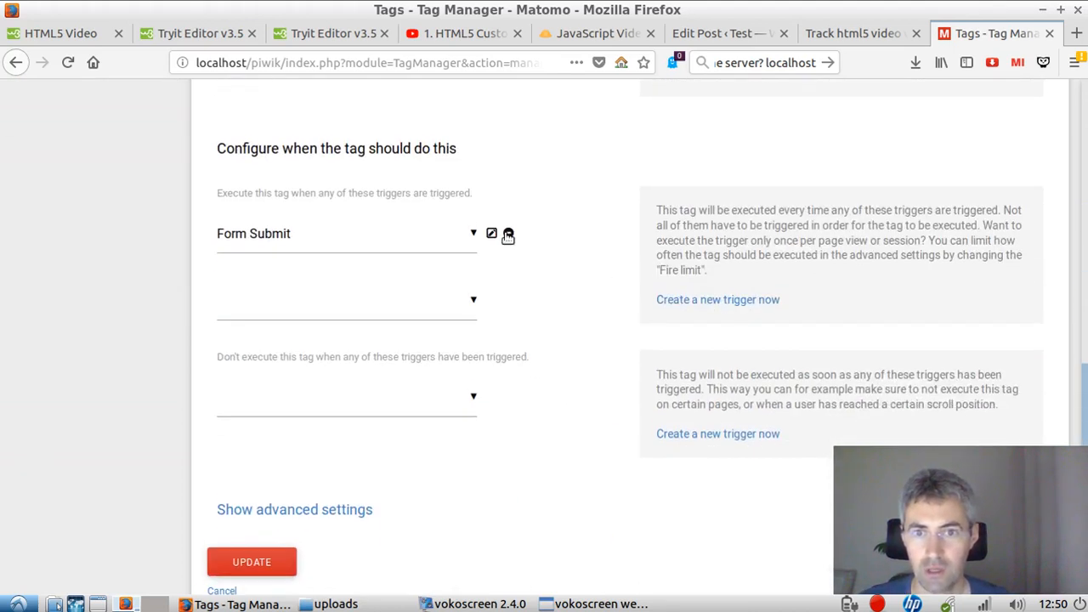
click(509, 236)
click(689, 300)
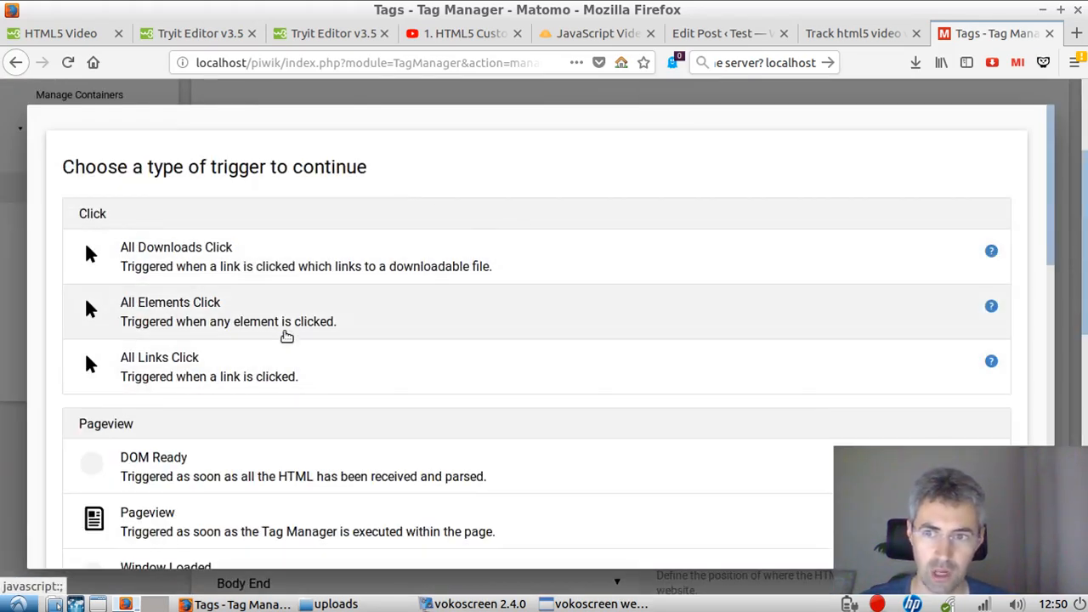
click(286, 320)
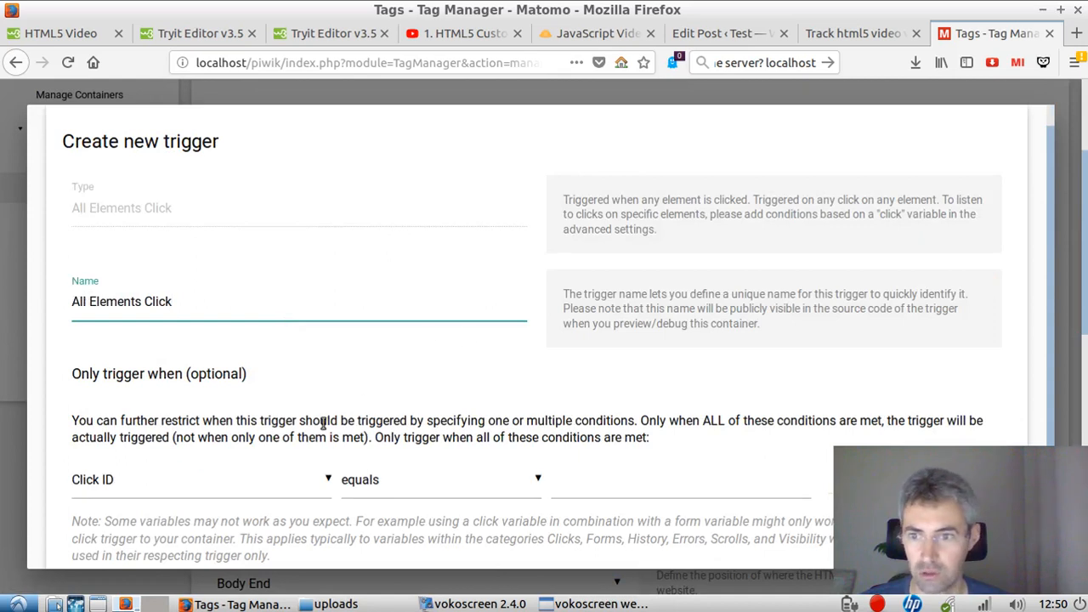
Step: Copy the id value video-click from the opening video tag in the WordPress post's HTML
scroll(281, 416, down, 2)
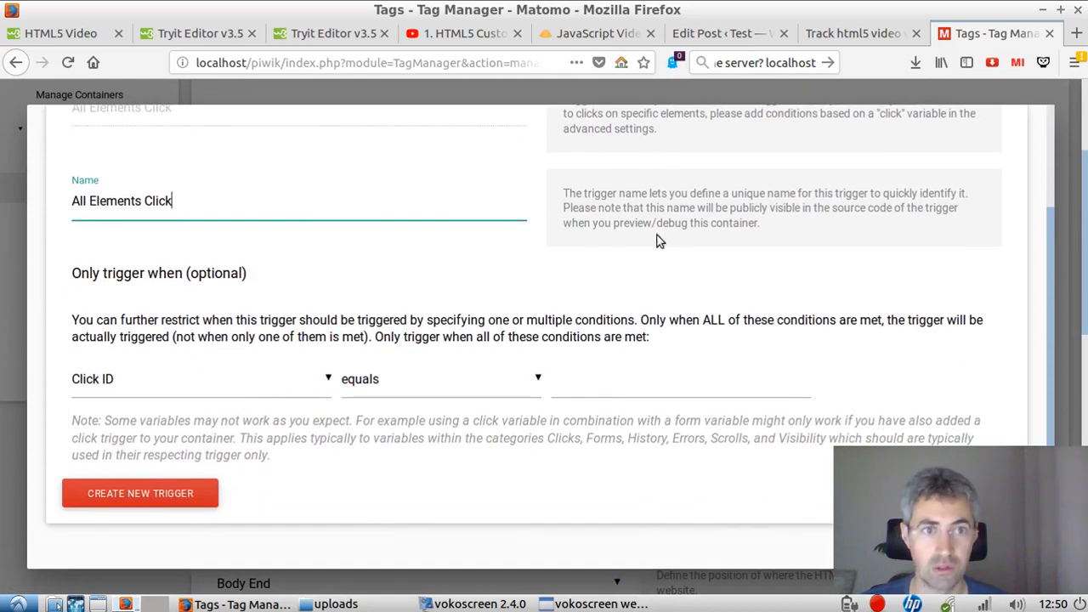
click(852, 33)
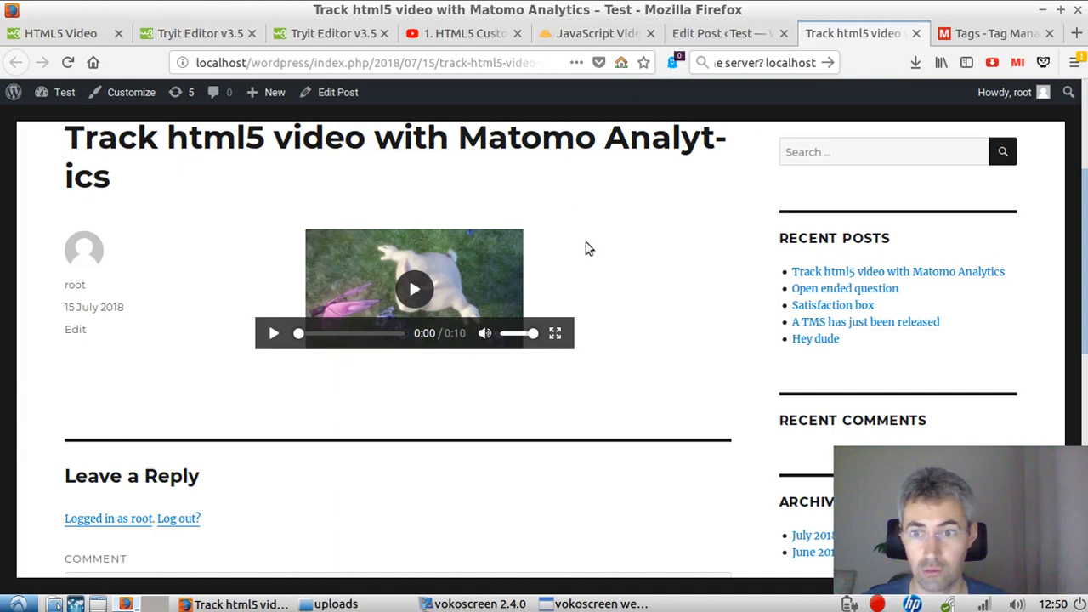
click(704, 36)
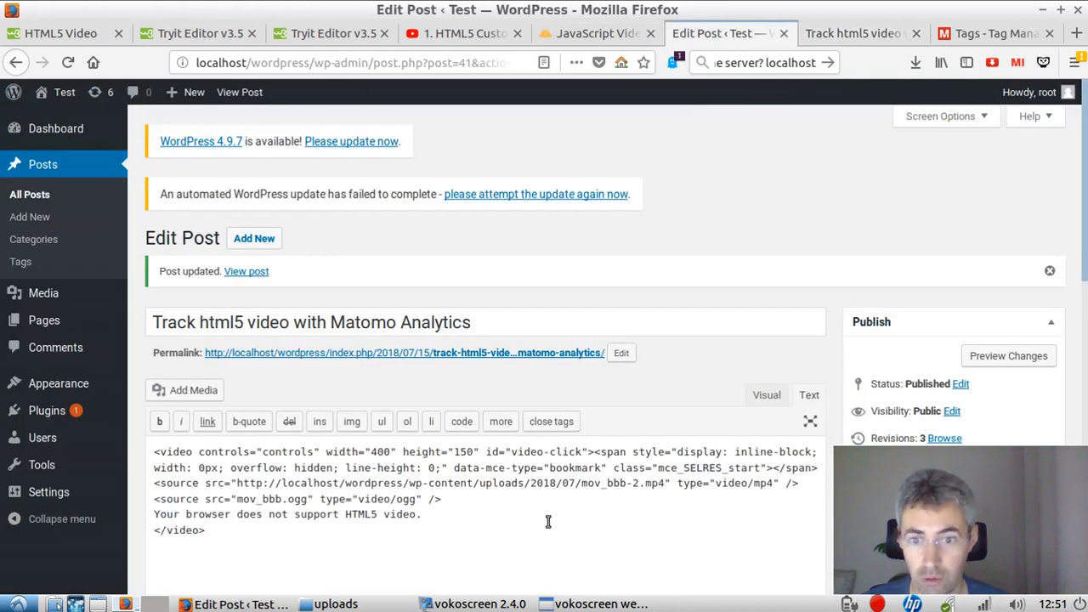
drag(512, 452, 584, 451)
key(ctrl+c)
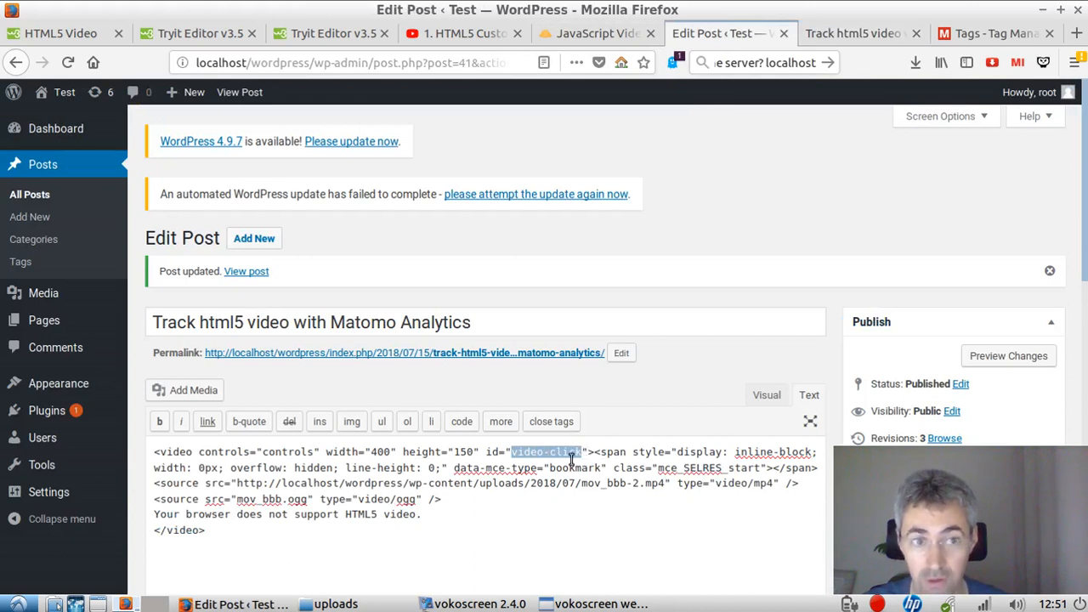
Step: Restrict the All Elements Click trigger to Click ID equals video-click and create the trigger
click(990, 33)
click(666, 384)
key(ctrl+v)
scroll(236, 507, down, 2)
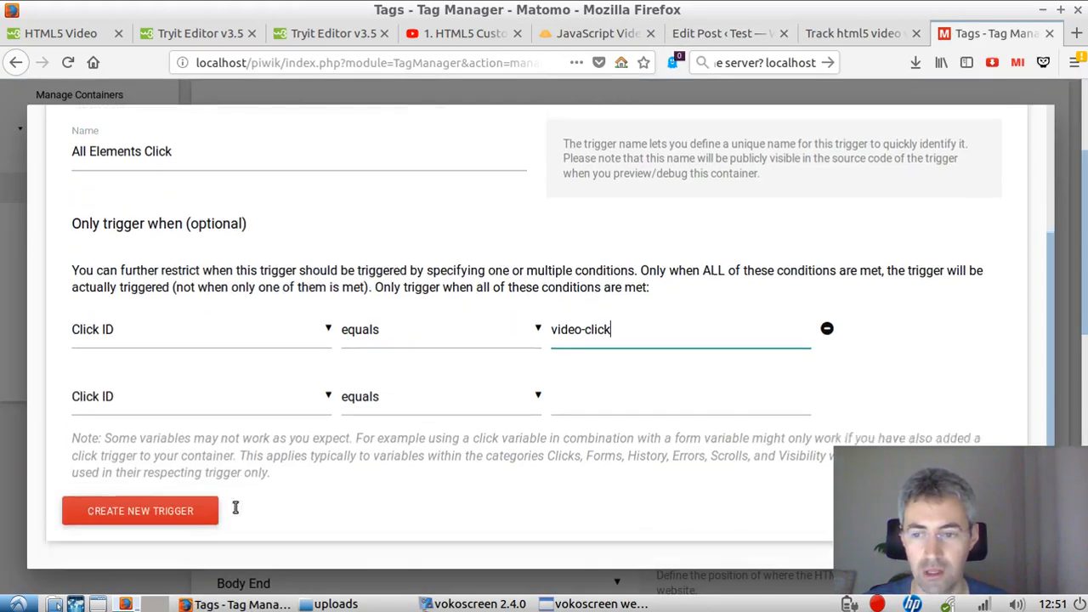
click(170, 466)
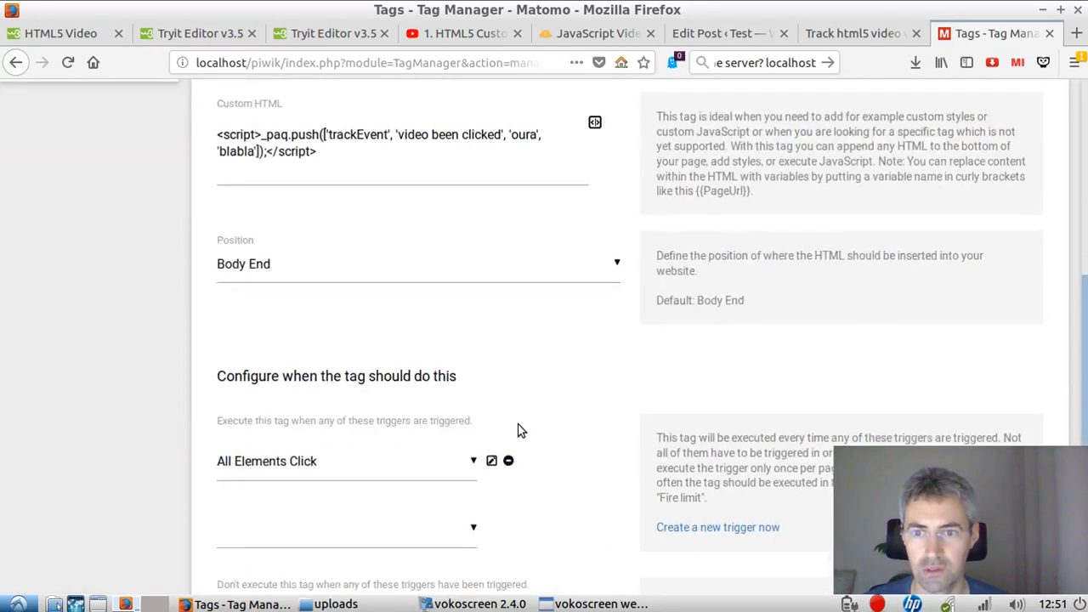
Step: Update the video click tag and disable the container's preview mode
scroll(522, 430, down, 5)
click(287, 440)
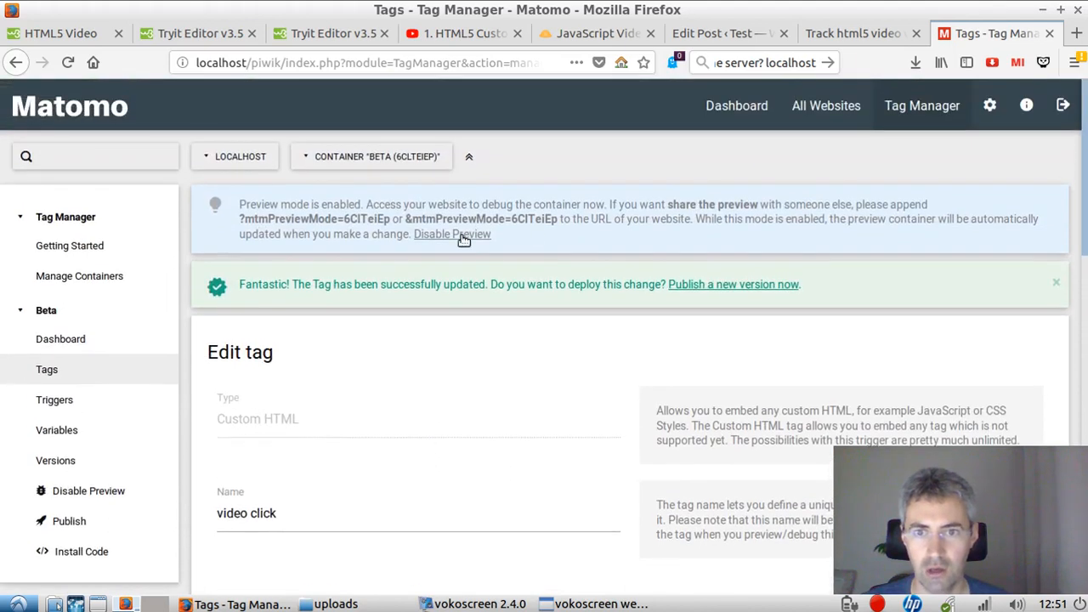
click(463, 235)
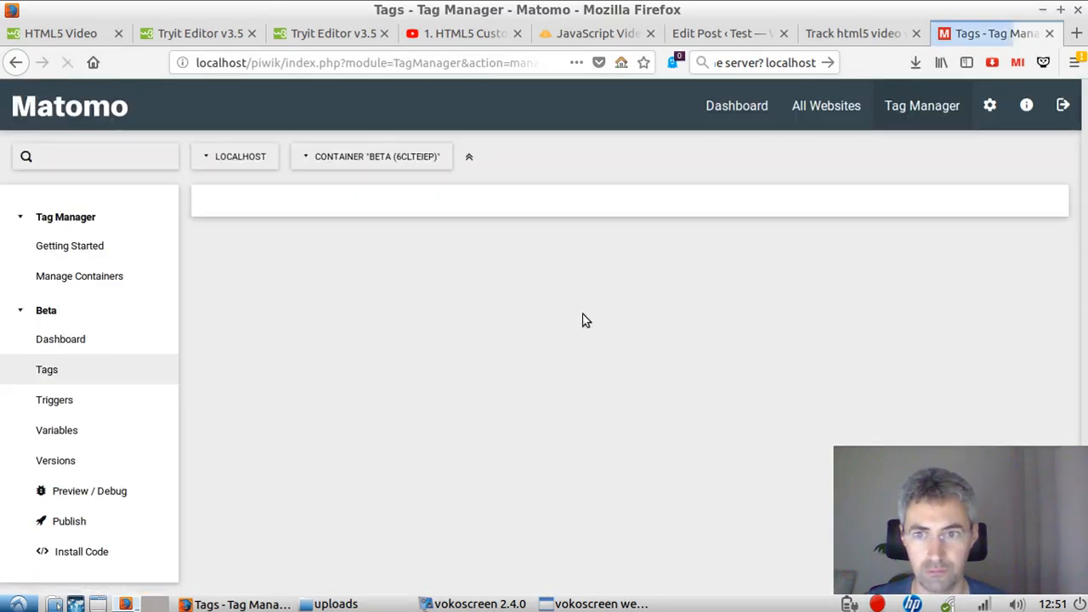
Step: Create and publish a new container version named video click first attempt
scroll(544, 298, down, 5)
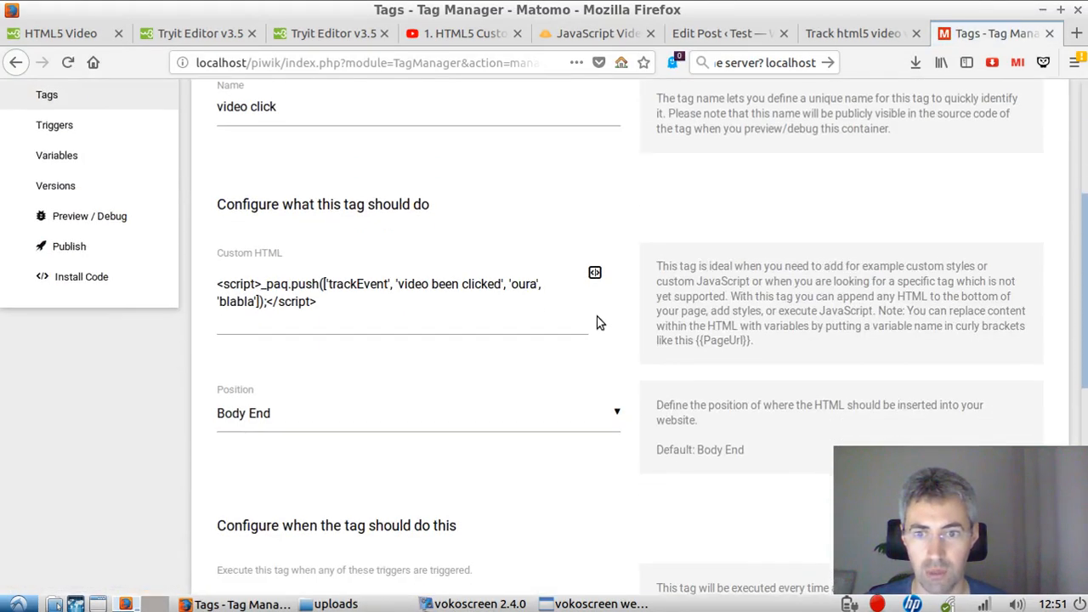
scroll(490, 320, down, 3)
scroll(345, 326, down, 8)
scroll(384, 339, up, 10)
click(90, 521)
click(289, 233)
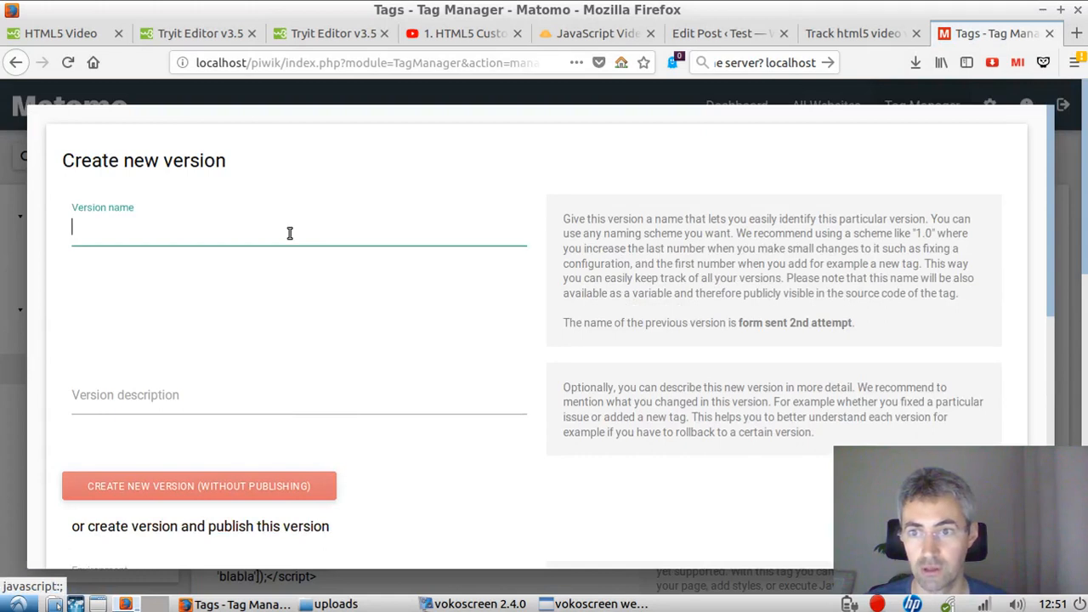
text(vide)
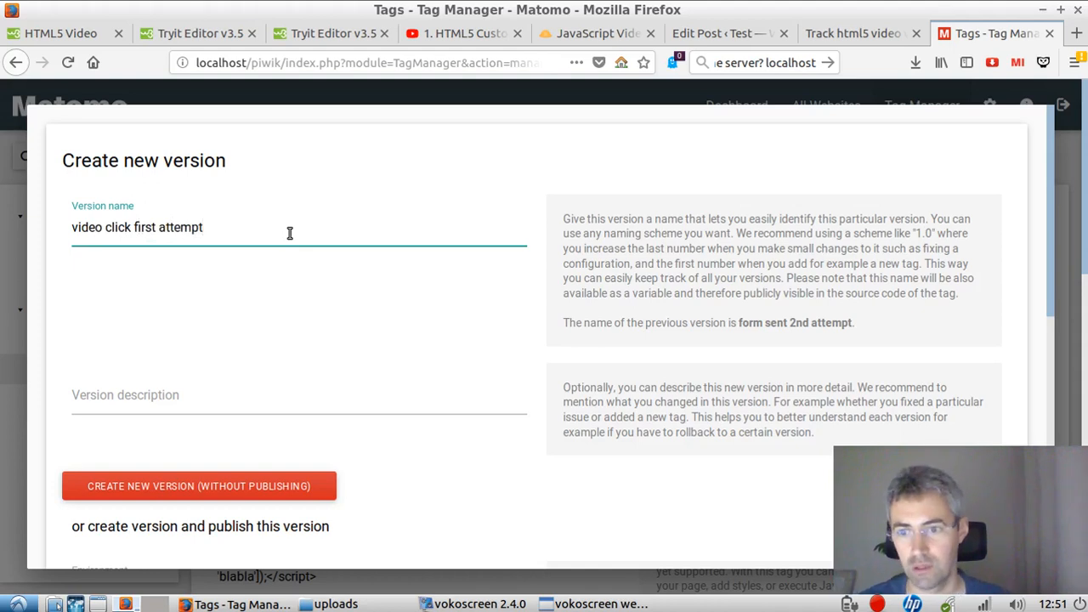
text(o click first attempt)
scroll(383, 340, down, 5)
click(297, 362)
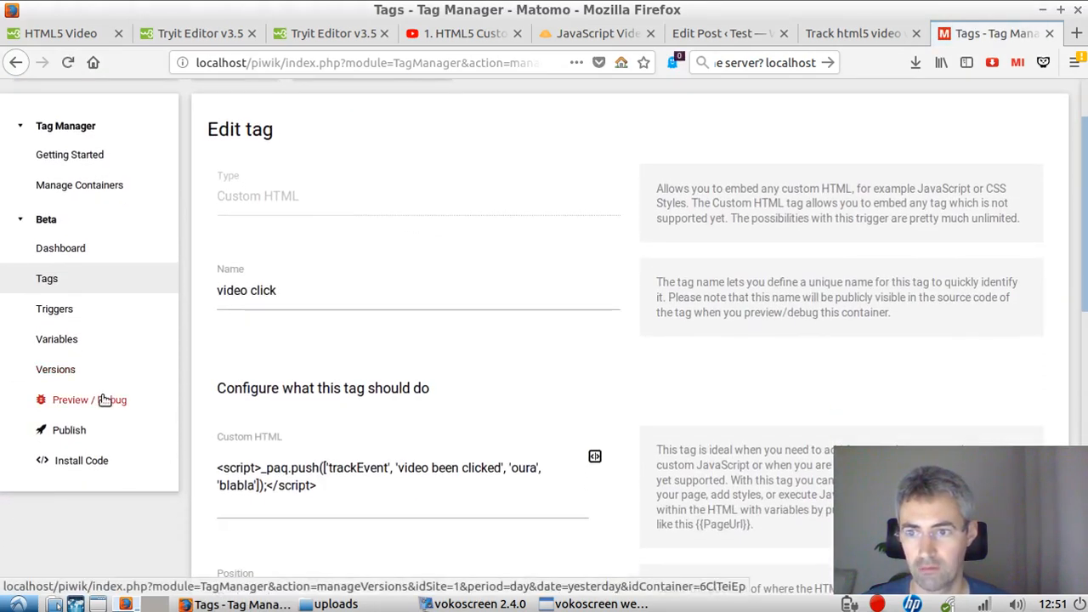
Step: Enable the container's preview mode and load the WordPress video post with ?mtmPreviewMode=6ClTeiEp appended to its URL
click(104, 399)
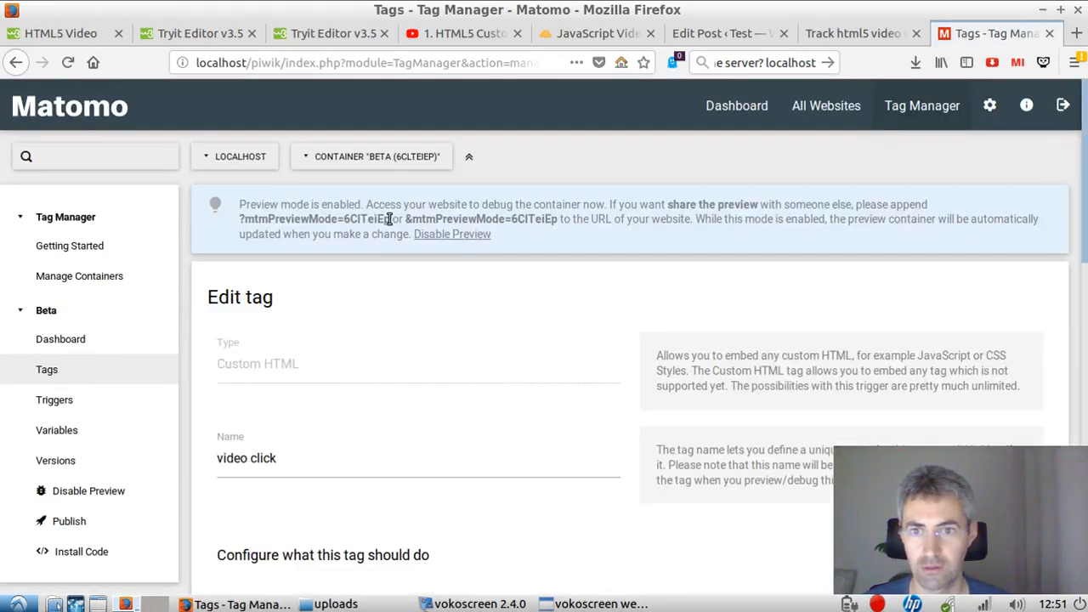
drag(390, 218, 243, 218)
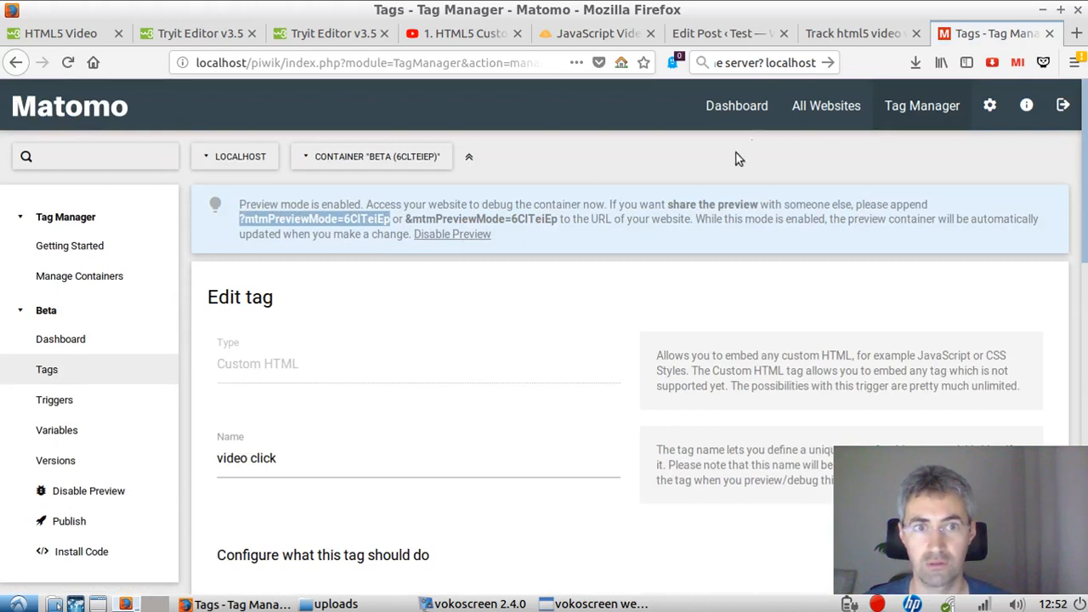
click(848, 41)
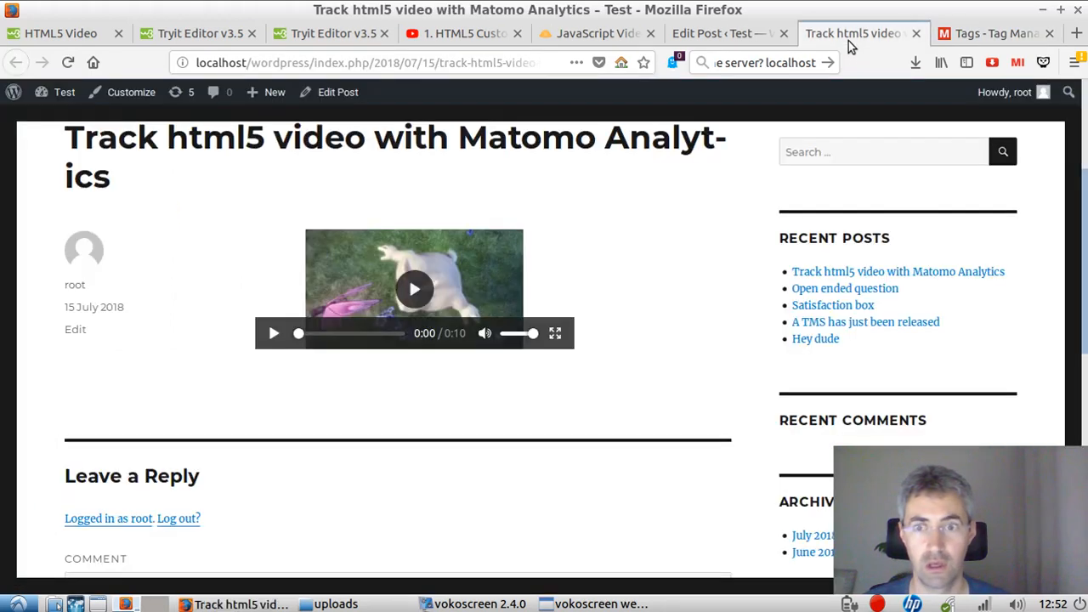
click(440, 68)
key(End)
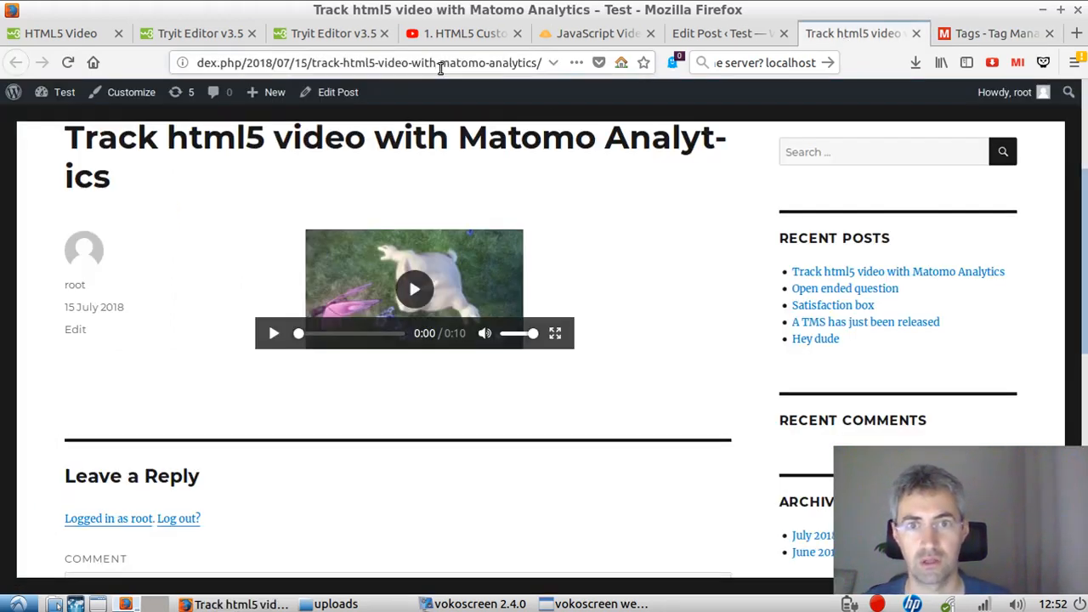
text(?mtmPreviewMode=6ClTeiEp)
key(Return)
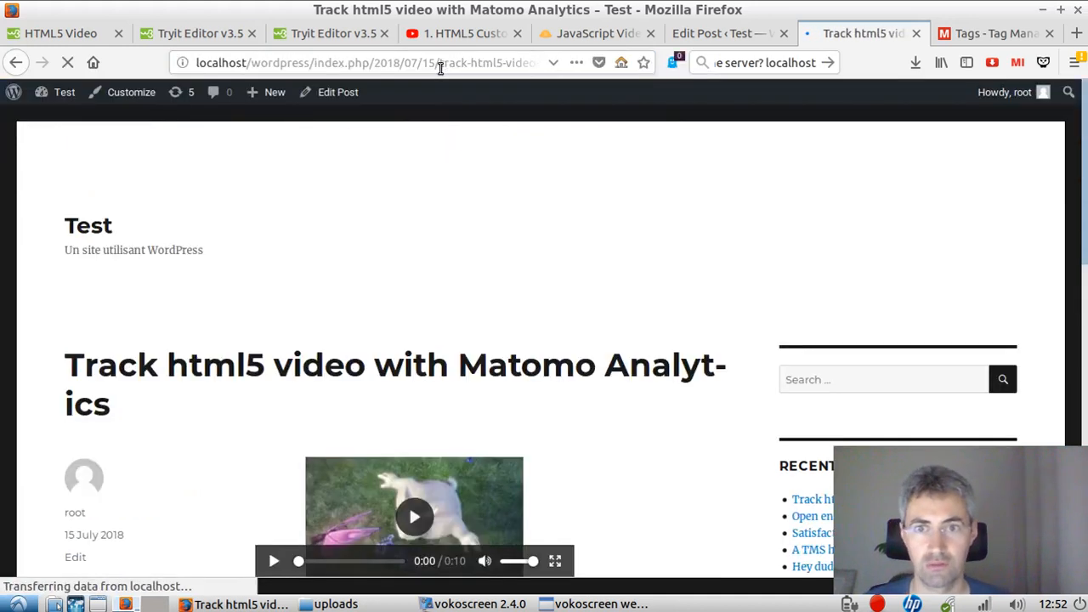
Step: Reload the video post and bring the video into view above the Matomo debug panel
scroll(774, 221, down, 5)
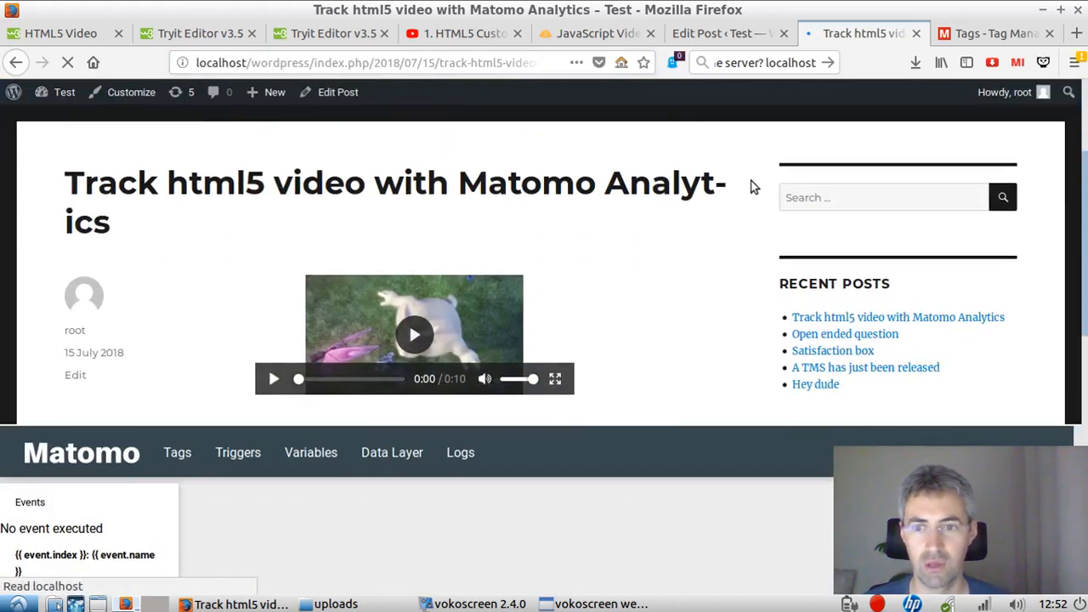
scroll(748, 180, up, 1)
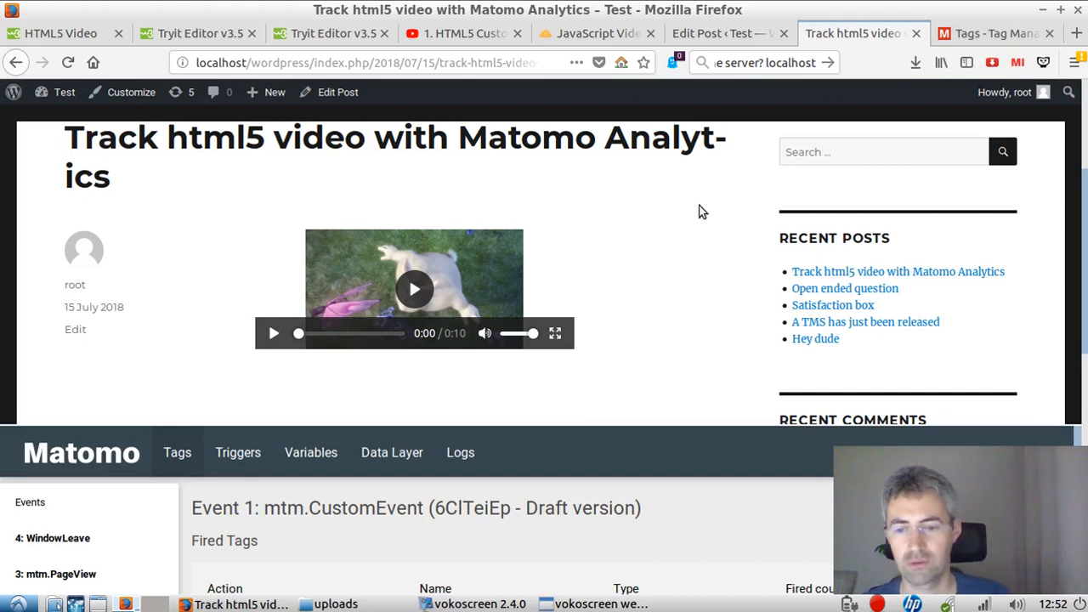
key(F5)
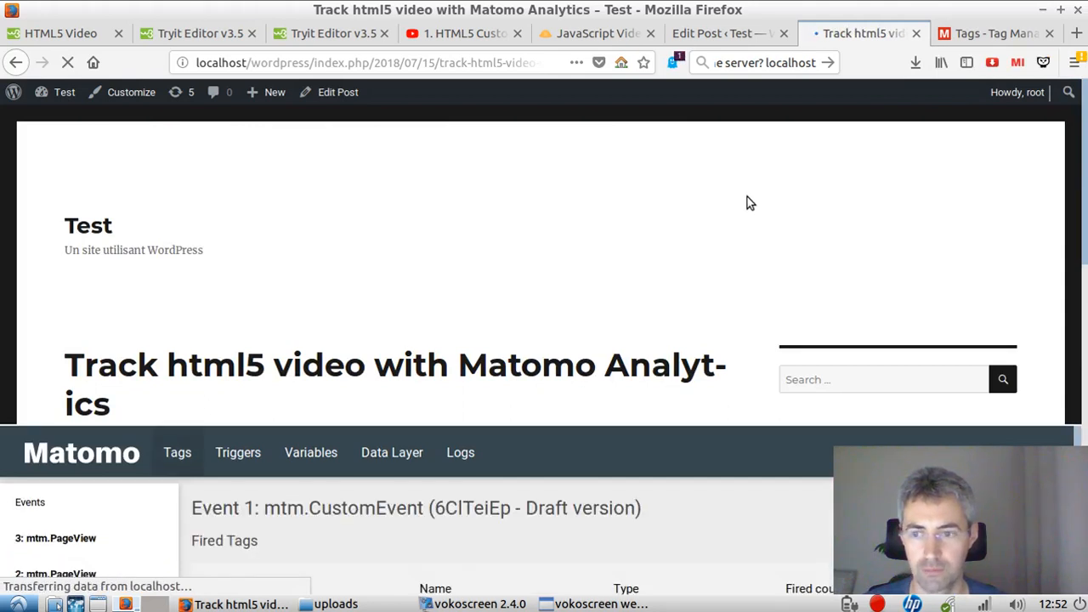
scroll(722, 270, down, 4)
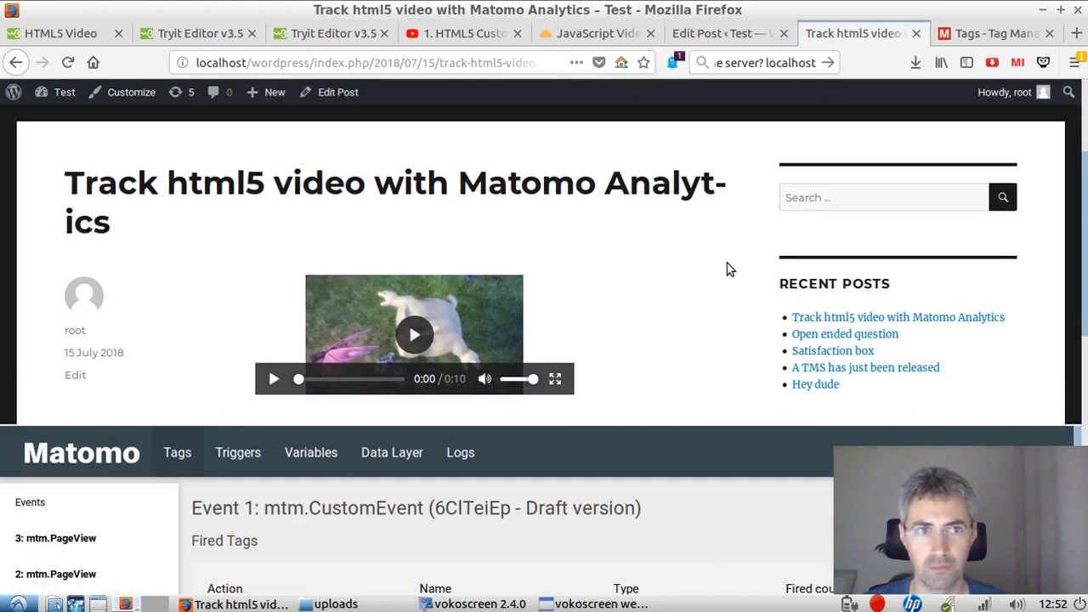
Step: Open the Visitor Log in Matomo's reports for the day 2018-07-15
click(989, 34)
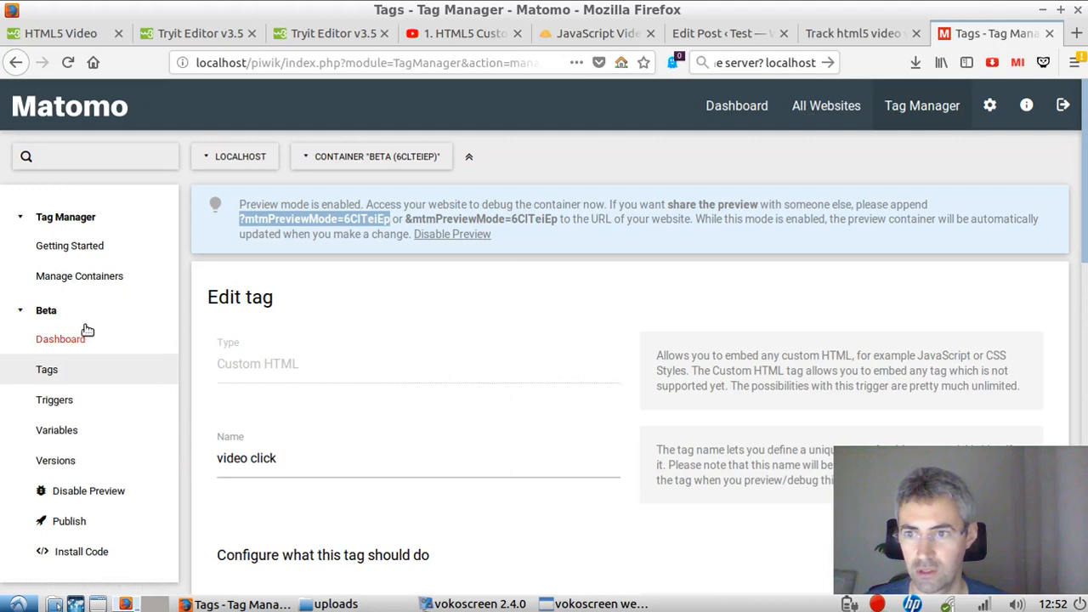
click(745, 117)
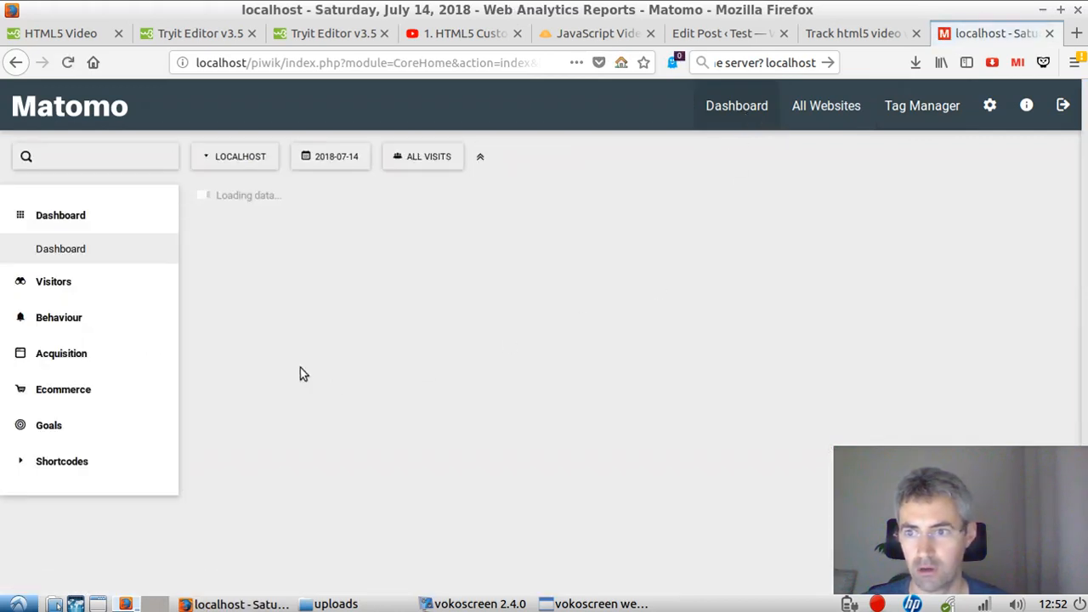
click(77, 281)
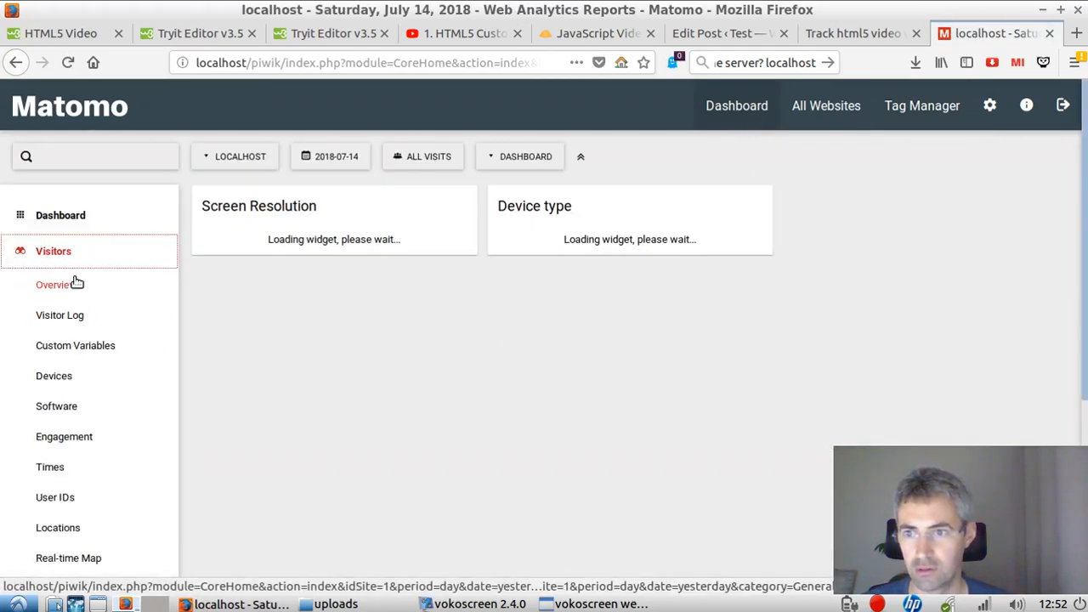
click(78, 323)
click(357, 156)
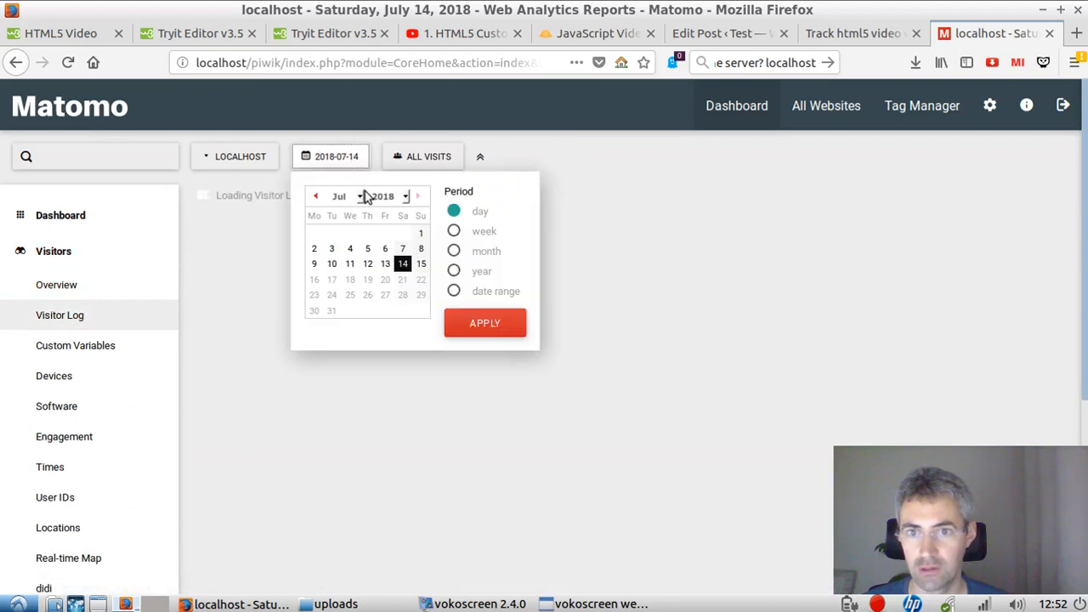
click(418, 263)
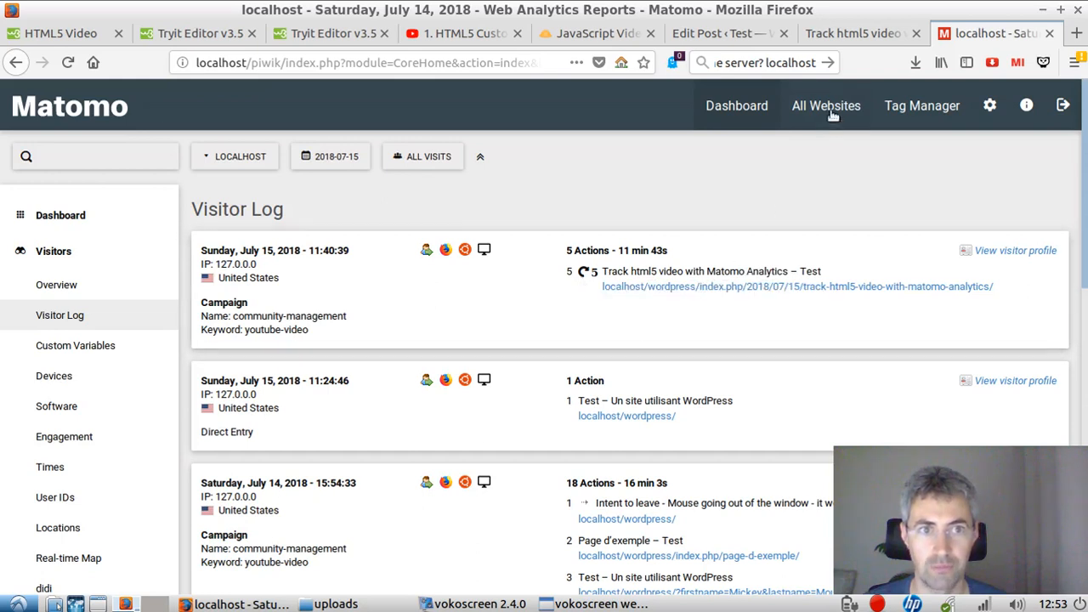
Step: Return to the video post and test the tag by playing and pausing the video several times
click(850, 33)
scroll(609, 334, down, 1)
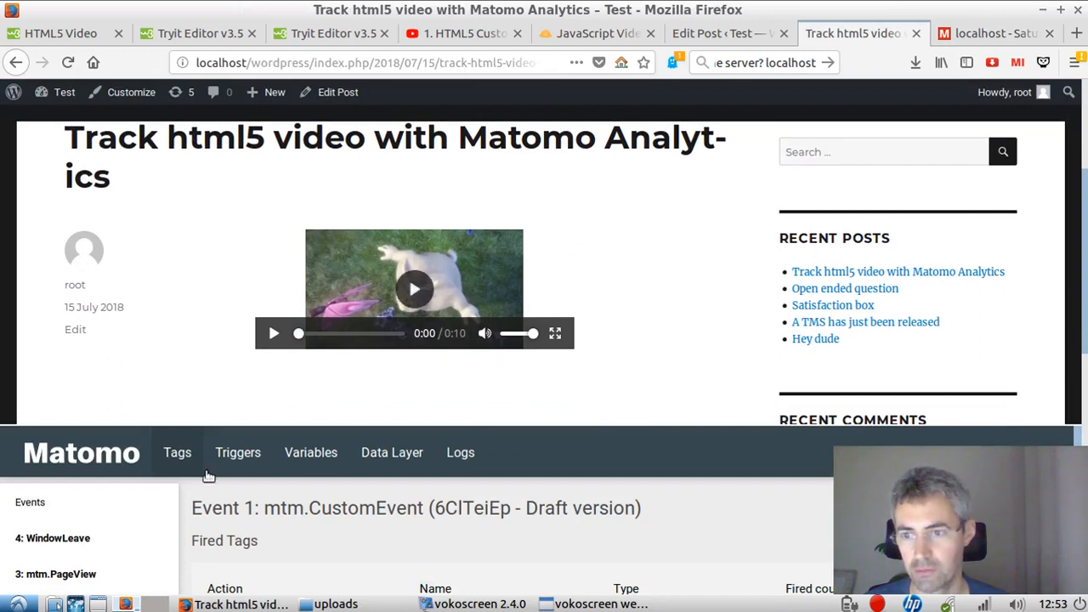
click(383, 293)
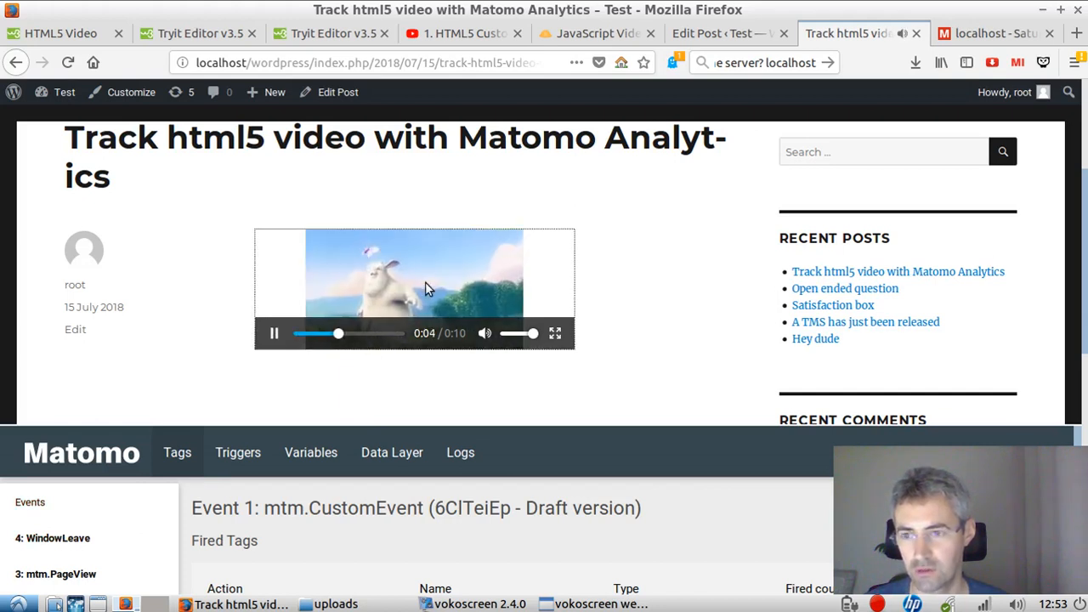
click(272, 332)
click(344, 298)
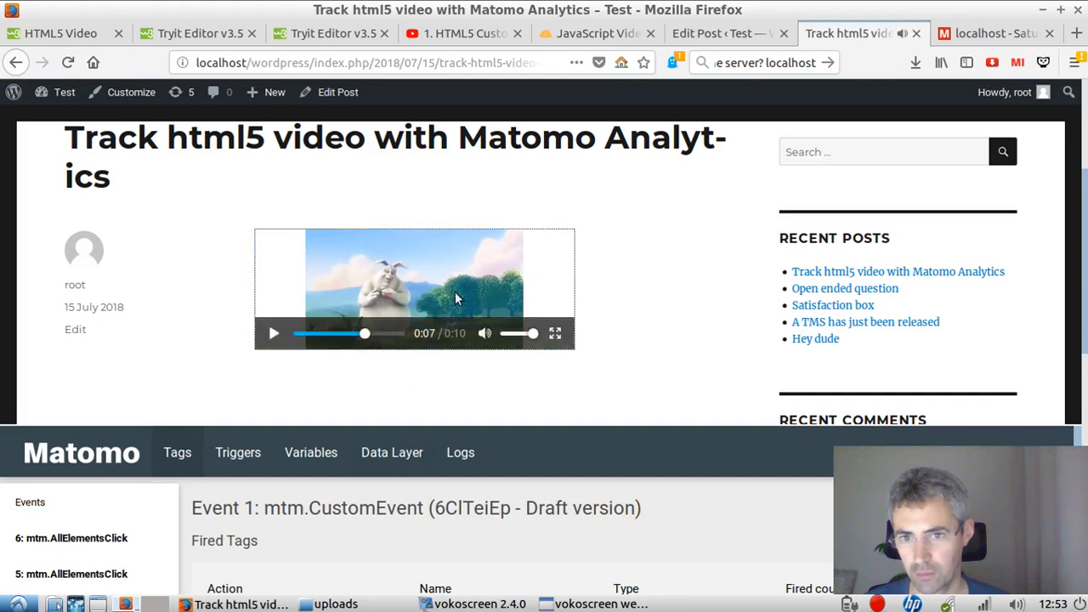
click(560, 257)
click(555, 262)
click(370, 291)
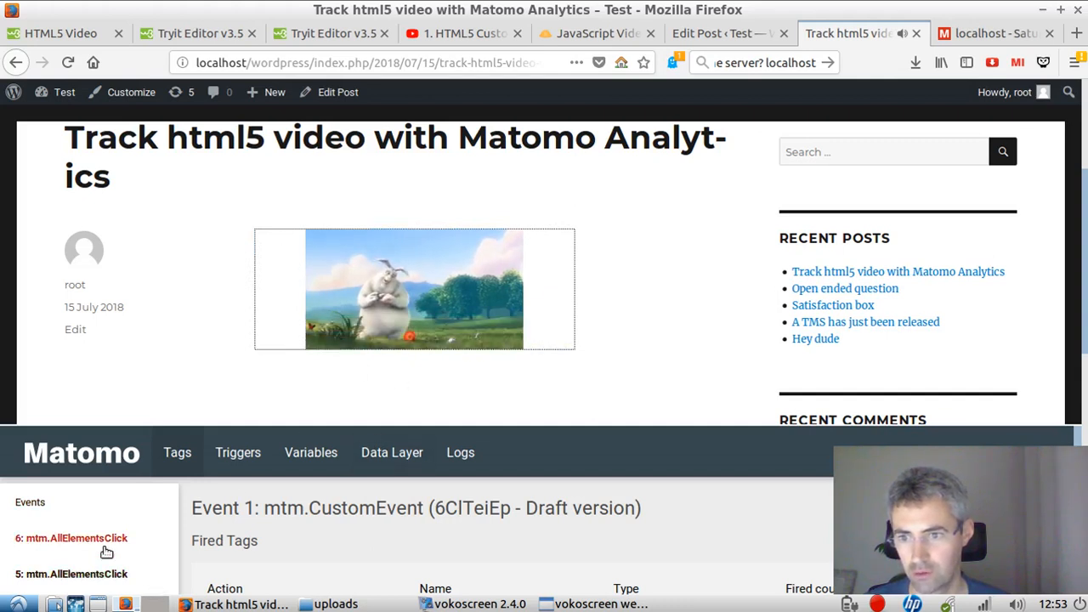
Step: Examine the Matomo debug panel's event list and its fired and not yet fired tags
scroll(119, 563, down, 3)
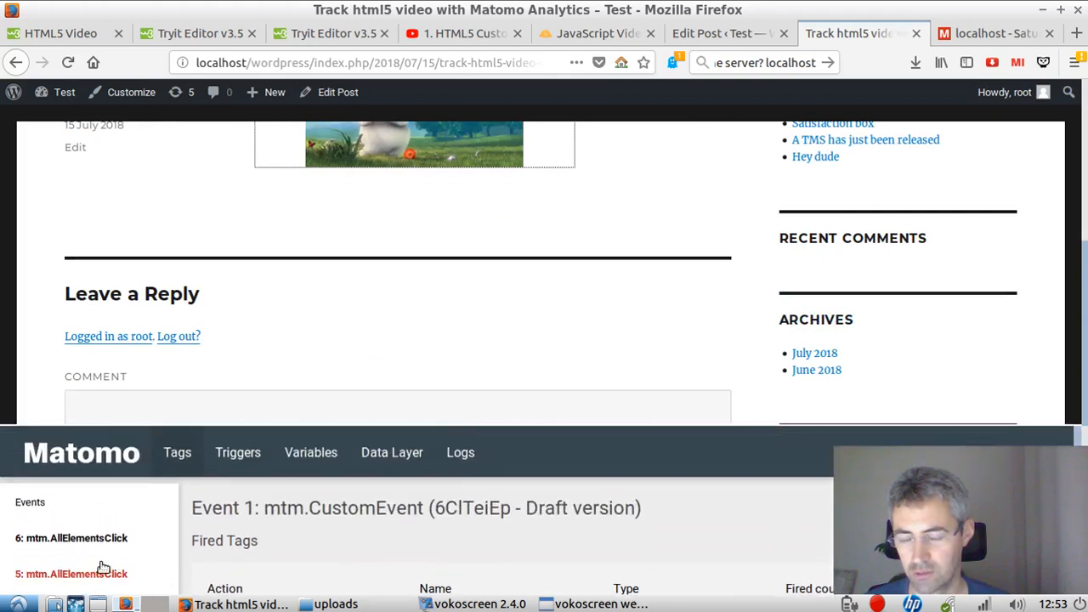
scroll(109, 569, down, 2)
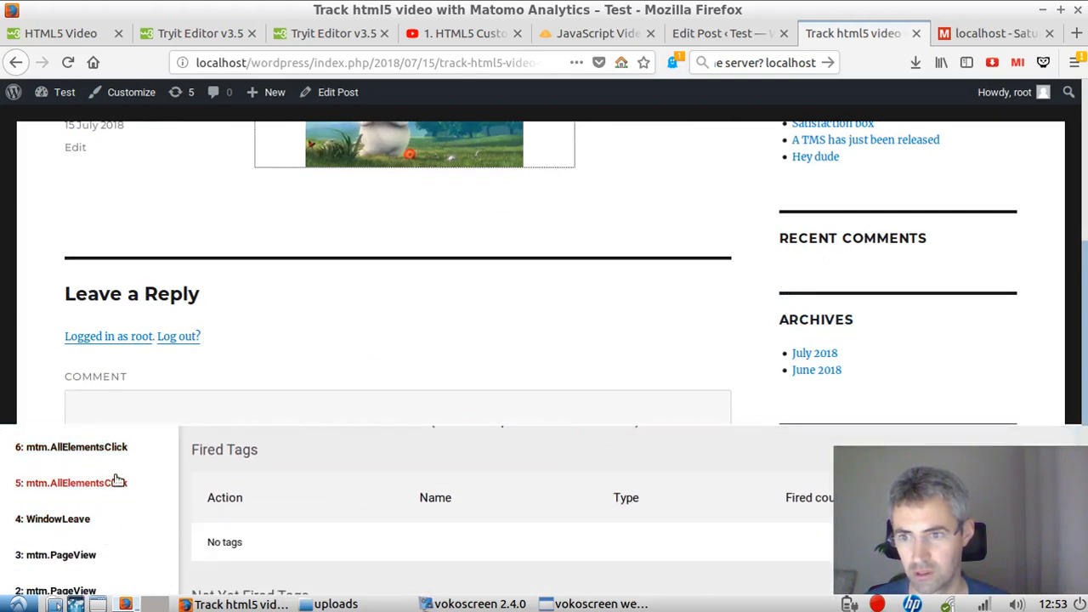
scroll(457, 465, down, 4)
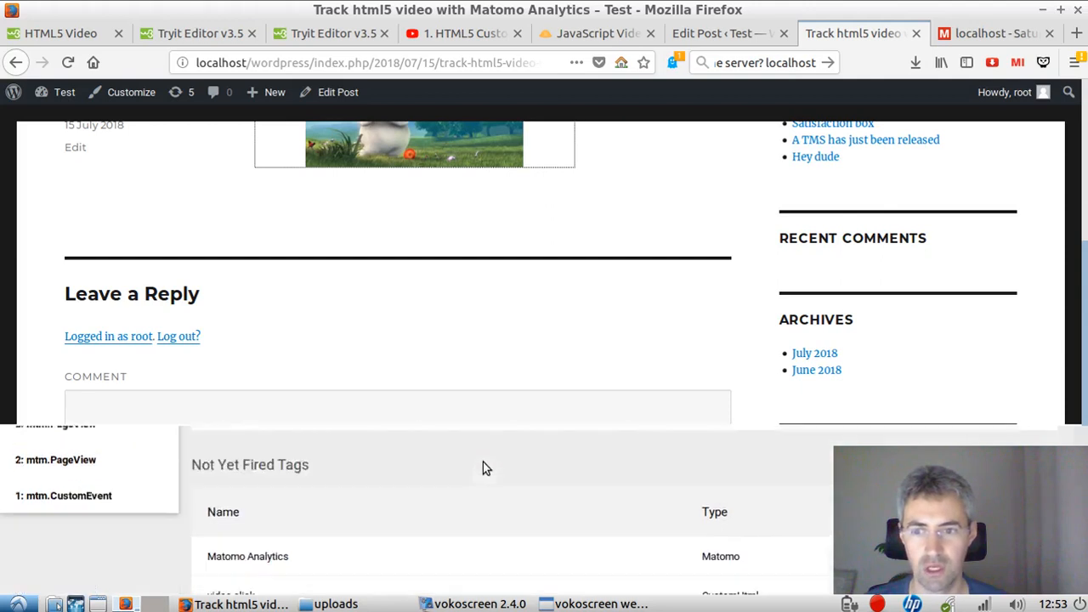
scroll(478, 524, up, 1)
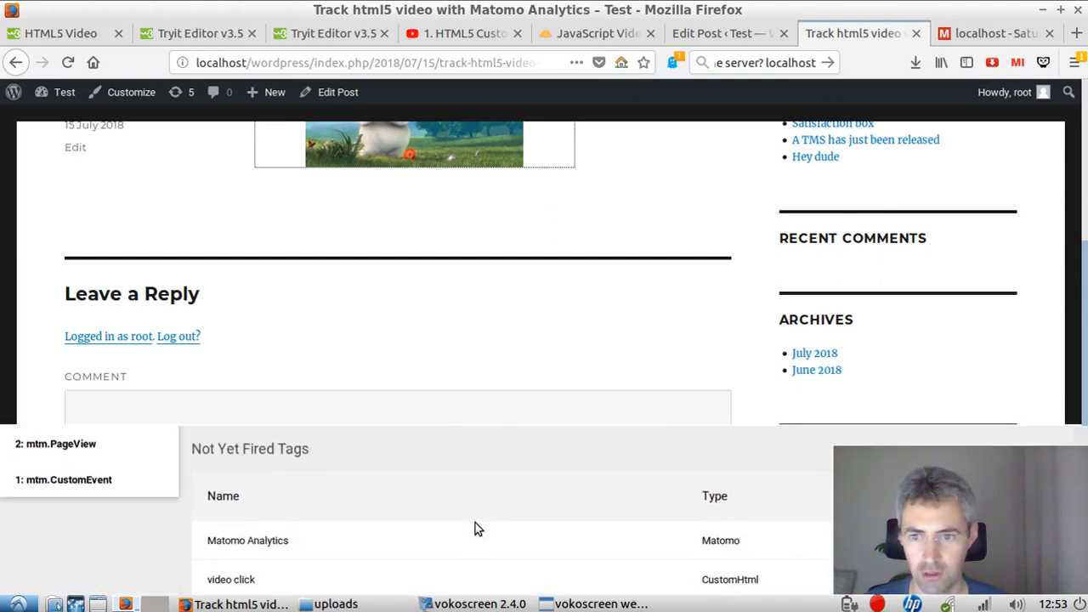
scroll(475, 524, down, 1)
scroll(255, 553, up, 2)
scroll(269, 537, up, 4)
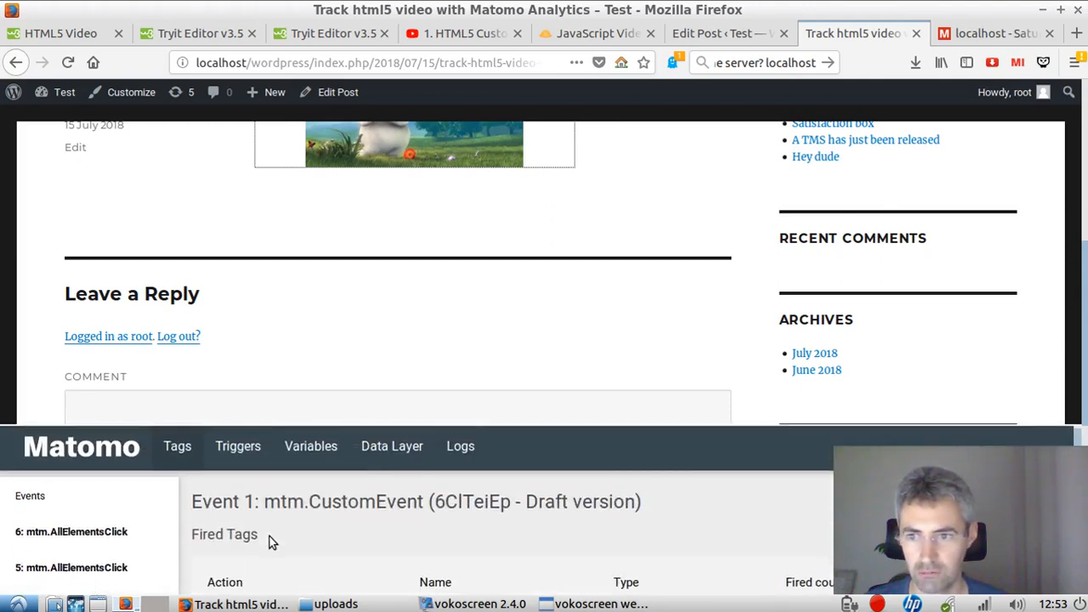
scroll(269, 536, down, 3)
scroll(311, 539, down, 1)
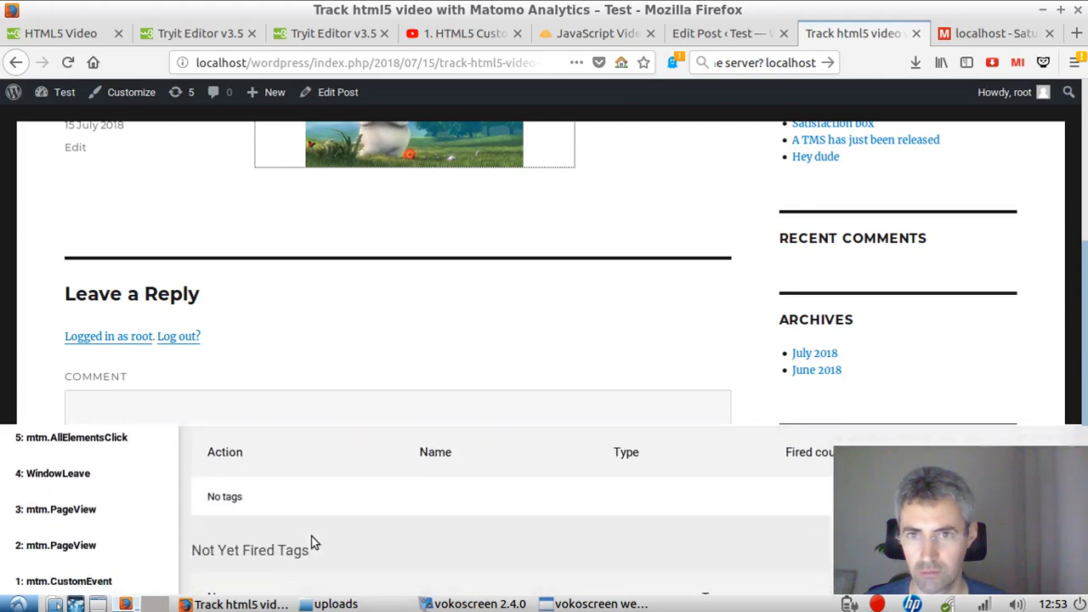
scroll(311, 539, up, 4)
scroll(400, 303, up, 3)
Step: Inspect the post's video element, expand its video tag in the page HTML and close the developer tools
click(378, 255)
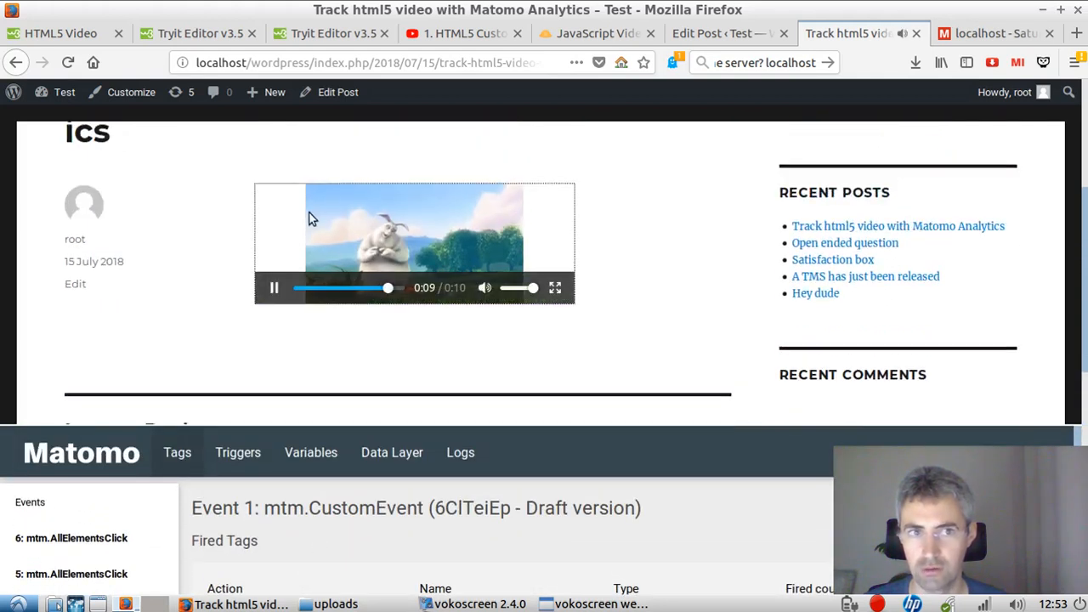
right_click(348, 226)
click(418, 454)
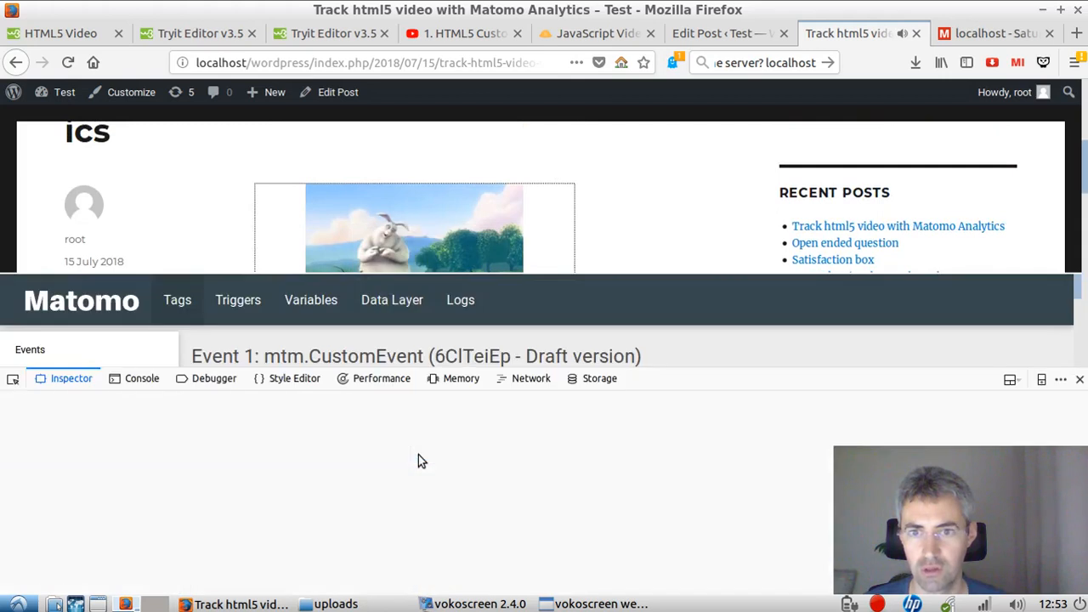
scroll(565, 208, down, 1)
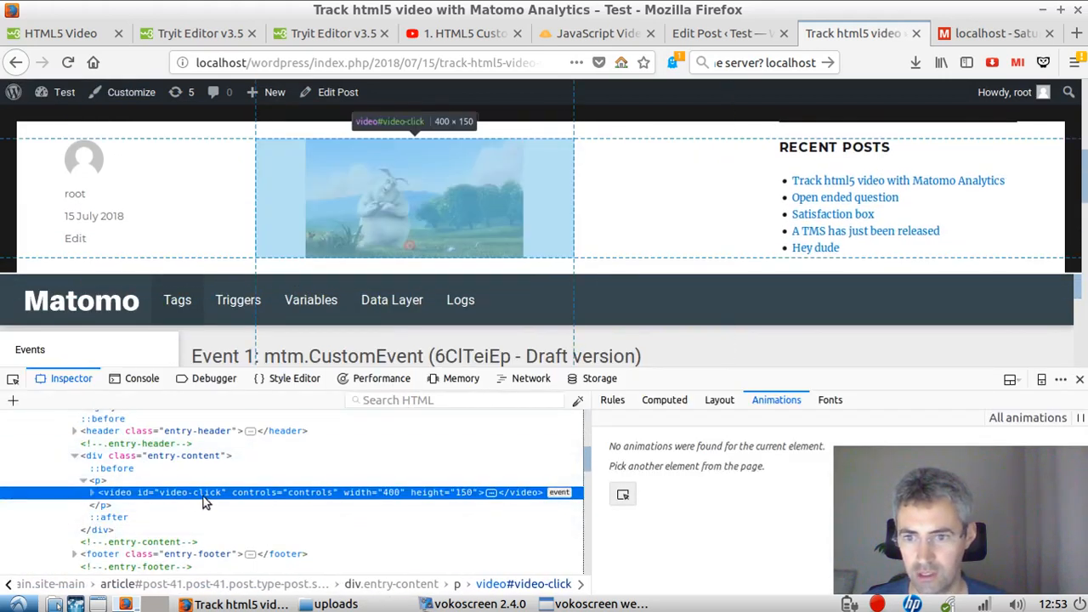
click(92, 493)
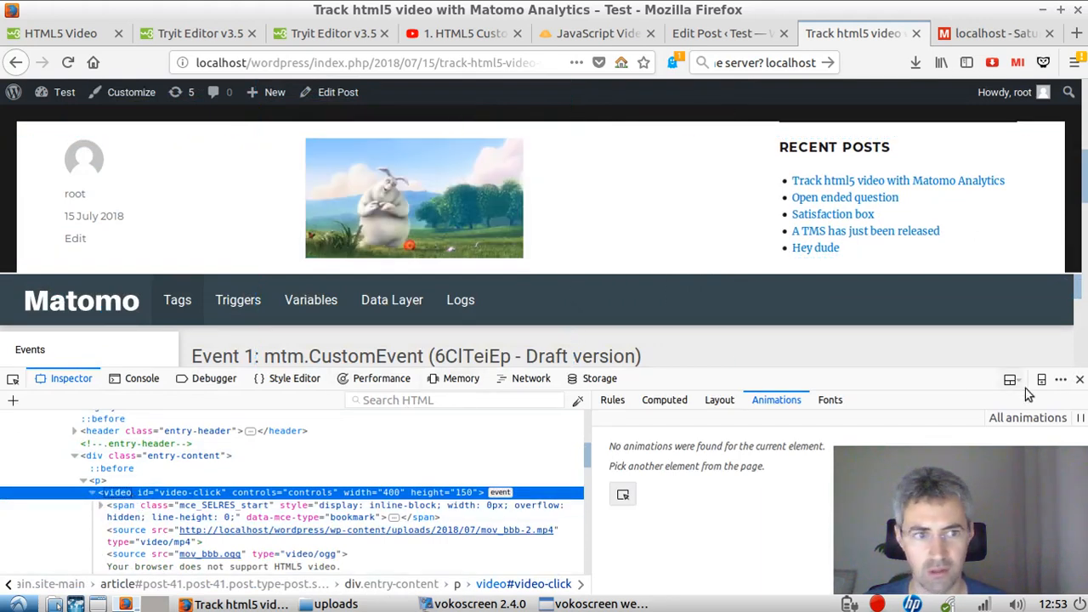
click(1079, 378)
Step: Play the video again and check the video click tag in the debug panel's tag lists
click(560, 184)
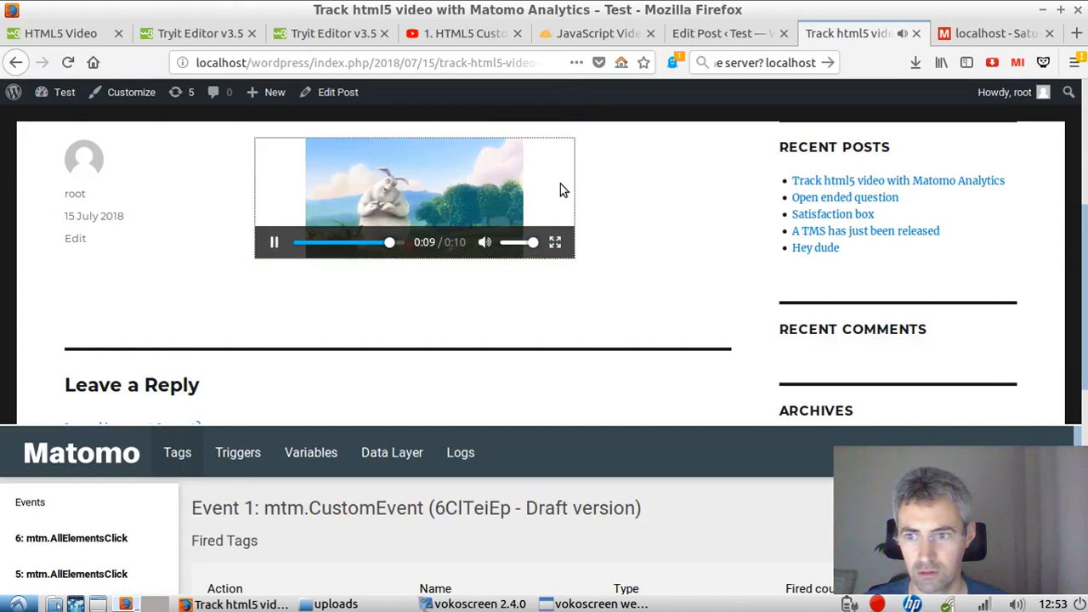
click(302, 214)
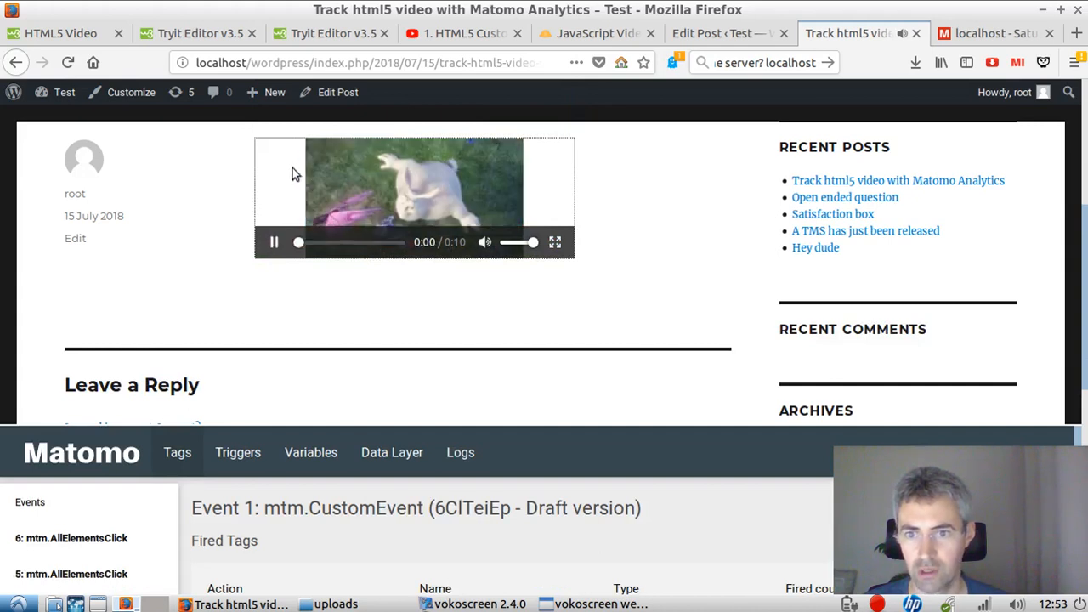
scroll(497, 481, down, 5)
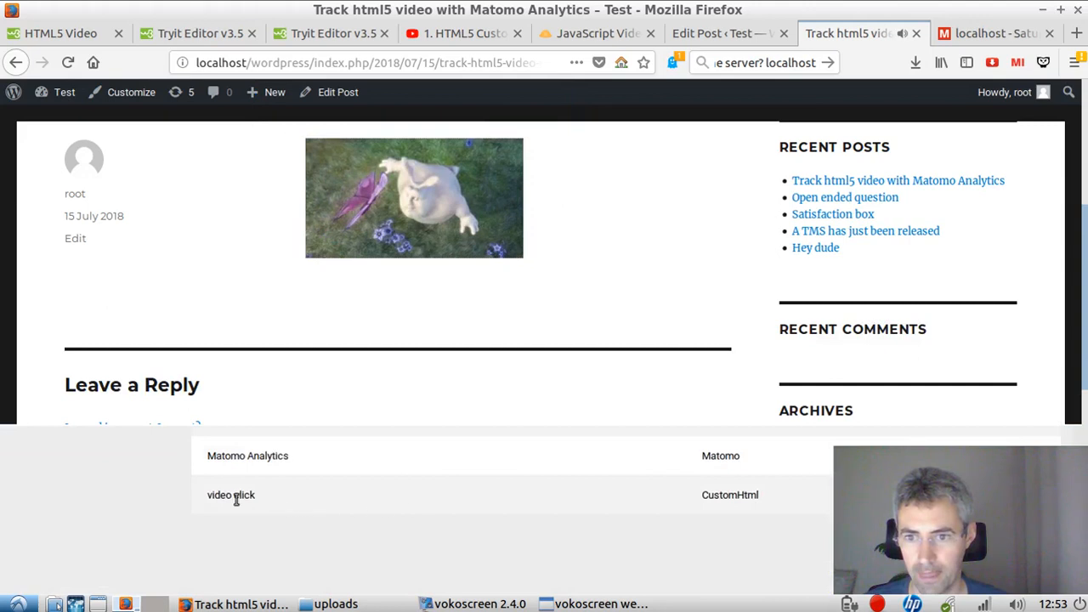
Step: Examine the debug panel's triggers, variables, data layer and logs for the custom event, and return to its tag list
scroll(272, 506, up, 5)
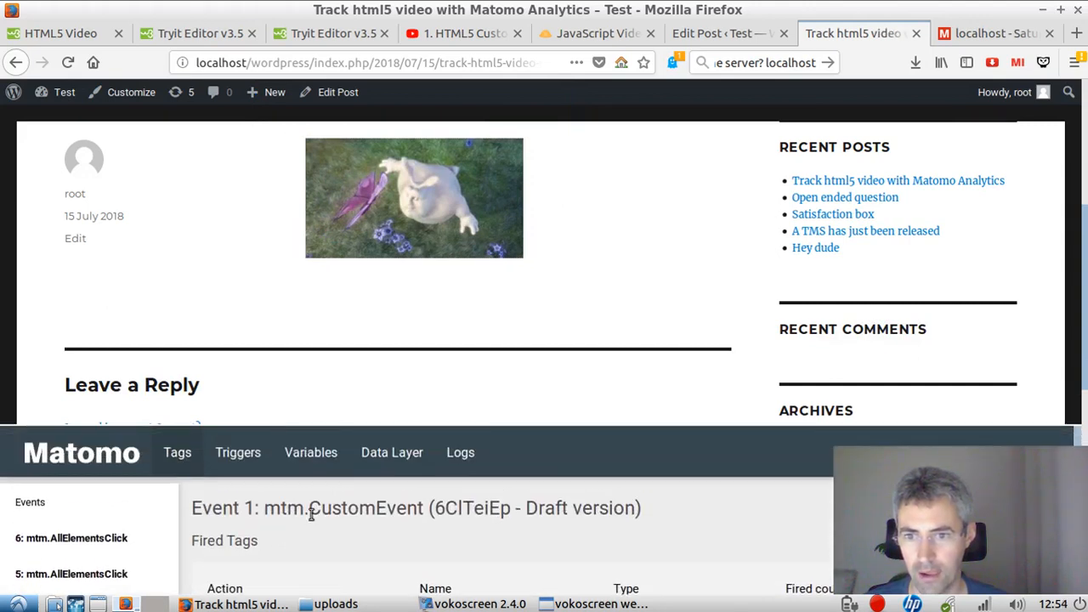
click(253, 459)
scroll(330, 509, down, 3)
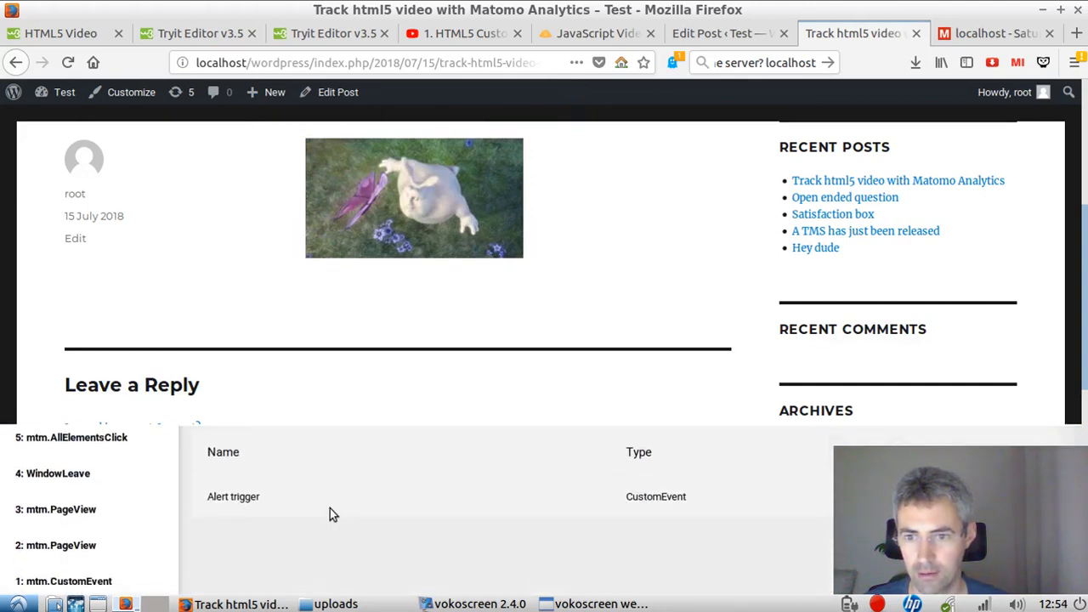
scroll(330, 509, up, 3)
click(317, 453)
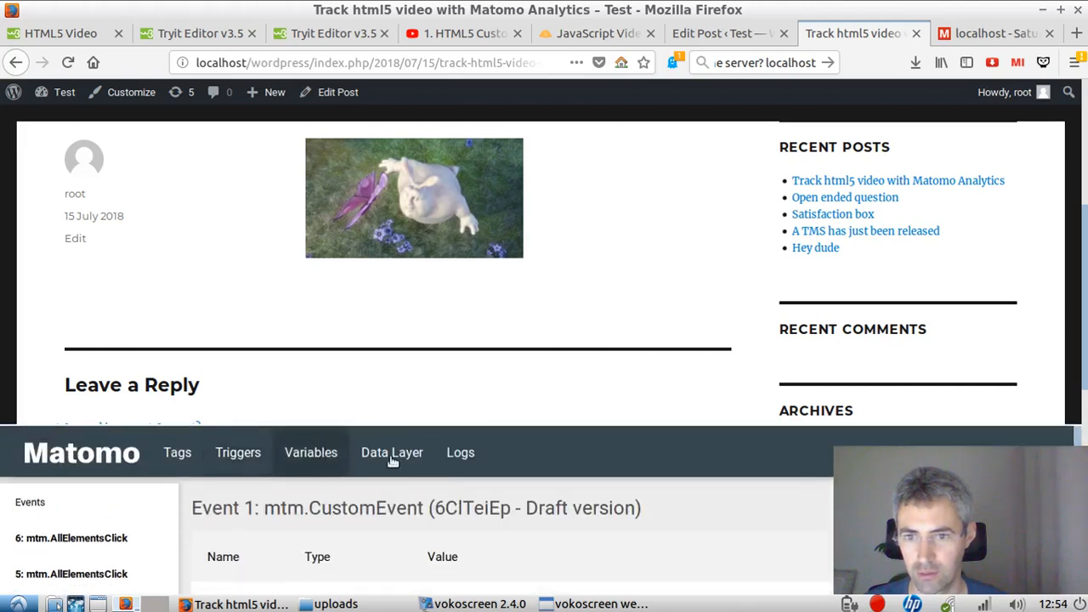
click(393, 459)
click(460, 453)
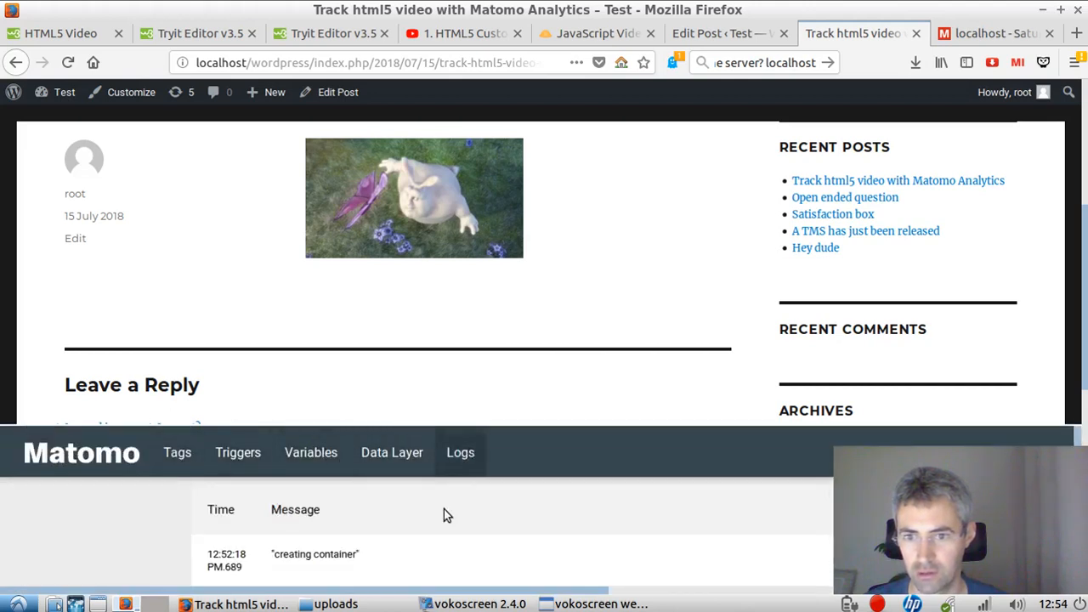
scroll(441, 515, down, 3)
scroll(436, 517, up, 2)
scroll(436, 516, up, 2)
click(176, 453)
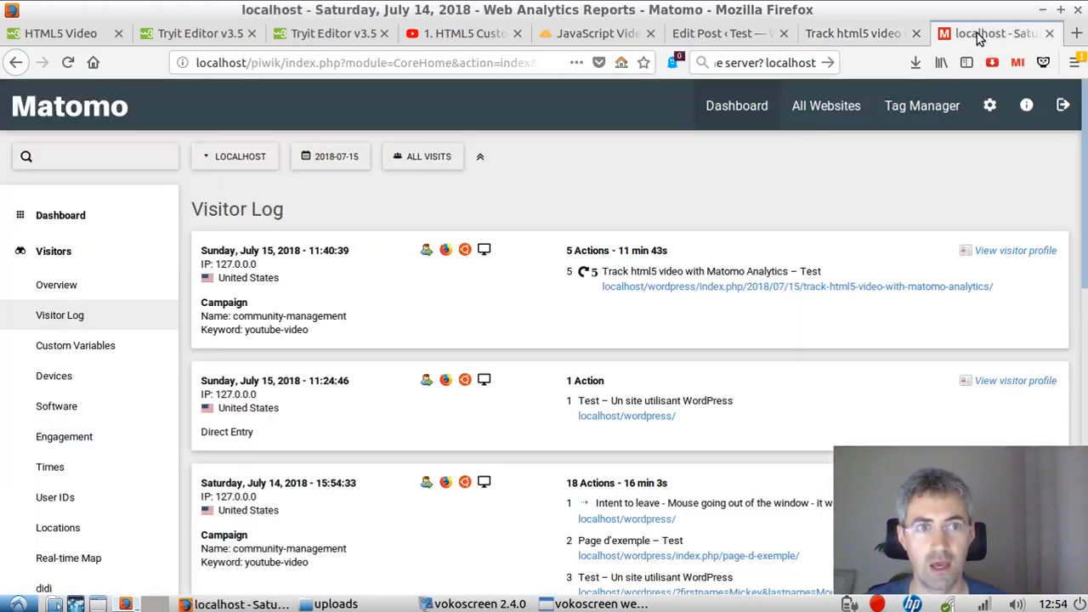
Step: Reload Matomo's Visitor Log to check for recorded video actions, and return to the video post
click(981, 34)
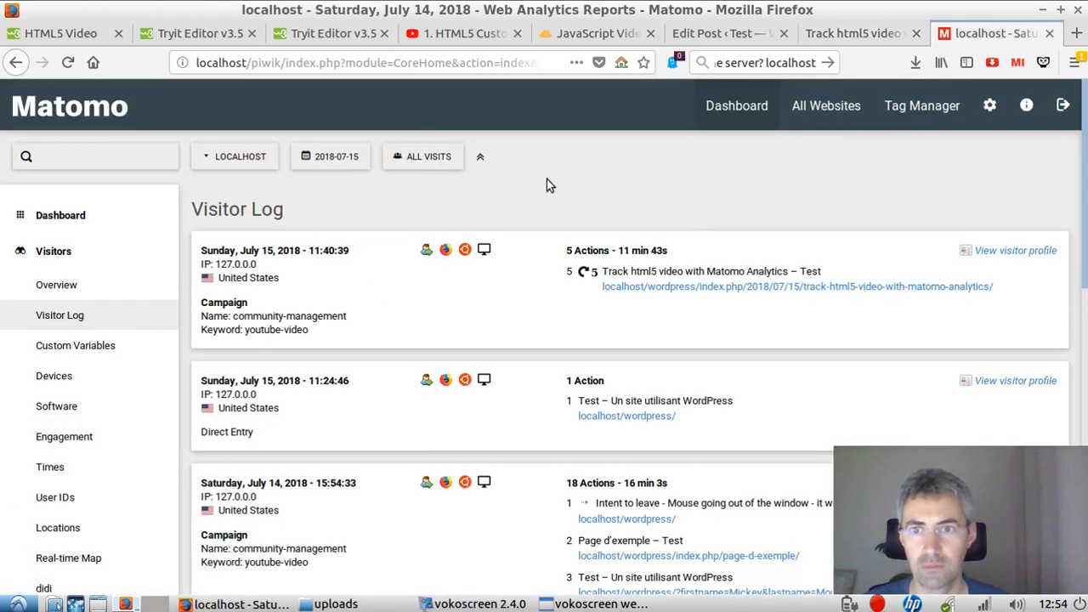
click(68, 62)
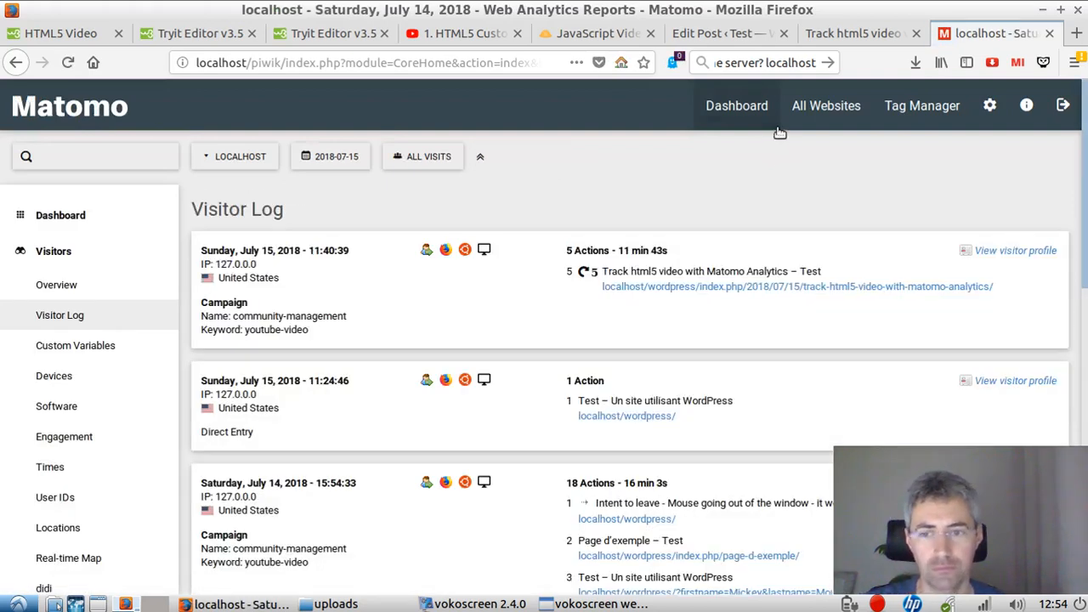
click(837, 34)
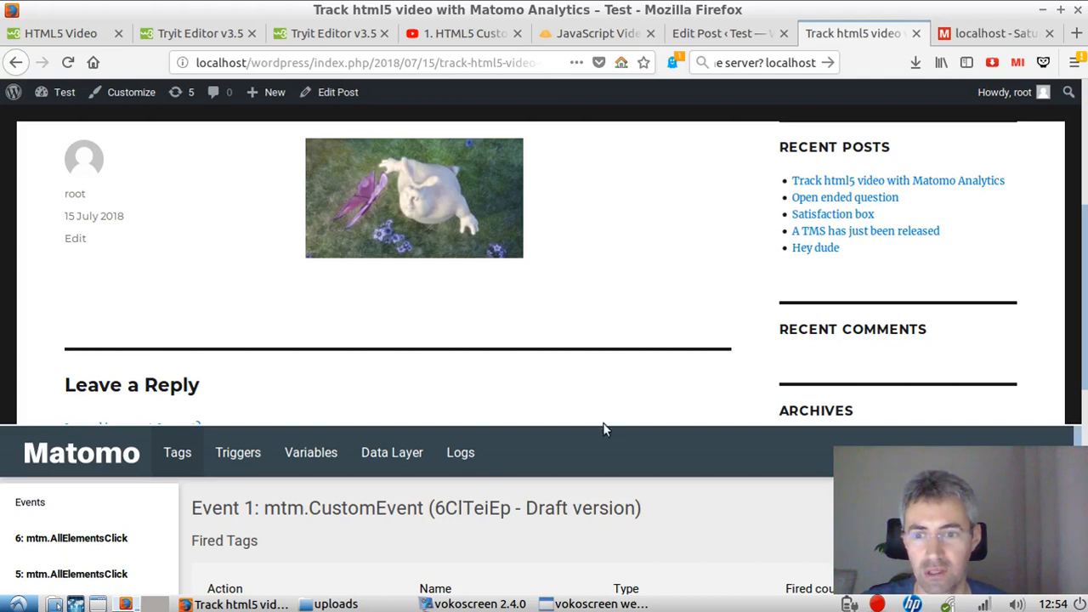
scroll(510, 369, down, 3)
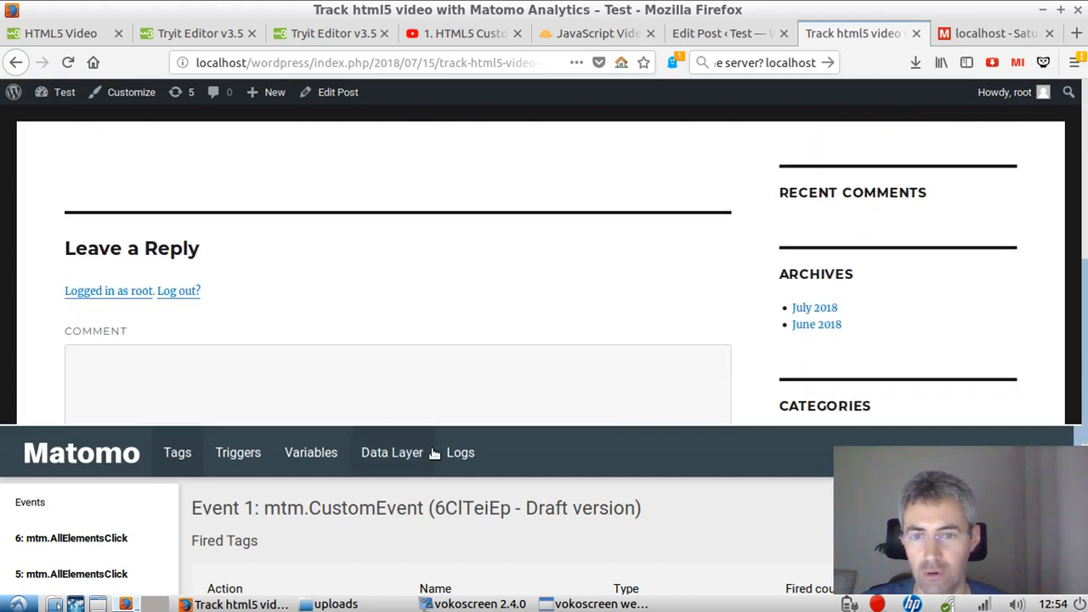
scroll(519, 340, up, 6)
scroll(524, 345, down, 1)
scroll(525, 345, up, 1)
Step: Remove the id="video-click" attribute from the video tag in the post's HTML
click(718, 33)
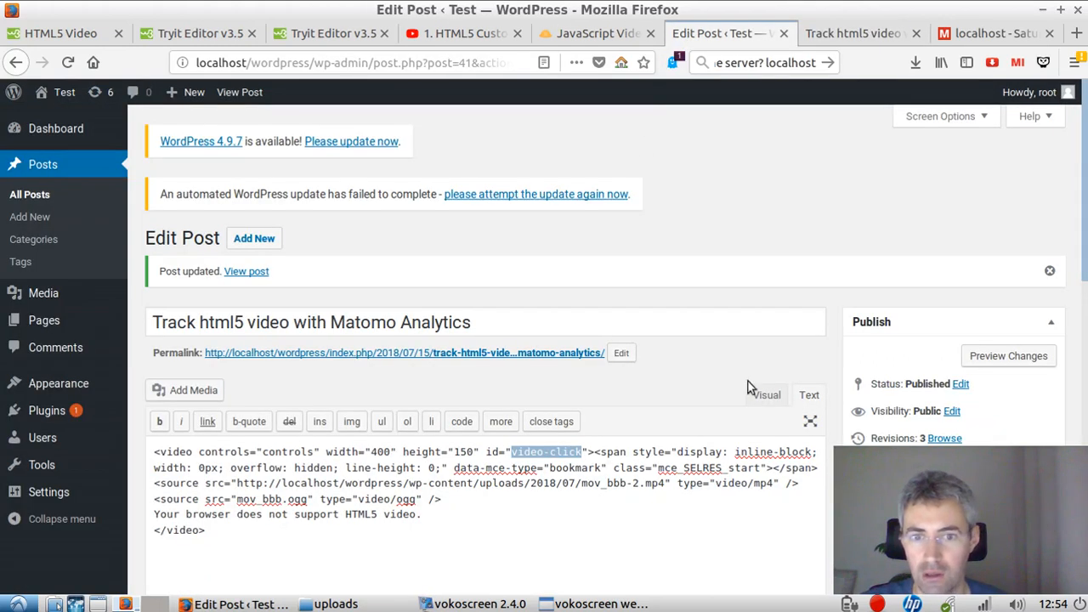
click(614, 467)
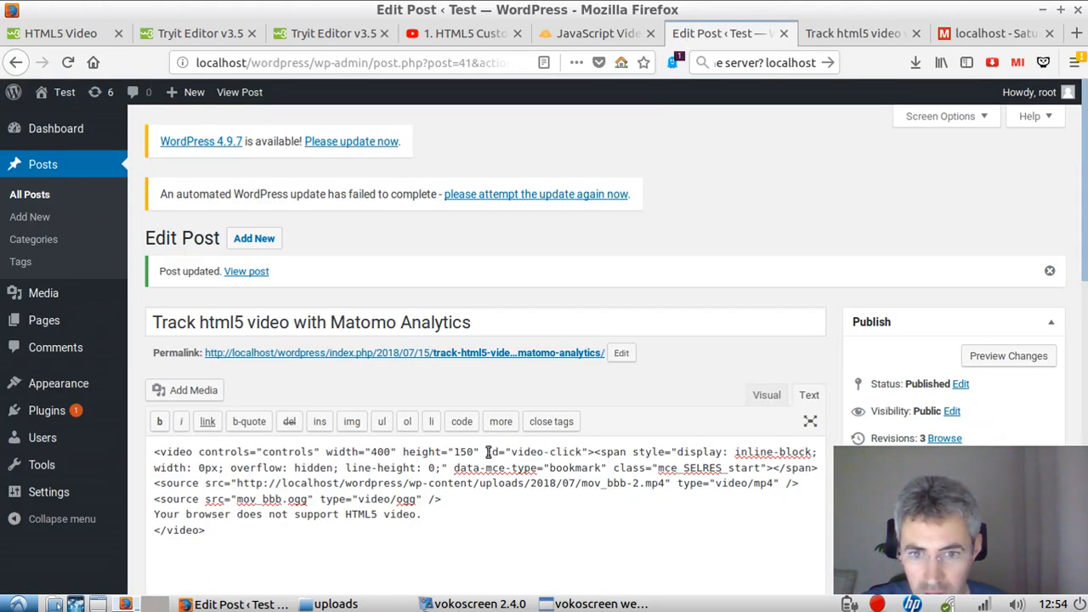
drag(487, 452, 577, 448)
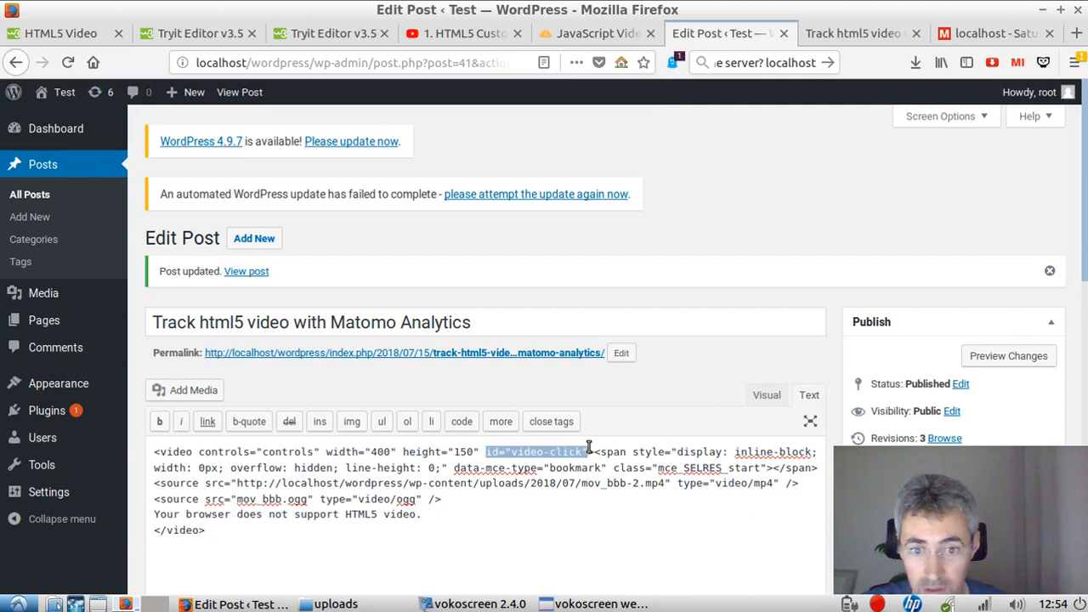
key(BackSpace)
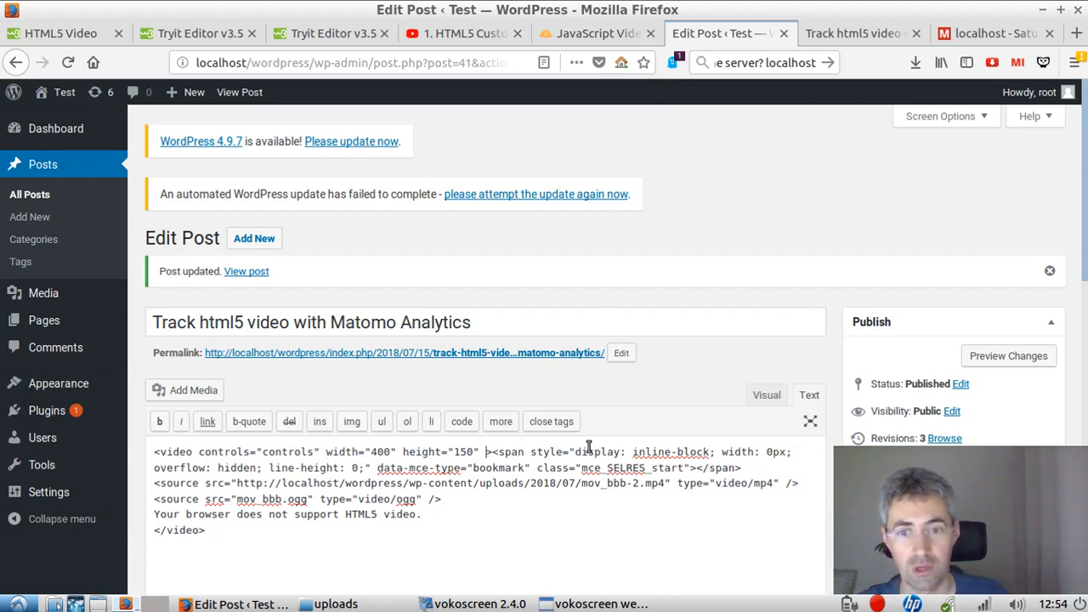
key(BackSpace)
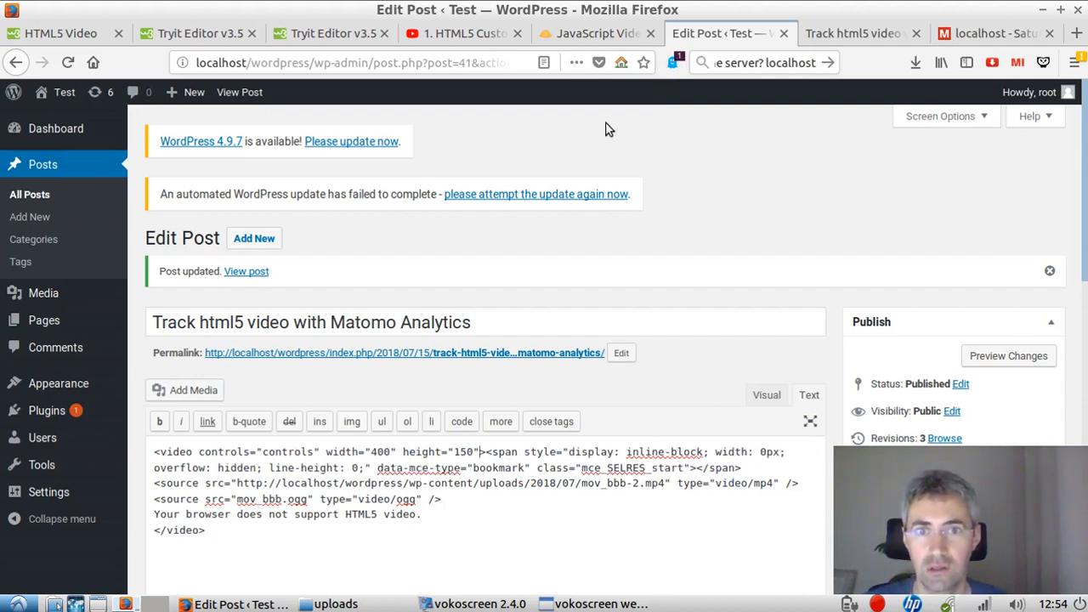
Step: Review the developphp custom video controls tutorial, its YouTube video, and its style, script and body code
click(601, 35)
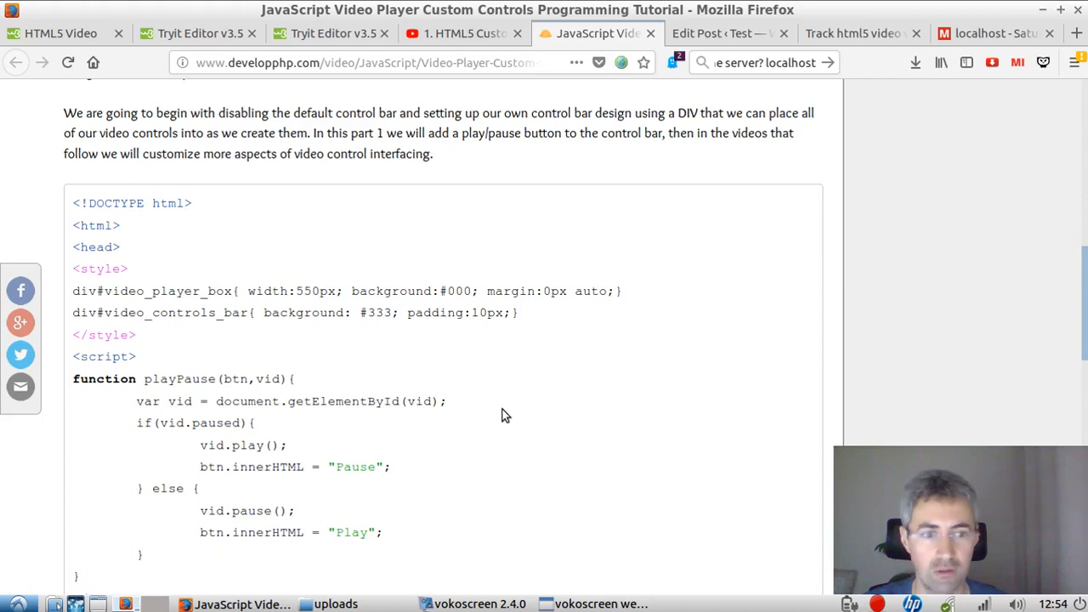
scroll(527, 425, up, 5)
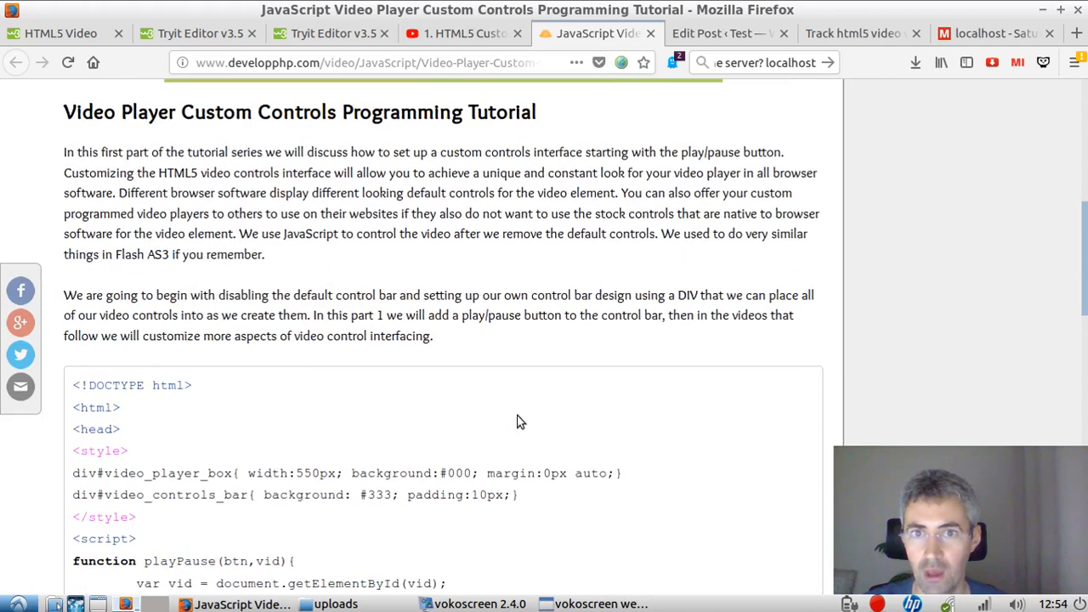
click(435, 35)
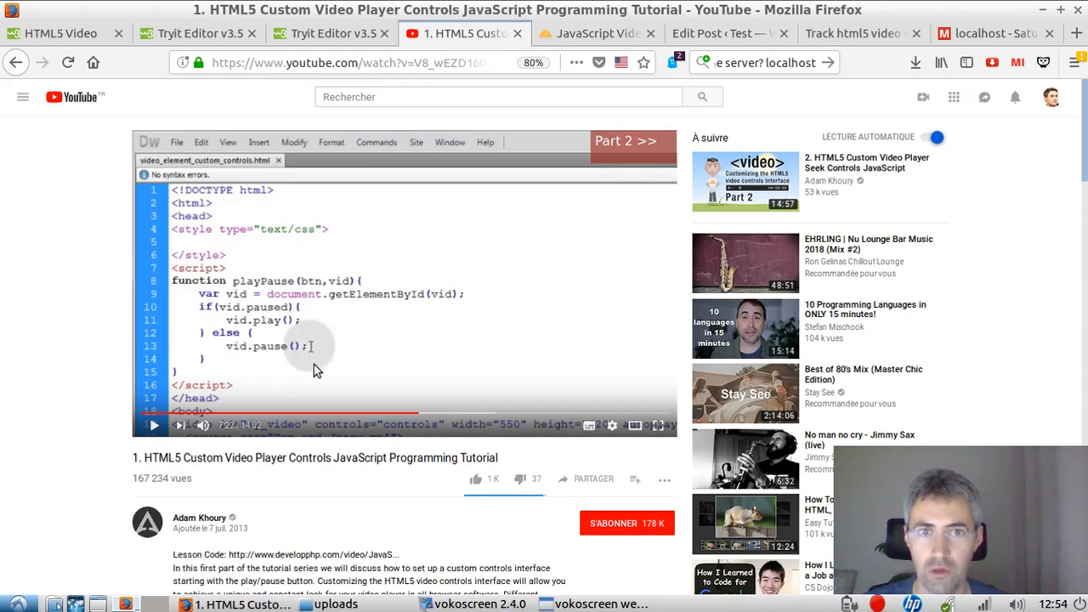
click(594, 34)
scroll(370, 410, down, 5)
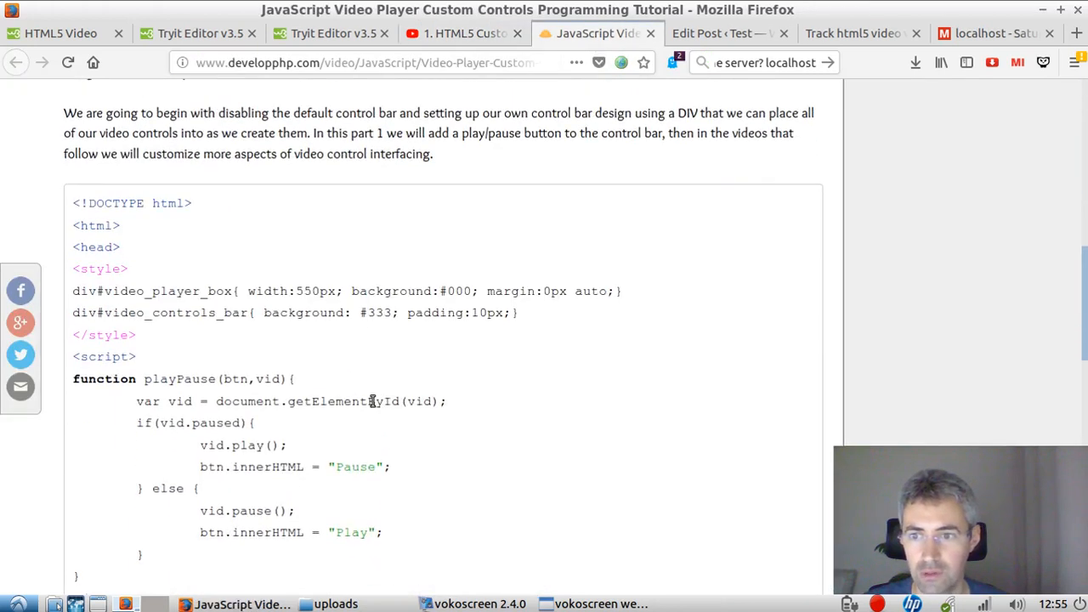
scroll(371, 407, down, 5)
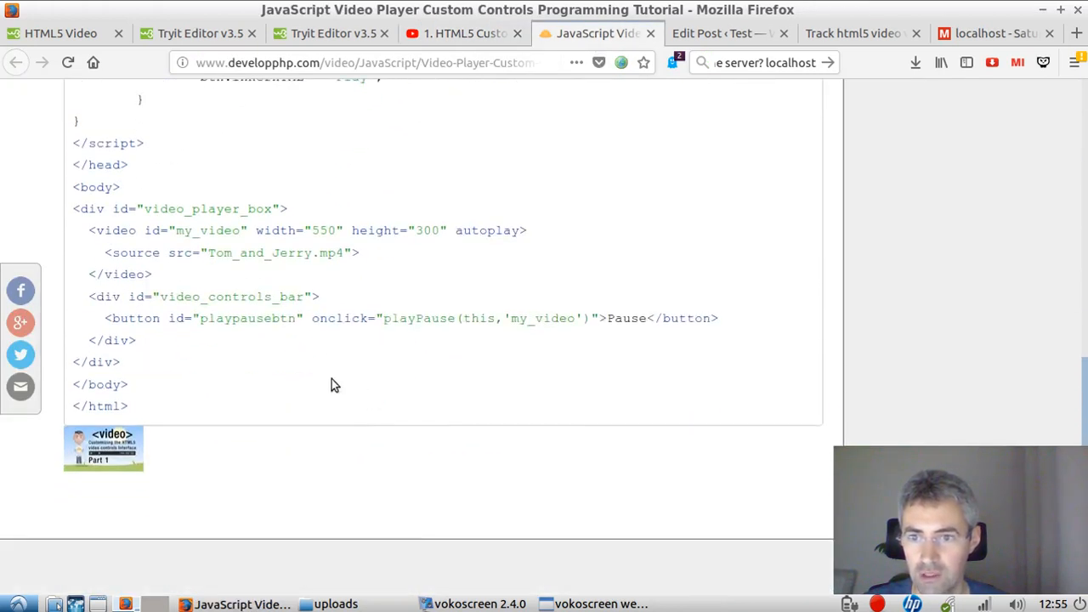
scroll(306, 384, up, 8)
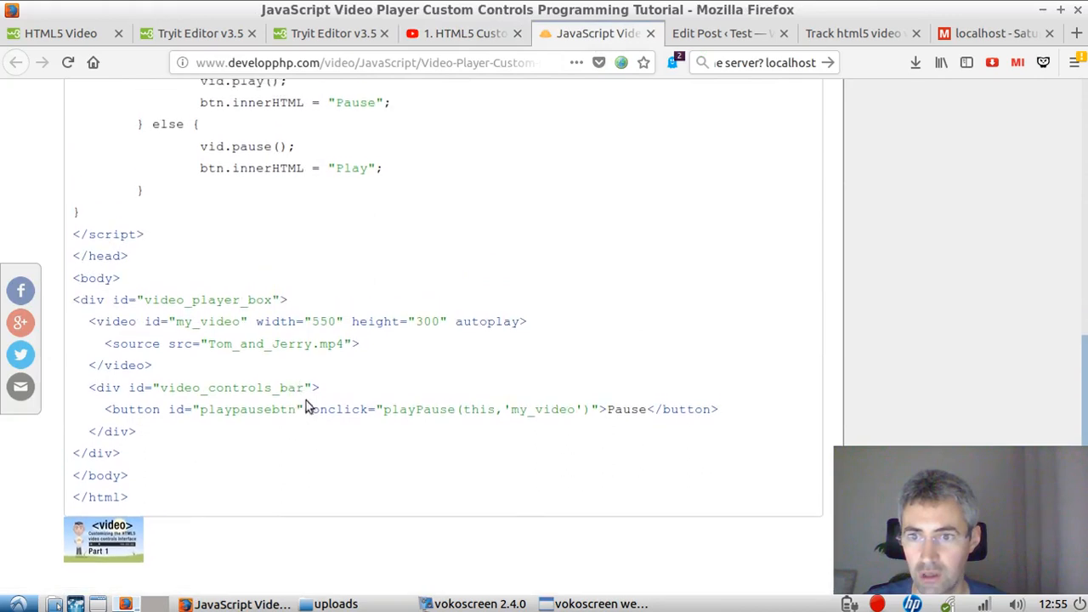
scroll(308, 405, up, 3)
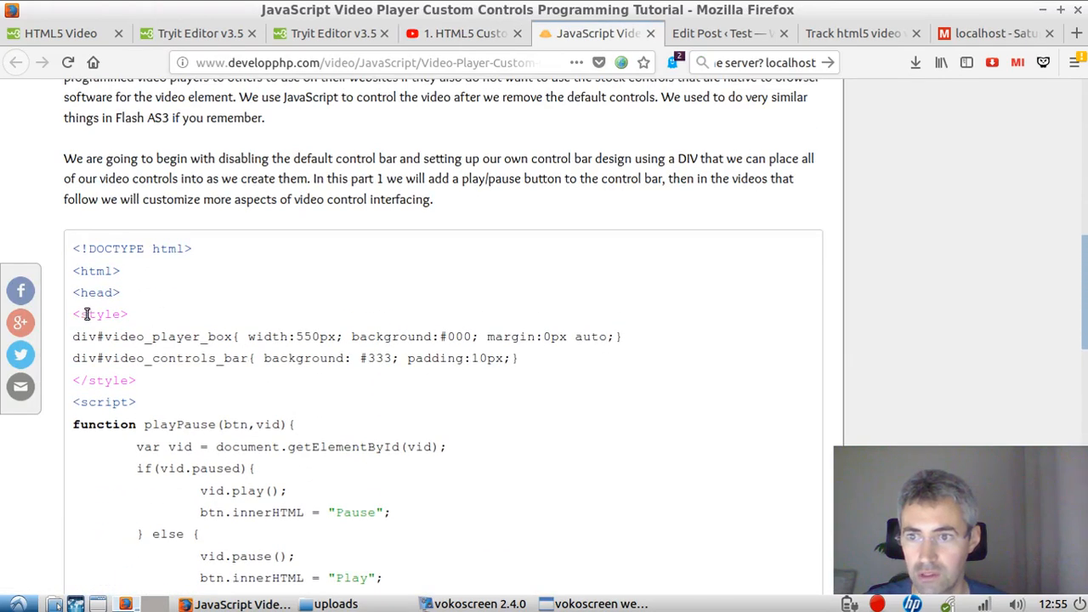
drag(75, 313, 274, 357)
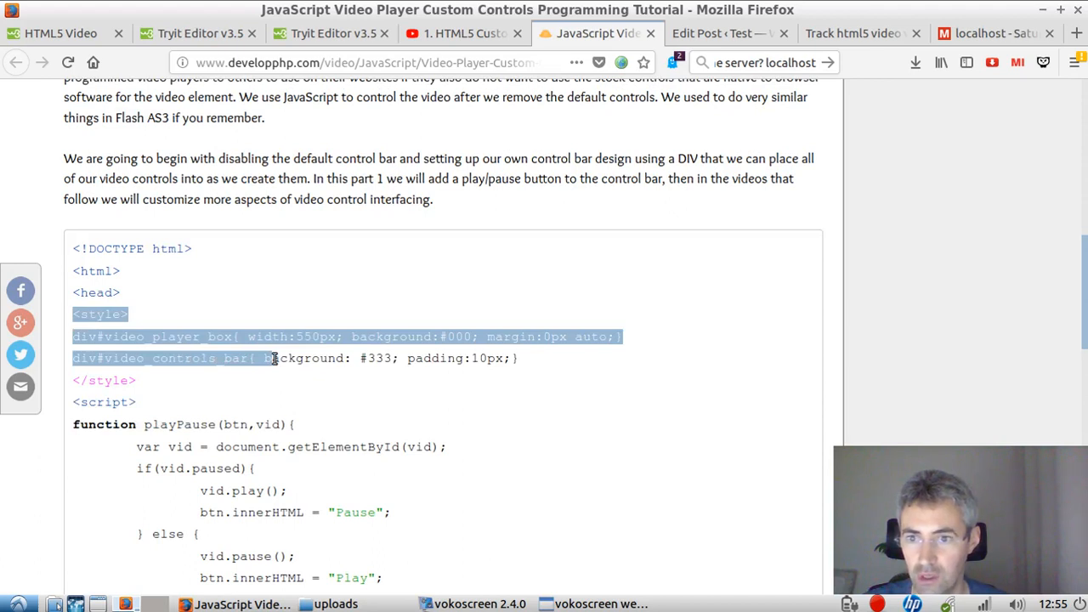
click(249, 361)
Step: Copy the playPause script block from the tutorial and paste it below the video tag in the post's HTML
scroll(135, 408, down, 2)
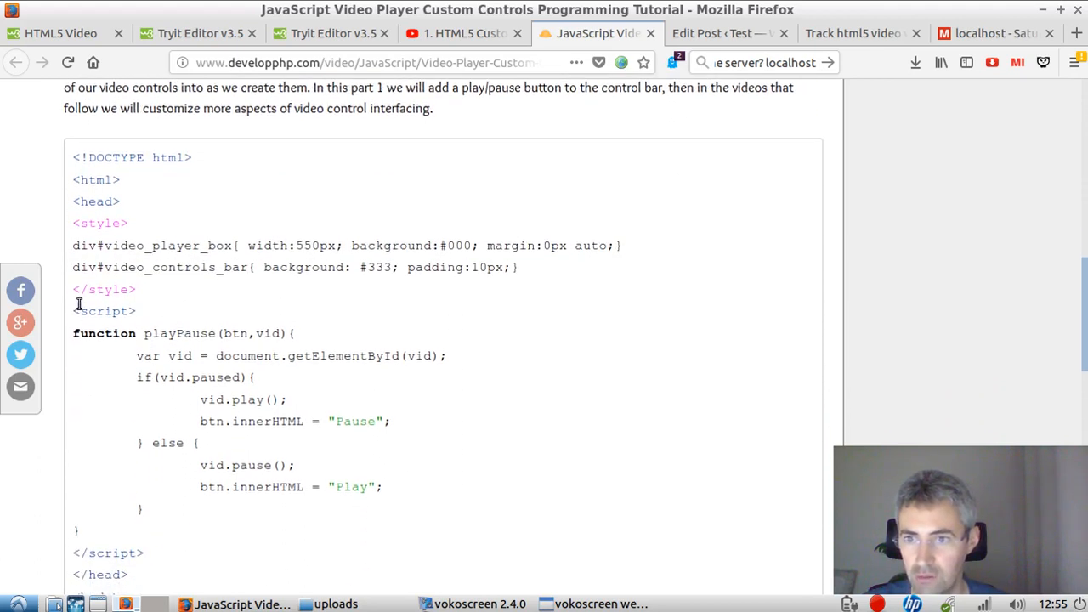
drag(75, 314, 378, 374)
key(ctrl+c)
scroll(301, 470, down, 4)
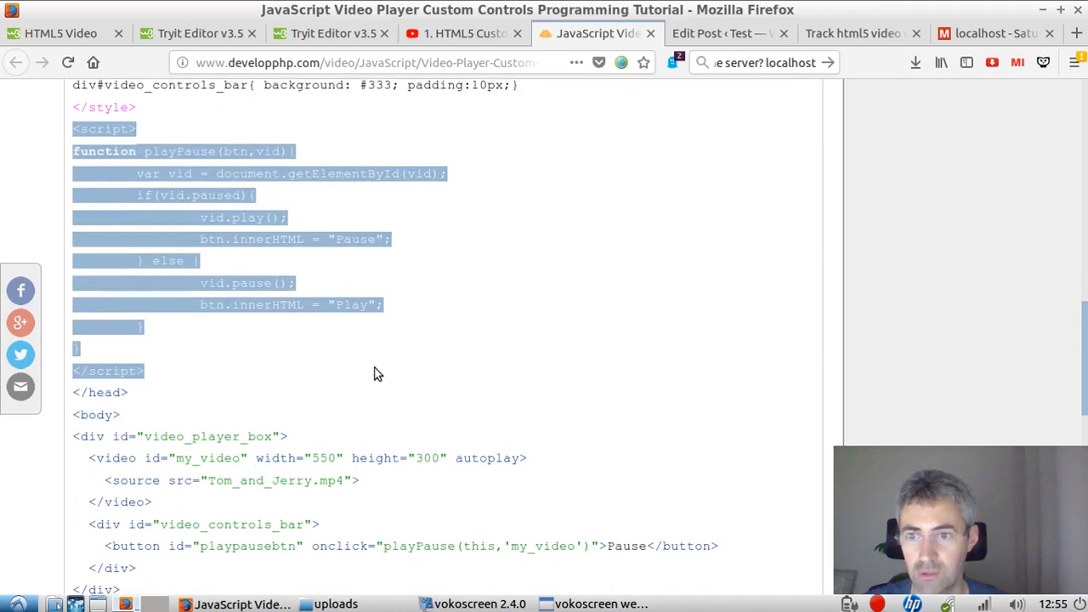
click(733, 38)
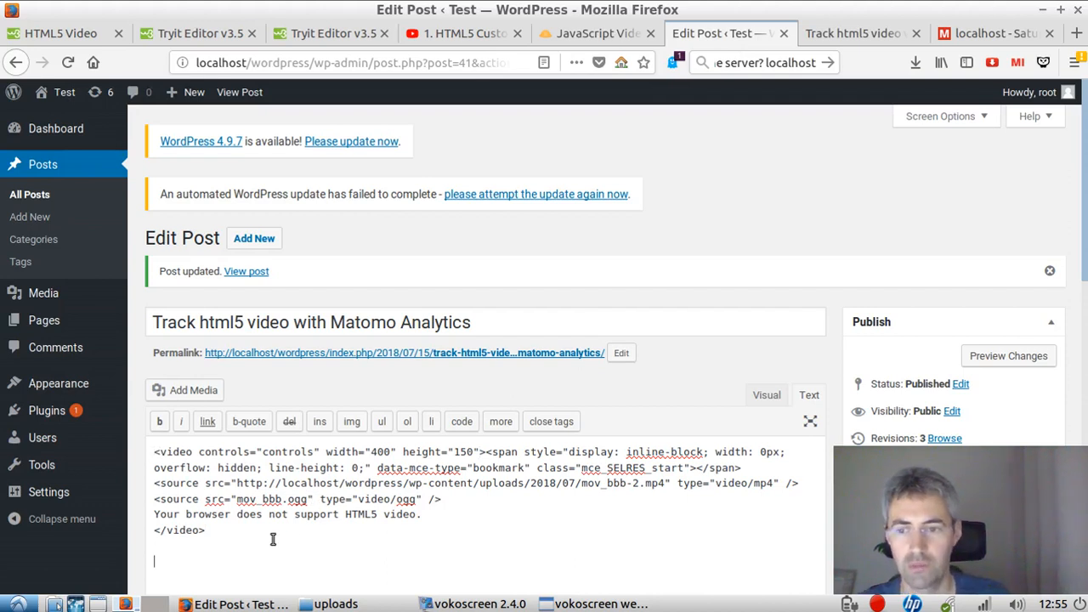
key(ctrl+v)
click(850, 33)
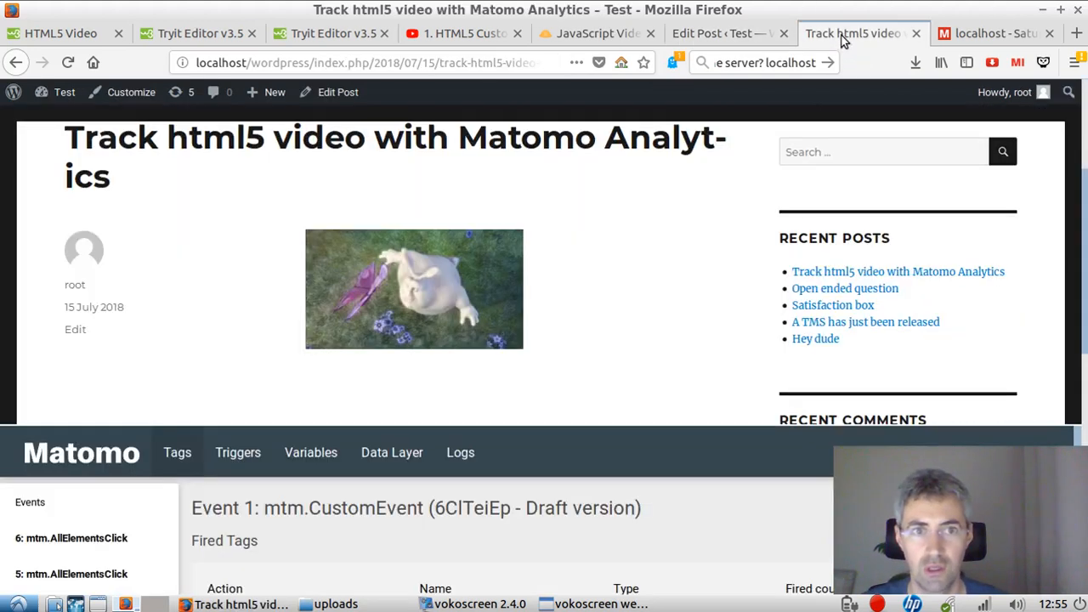
click(718, 38)
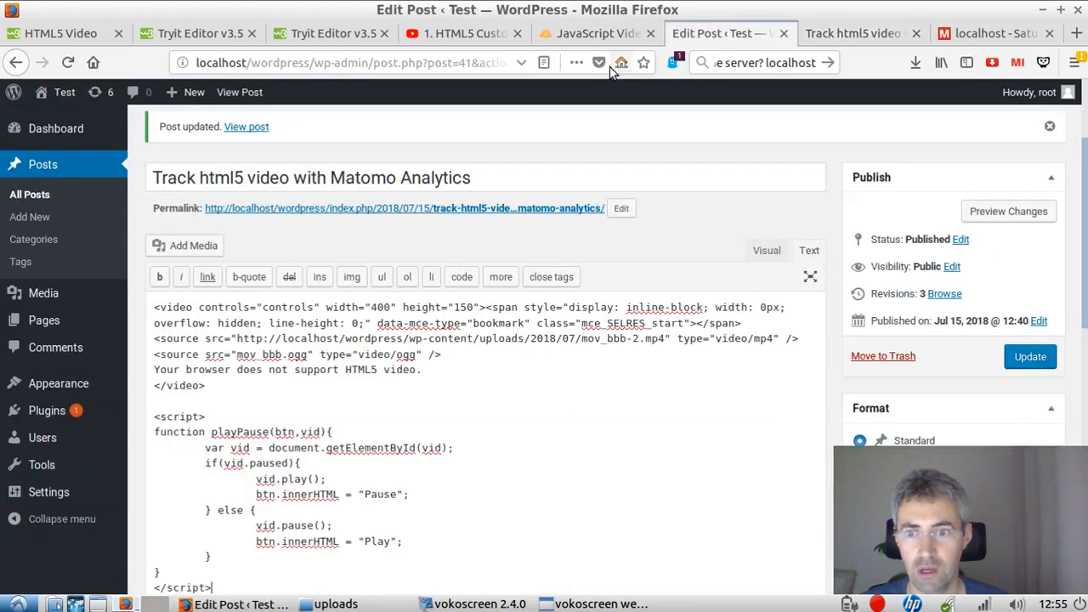
Step: Copy the tutorial's video_player_box div with its video and playpausebtn button, and paste it below the script in the post
click(595, 33)
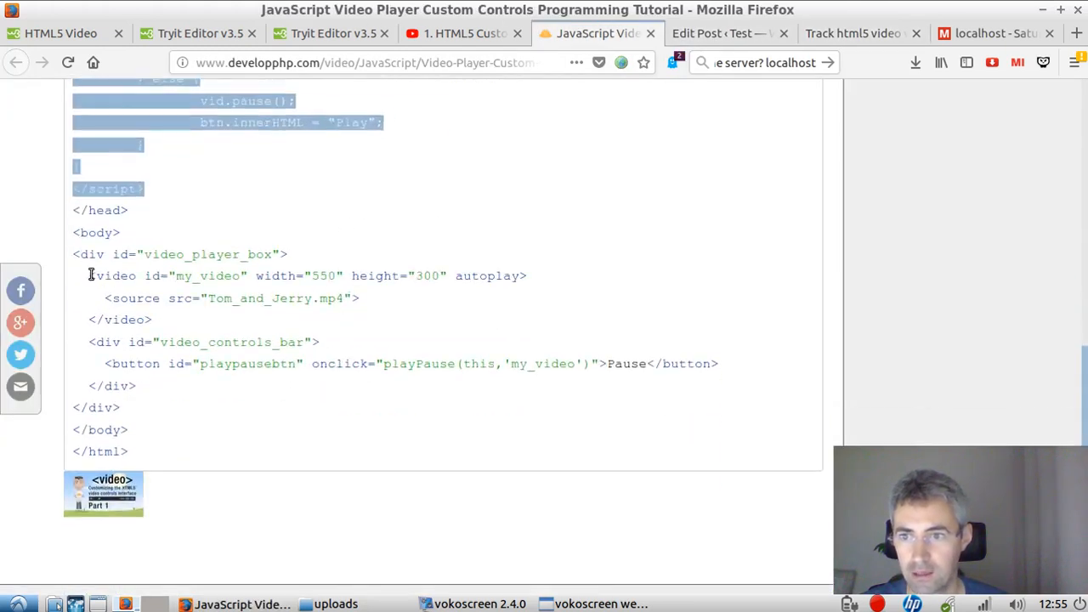
drag(76, 254, 143, 406)
key(ctrl+c)
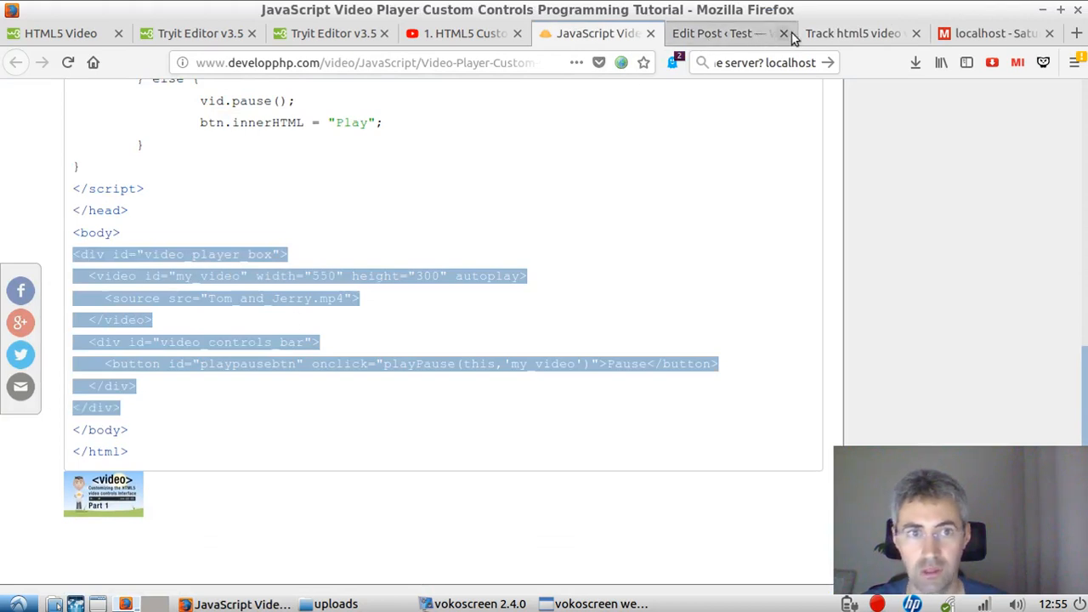
click(722, 33)
scroll(467, 440, down, 5)
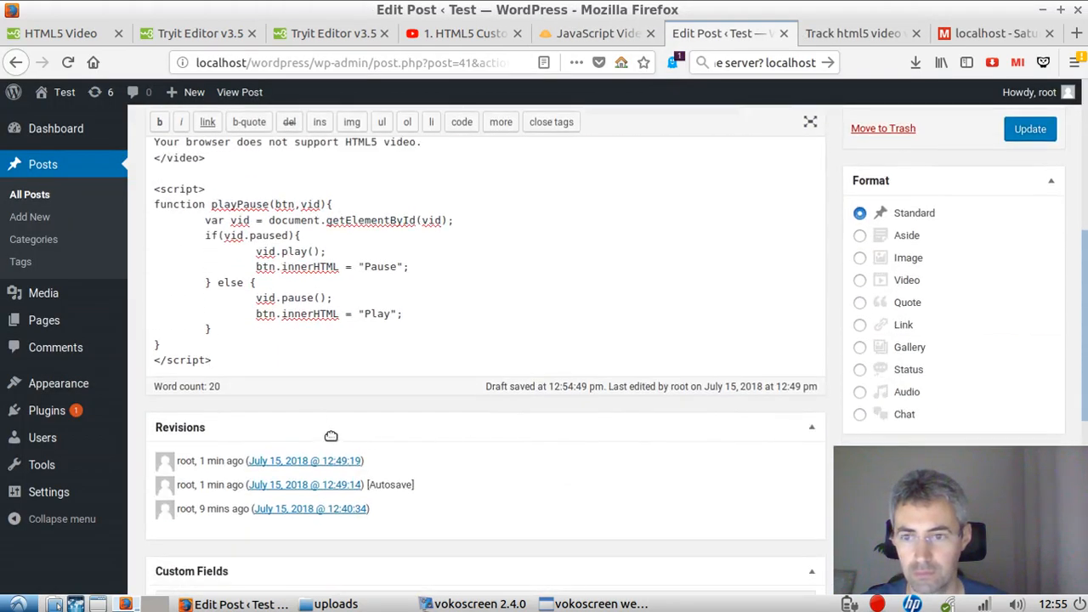
click(296, 361)
key(Return)
key(ctrl+v)
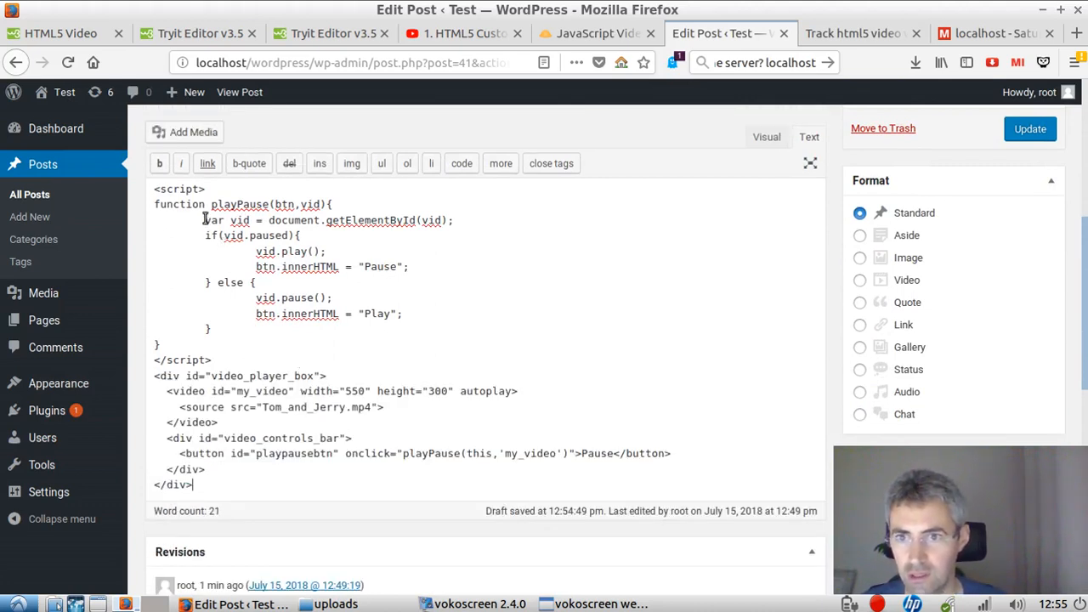
Step: Replace the Tom_and_Jerry.mp4 source in the pasted video_player_box with the mov_bbb-2.mp4 URL copied from the original video tag
drag(215, 360, 148, 193)
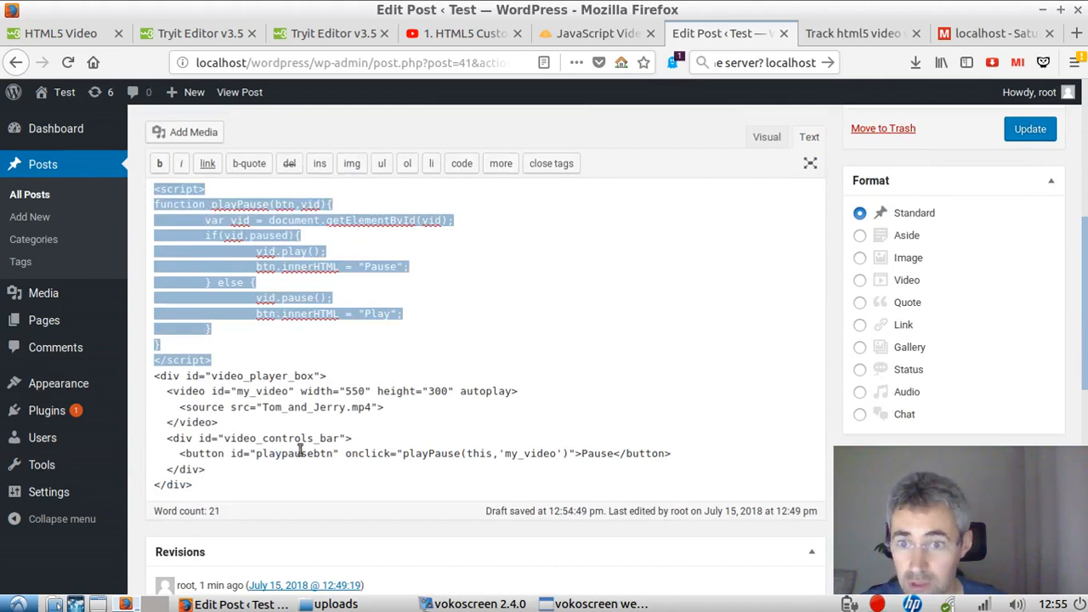
scroll(360, 445, up, 5)
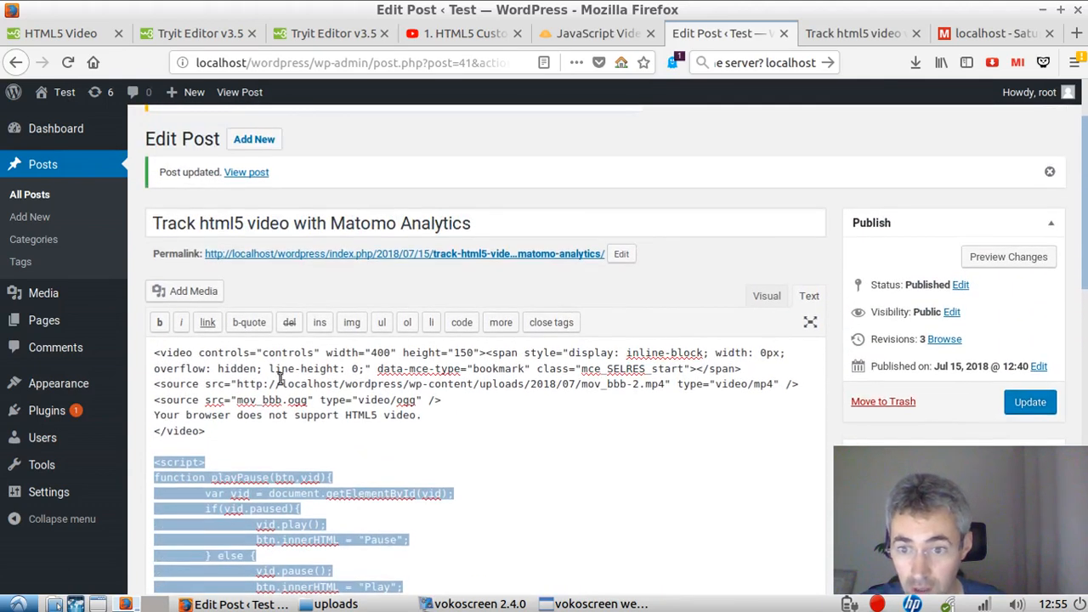
drag(240, 384, 662, 384)
key(ctrl+c)
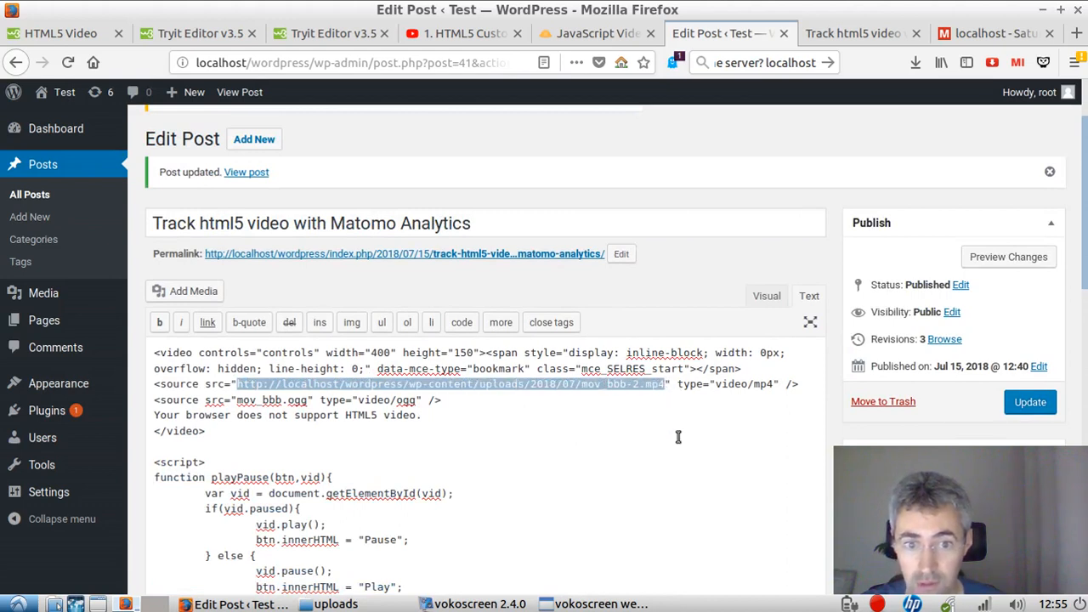
scroll(670, 445, down, 5)
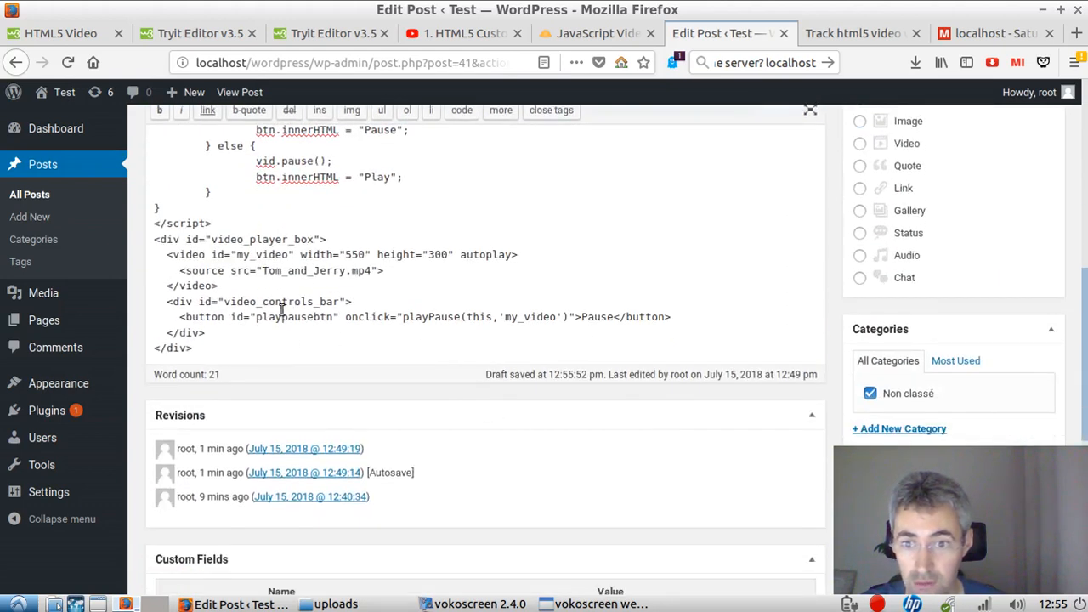
drag(264, 272, 372, 273)
key(ctrl+v)
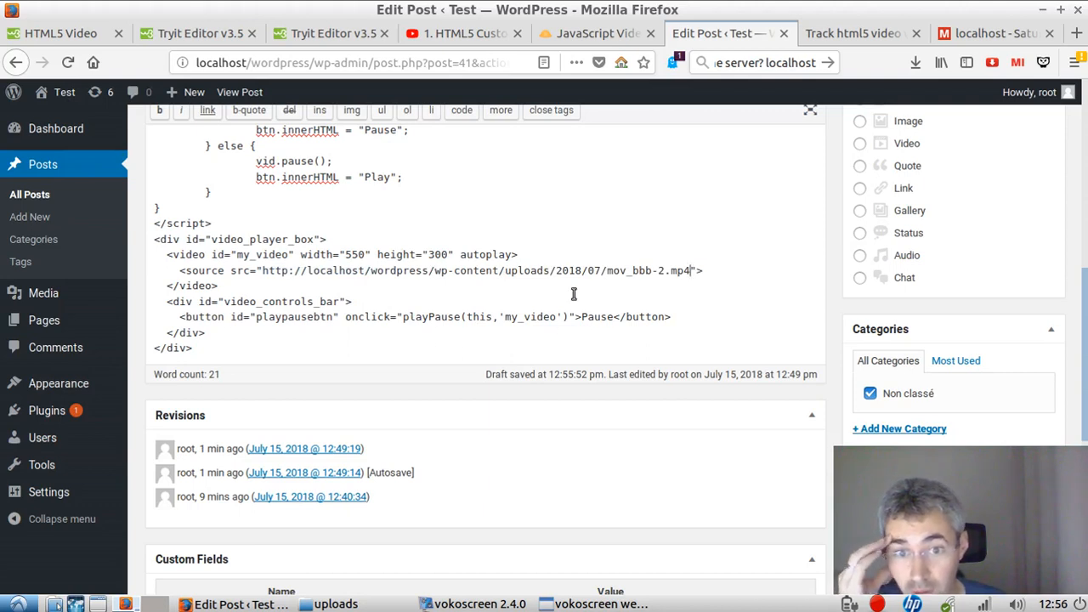
Step: Delete the original video block and the blank lines above the playPause script in the post's HTML
scroll(529, 344, up, 4)
scroll(451, 373, up, 3)
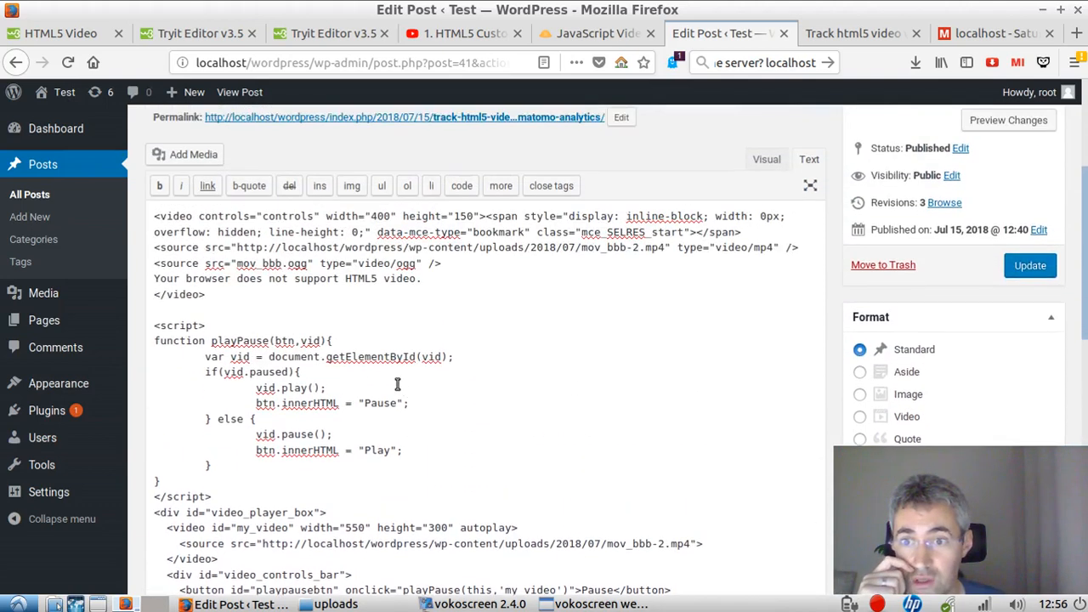
drag(218, 337, 146, 252)
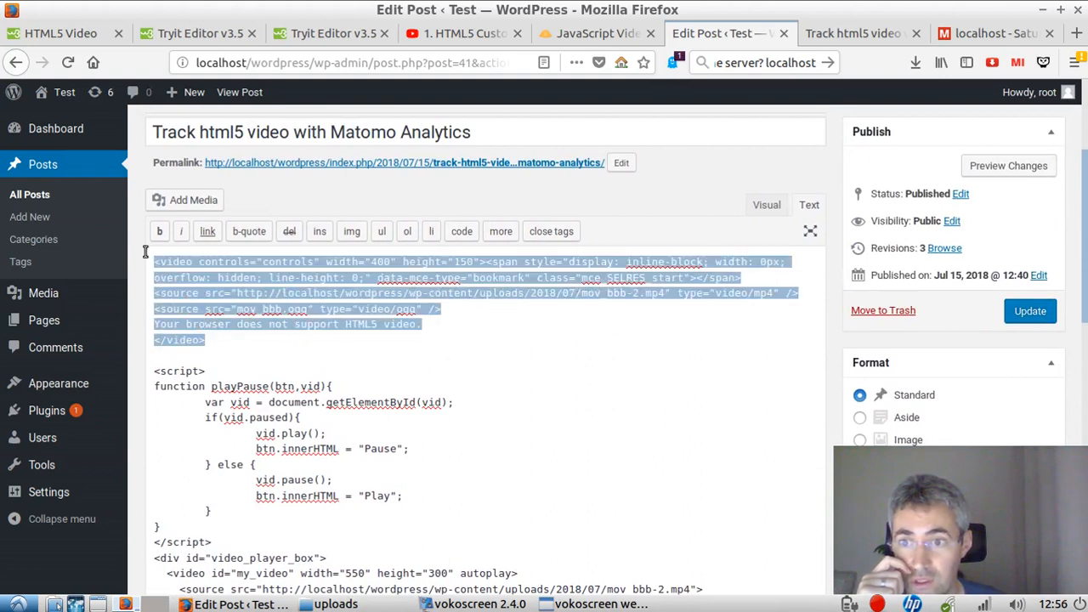
key(Delete)
key(Delete)
key(Delete)
key(Delete)
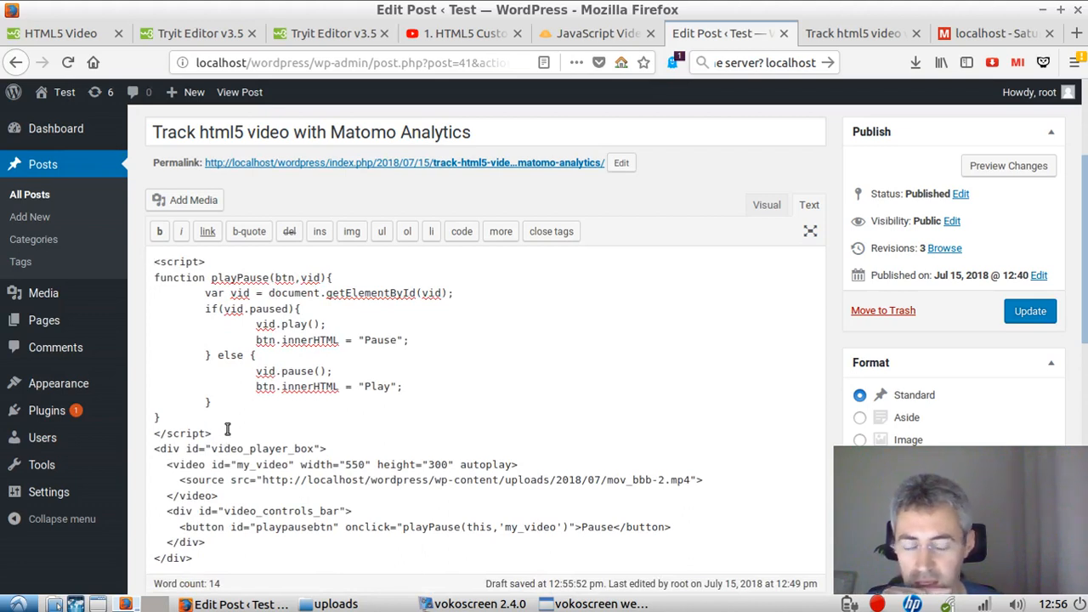
Step: Cut the whole playPause script block out of the post's HTML, remove the leftover blank line, and update the post
drag(227, 429, 150, 262)
key(ctrl+c)
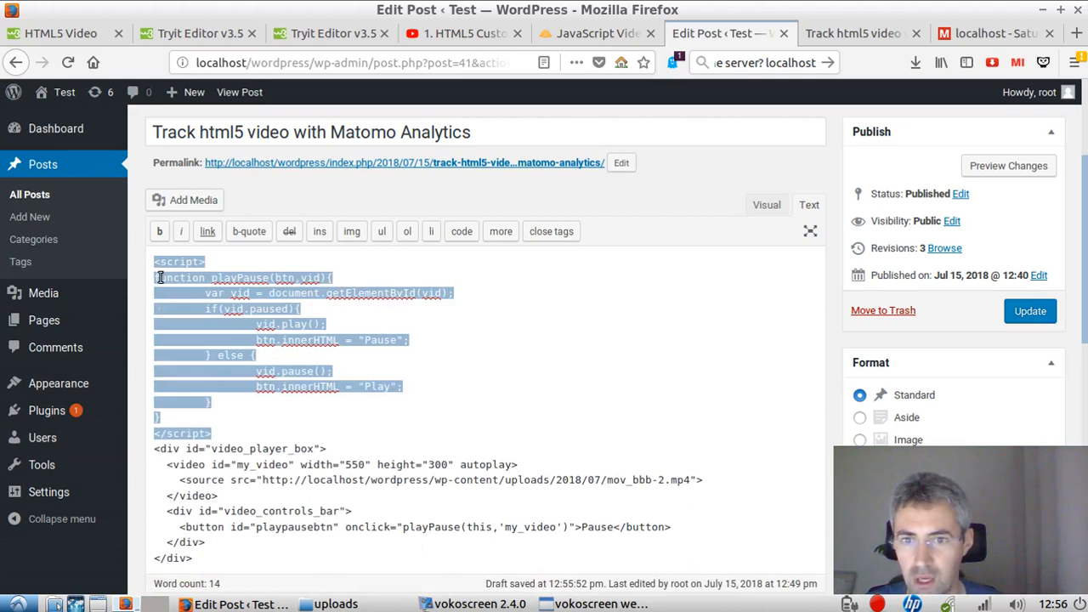
key(Delete)
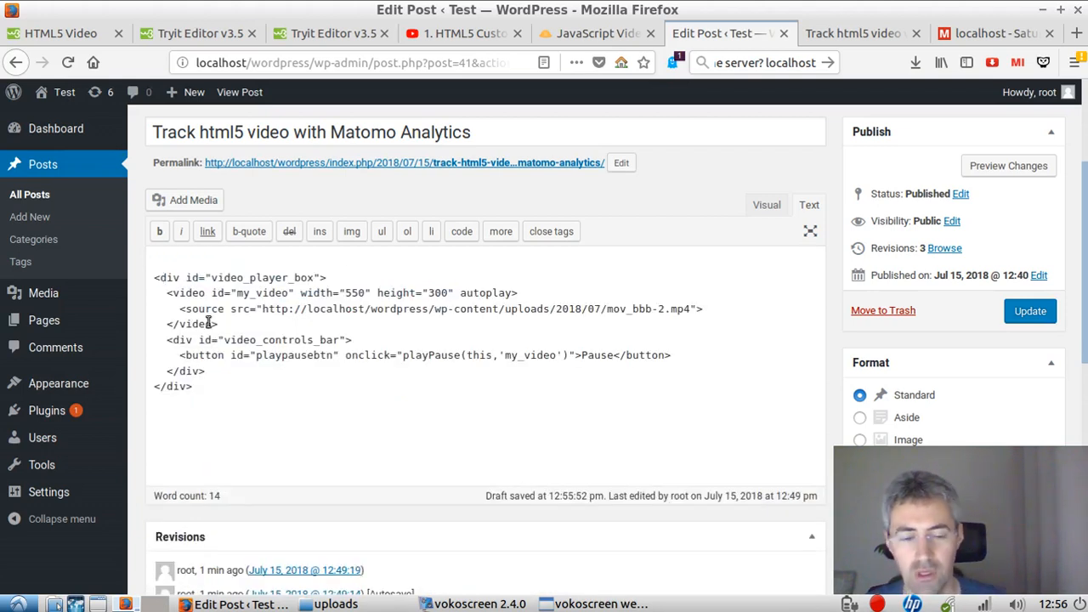
key(Delete)
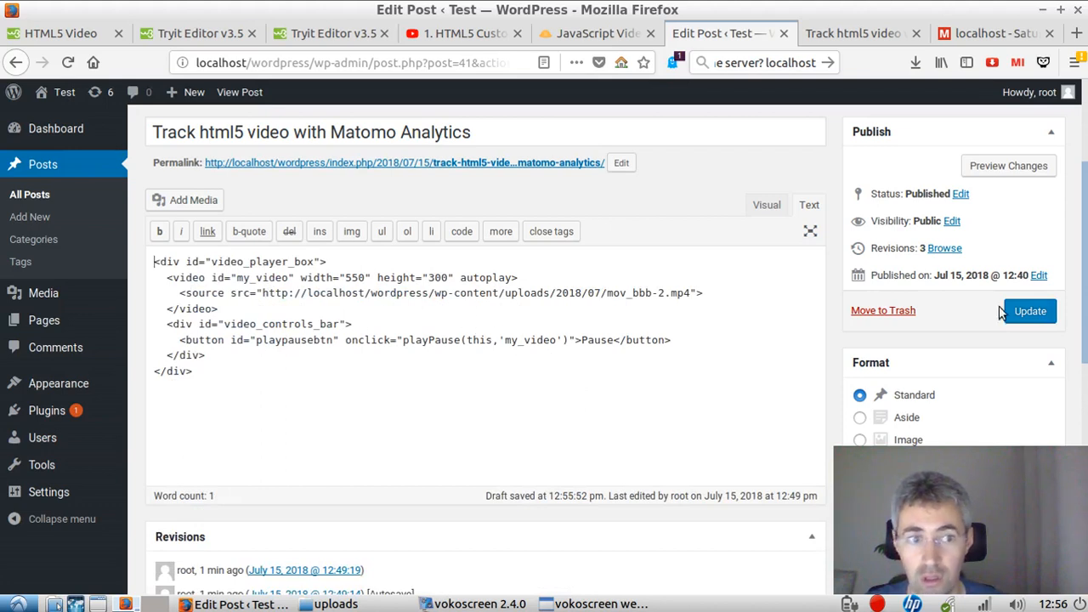
click(1030, 312)
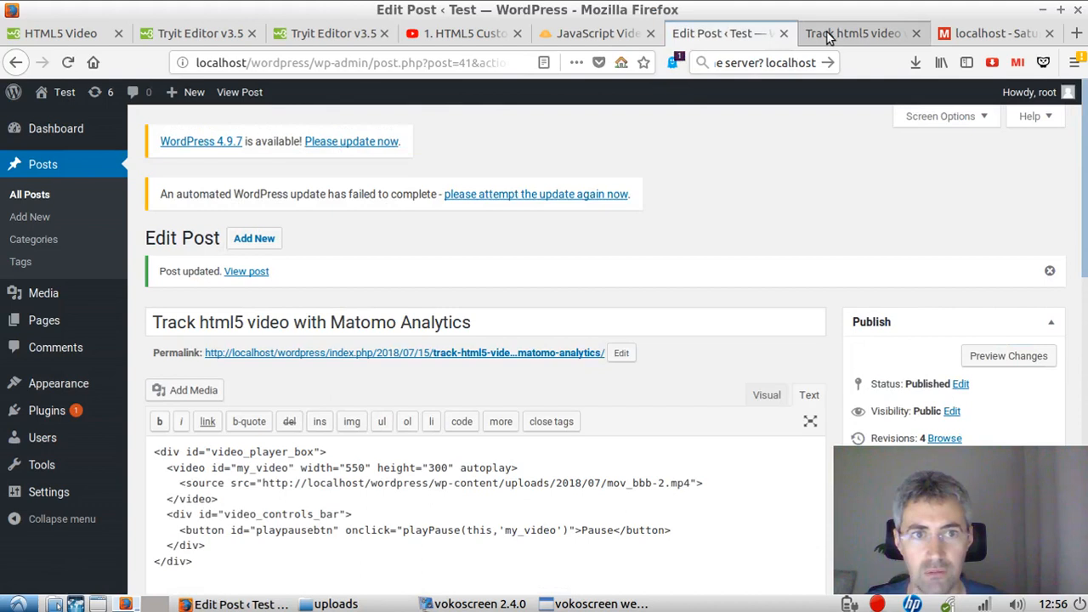
Step: Reload the published Track html5 video post and examine its video and the custom Pause button
click(829, 34)
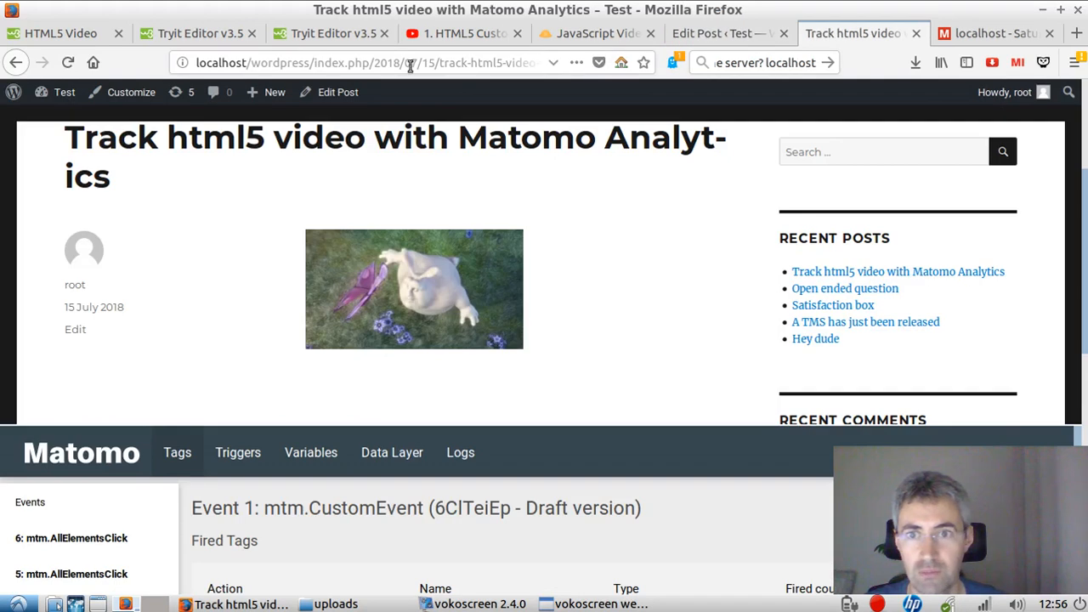
key(F5)
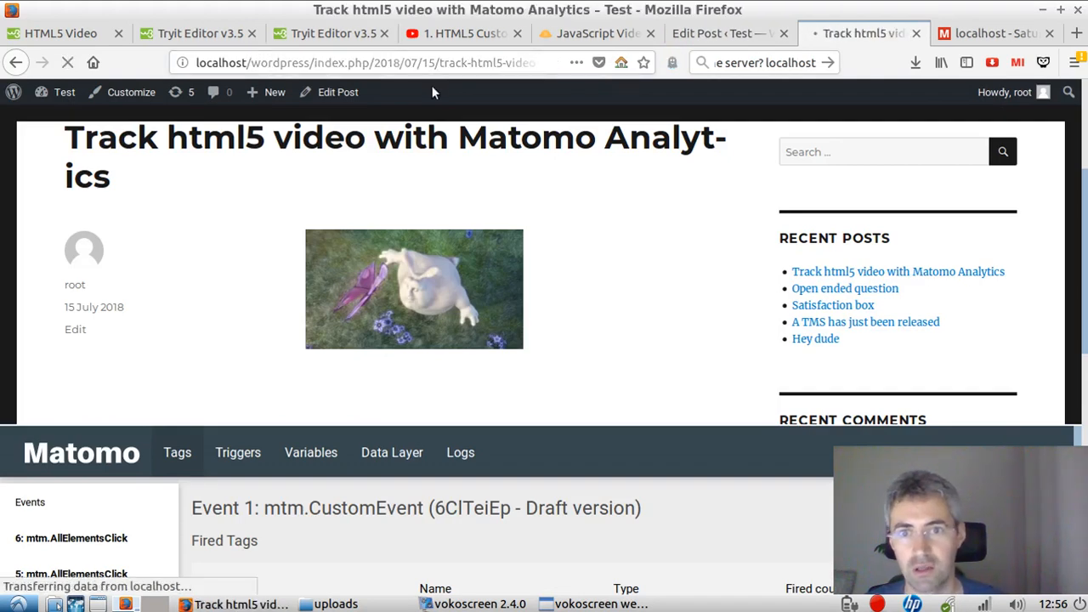
scroll(775, 183, down, 5)
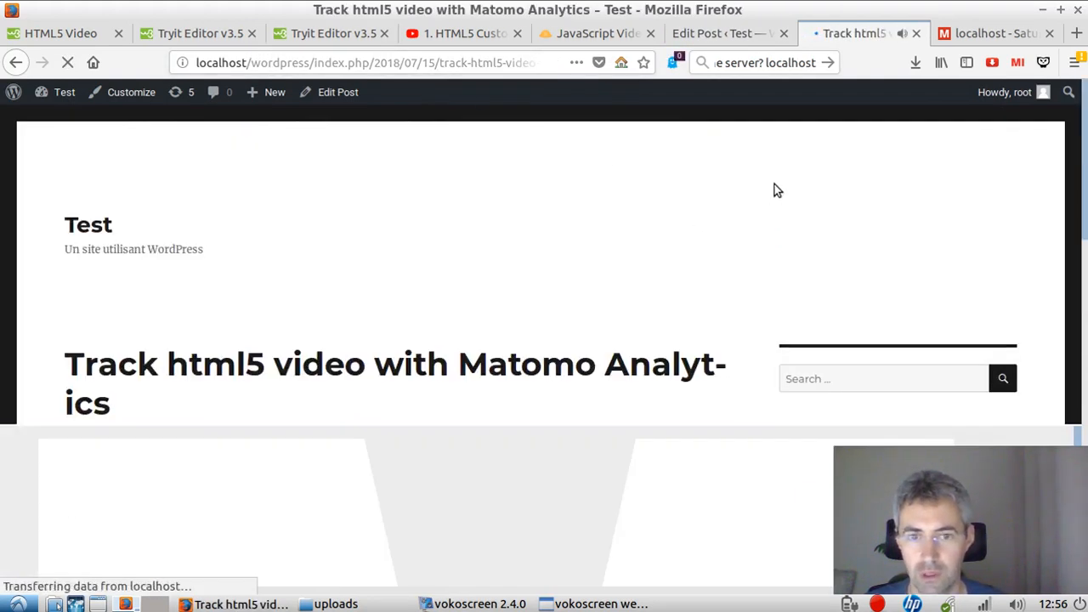
scroll(775, 182, down, 3)
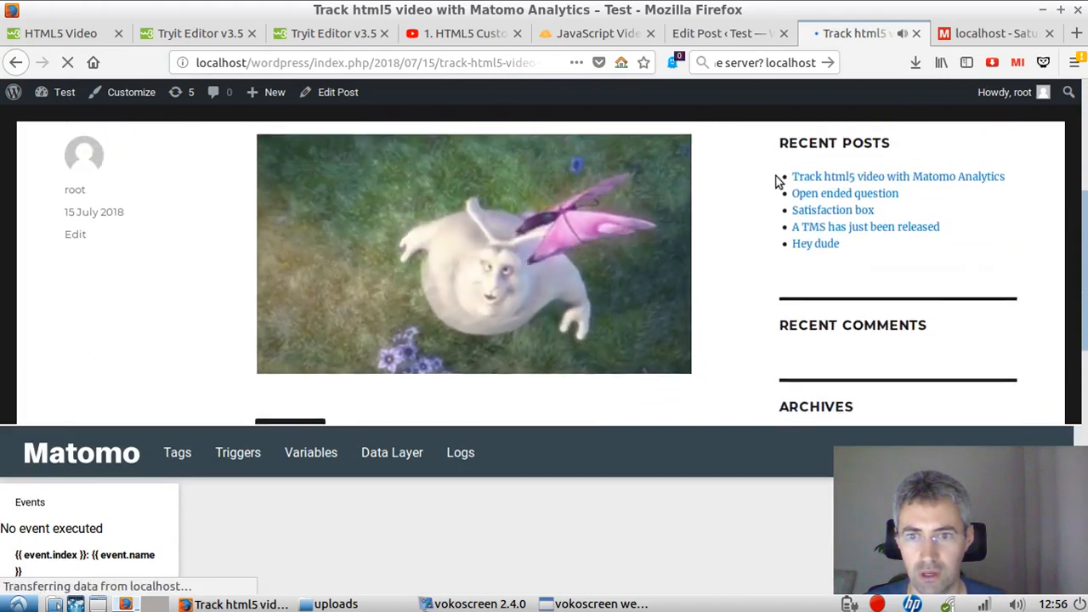
scroll(775, 183, up, 2)
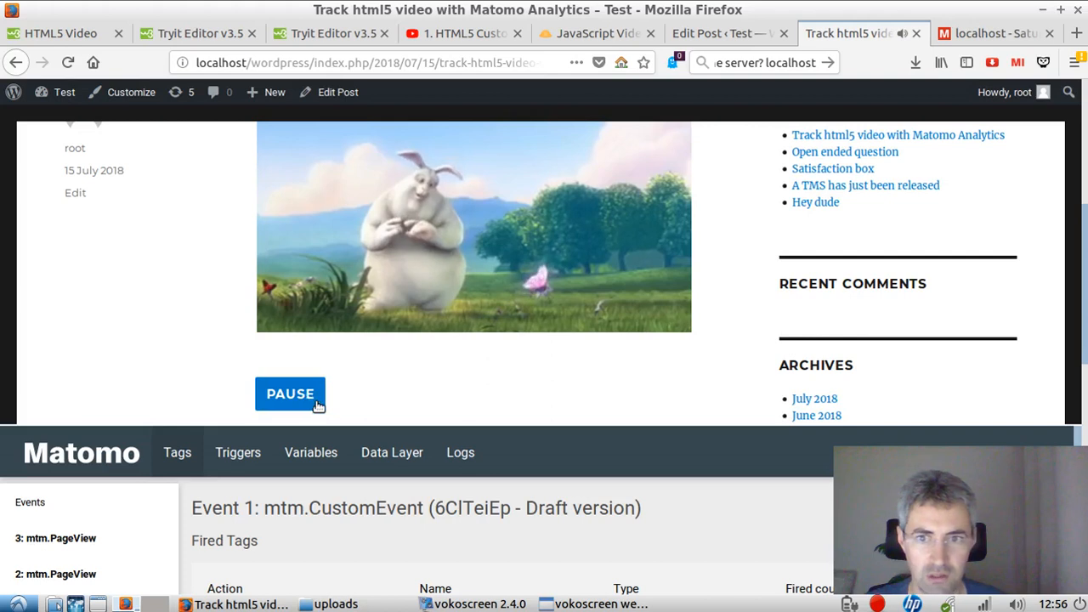
scroll(510, 381, up, 3)
scroll(581, 352, down, 4)
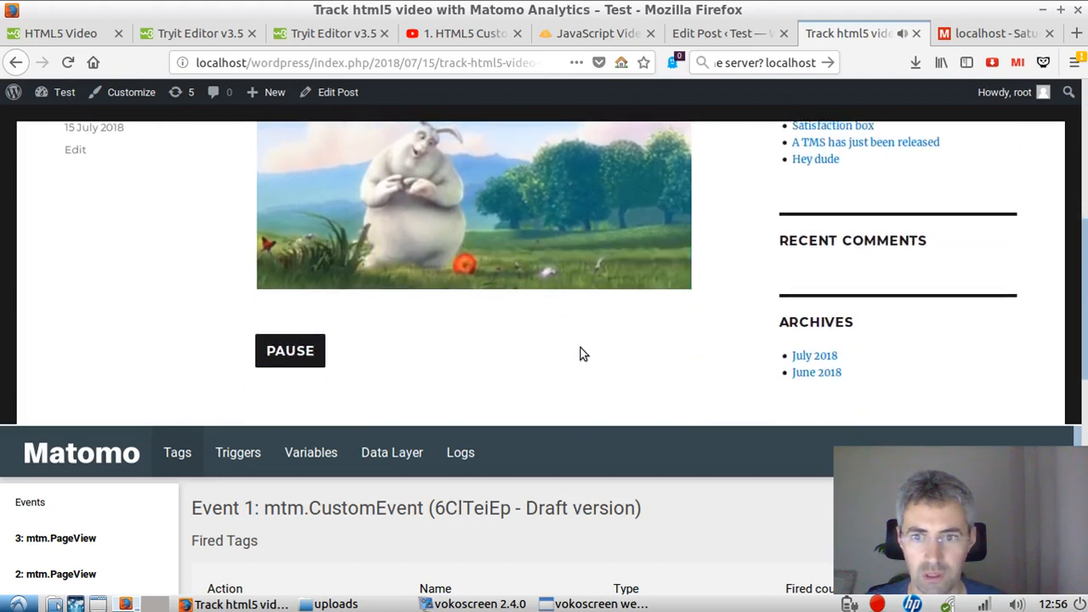
scroll(659, 361, up, 1)
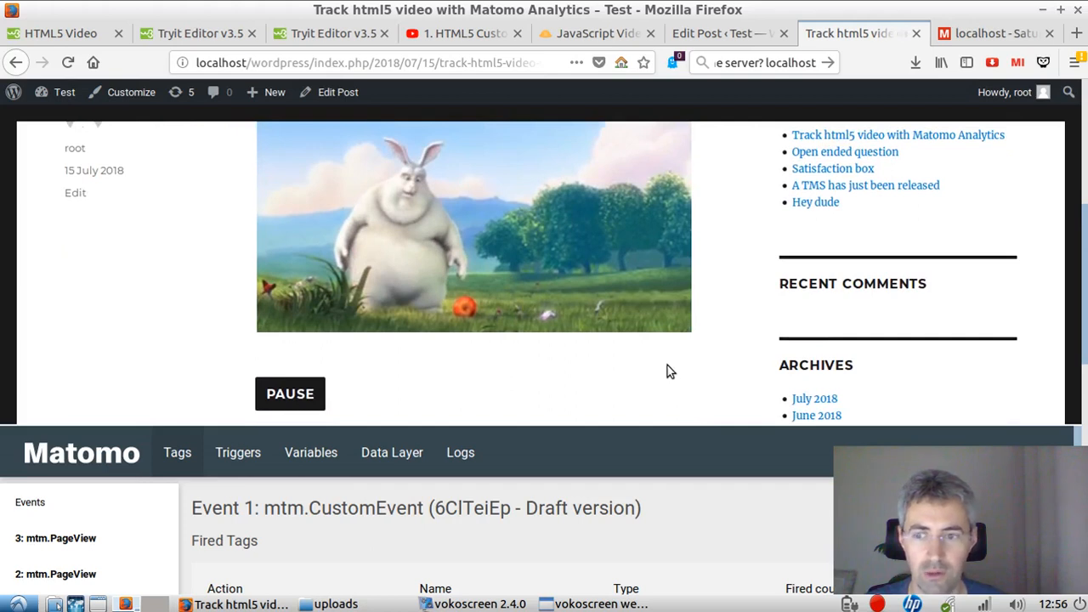
Step: In Matomo Tag Manager, create a new Custom HTML tag in the Beta container and name it "button script"
click(990, 33)
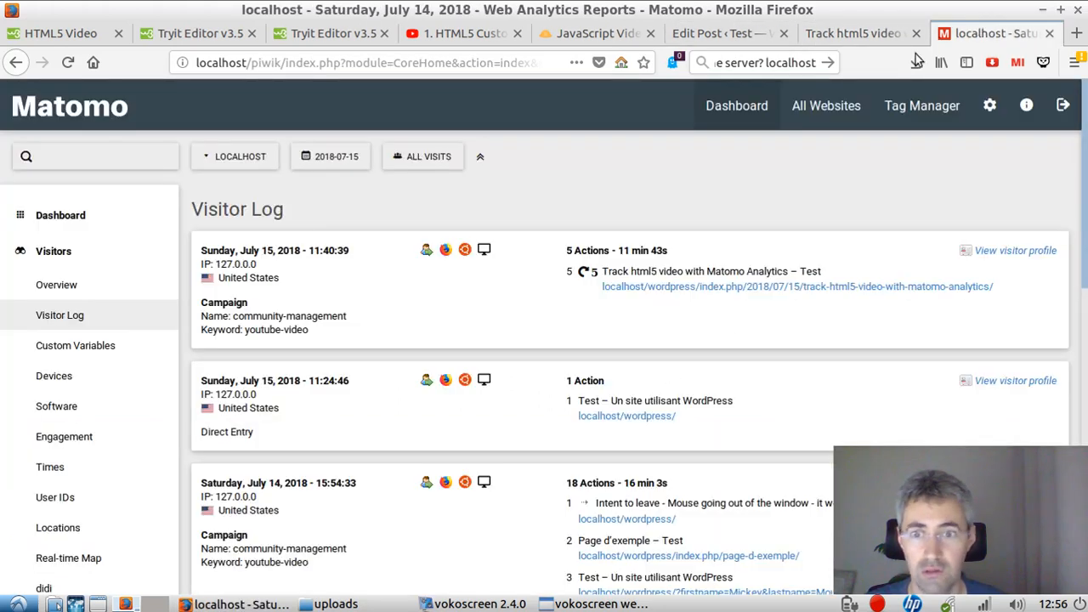
click(916, 97)
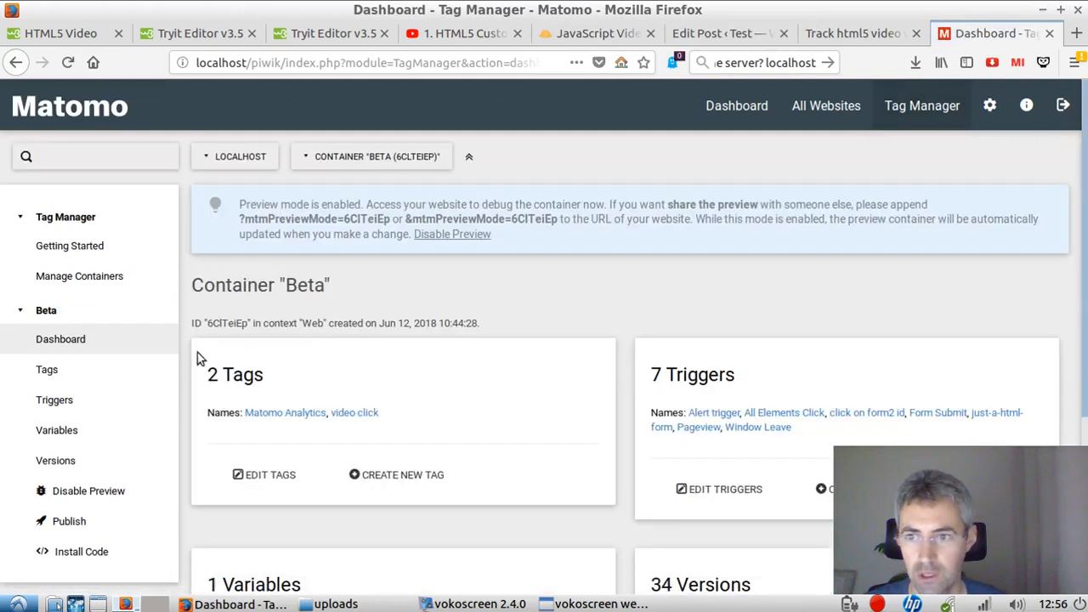
click(389, 478)
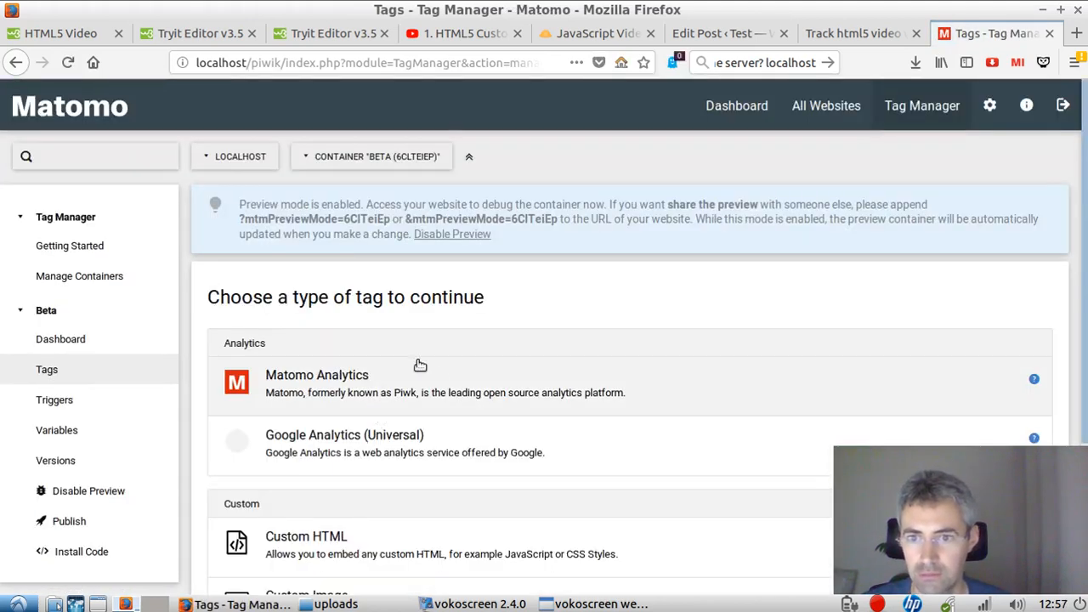
scroll(417, 364, down, 3)
click(437, 379)
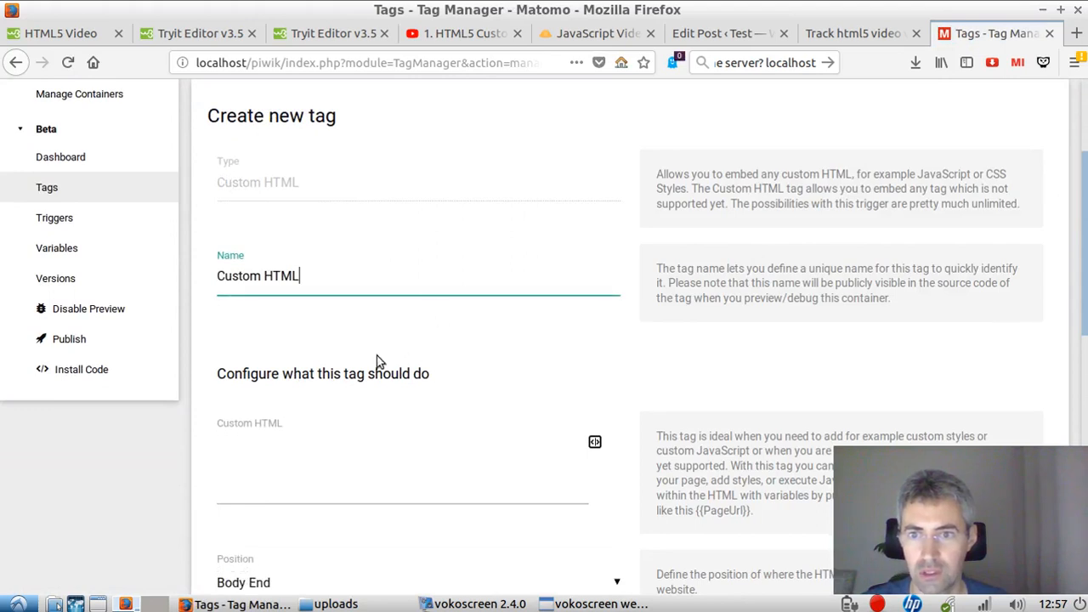
triple_click(332, 302)
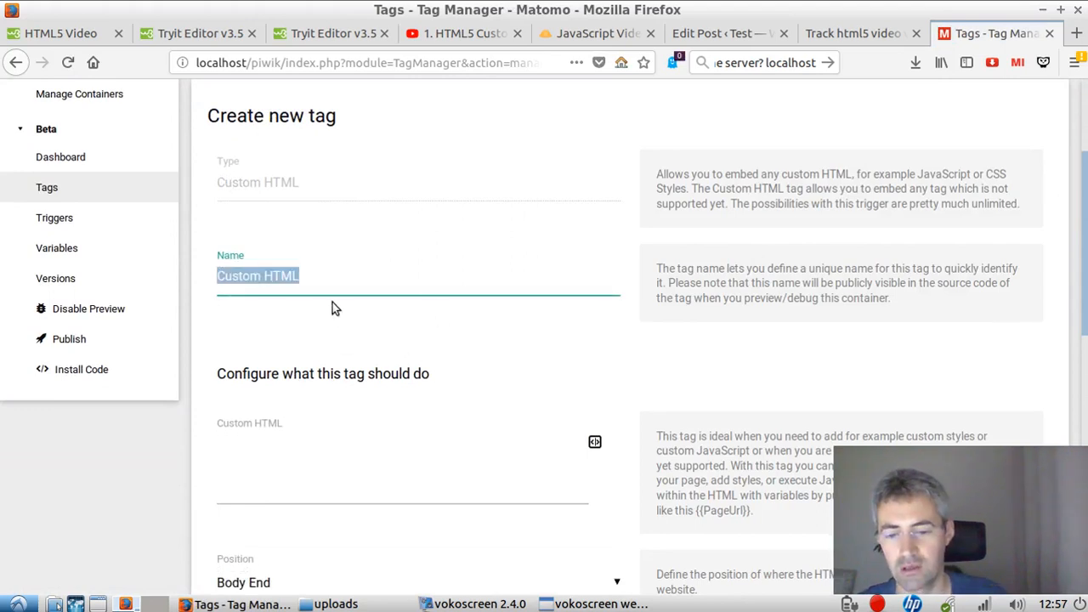
text(button script)
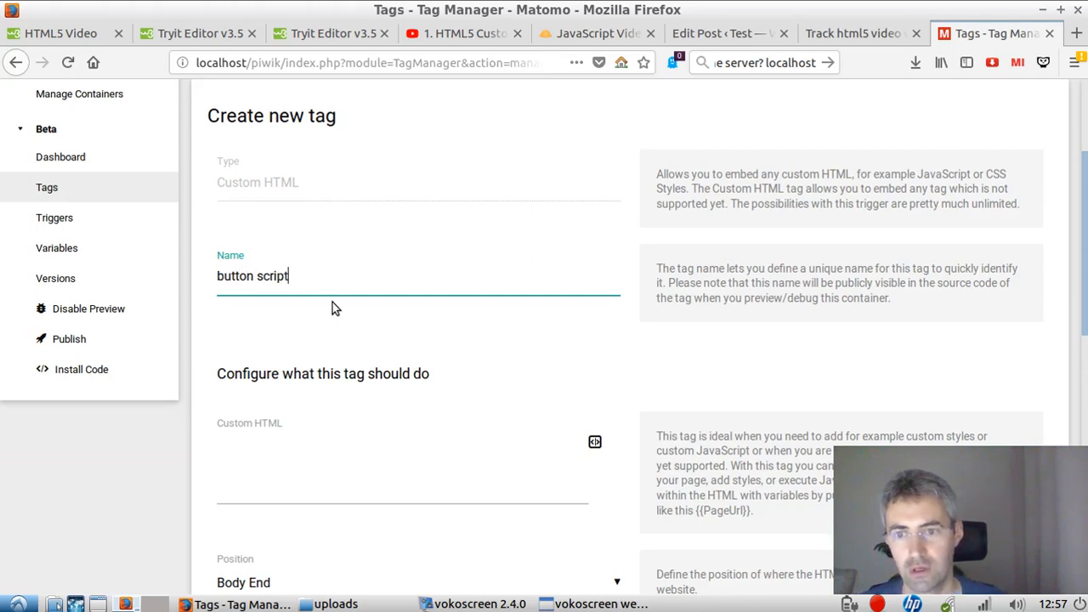
Step: Paste the playPause script into the tag's Custom HTML content
scroll(335, 323, down, 2)
click(357, 289)
key(ctrl+v)
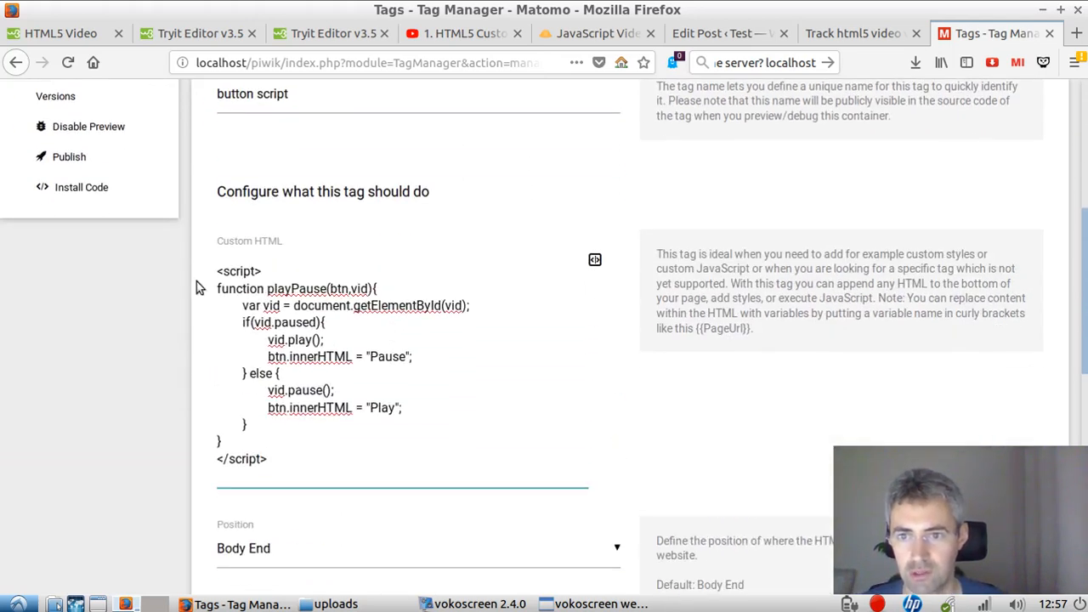
Step: Check where the developphp tutorial places its script, and set the tag's position to Head End
scroll(331, 432, down, 4)
click(440, 236)
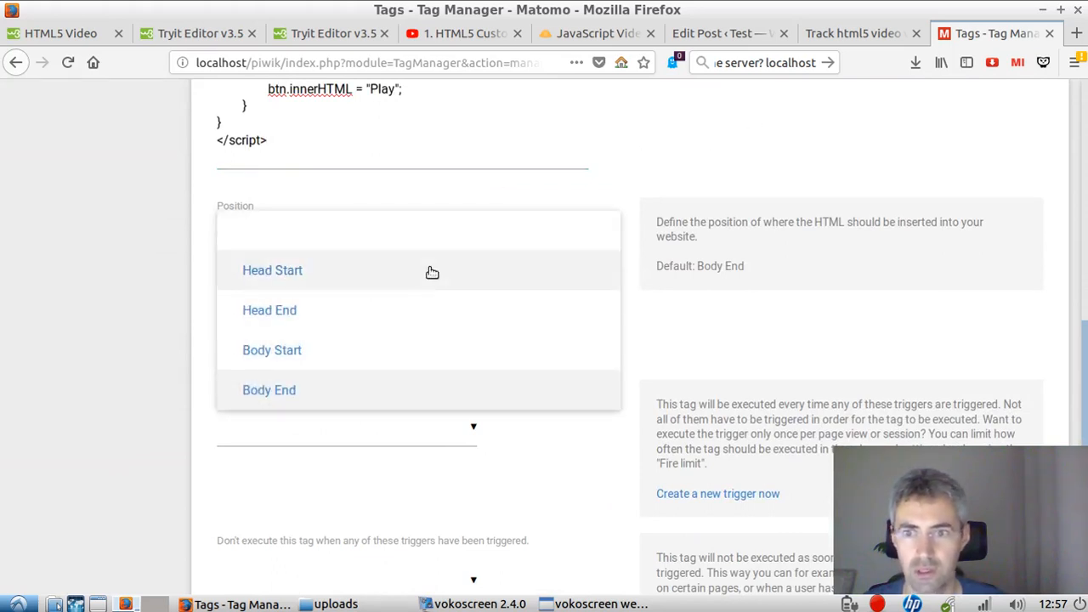
click(718, 35)
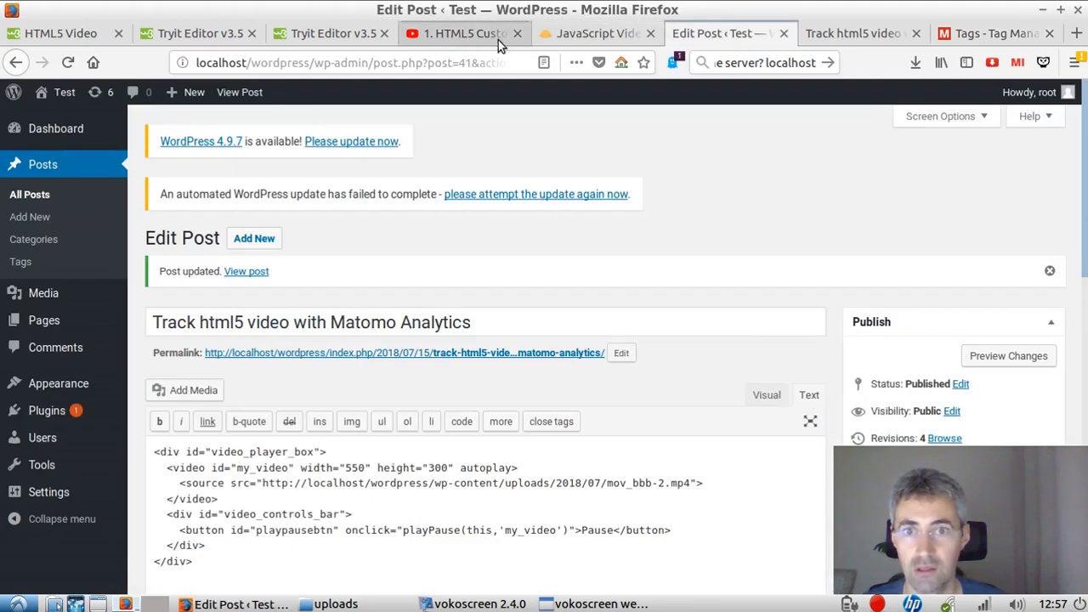
click(619, 35)
scroll(400, 340, up, 5)
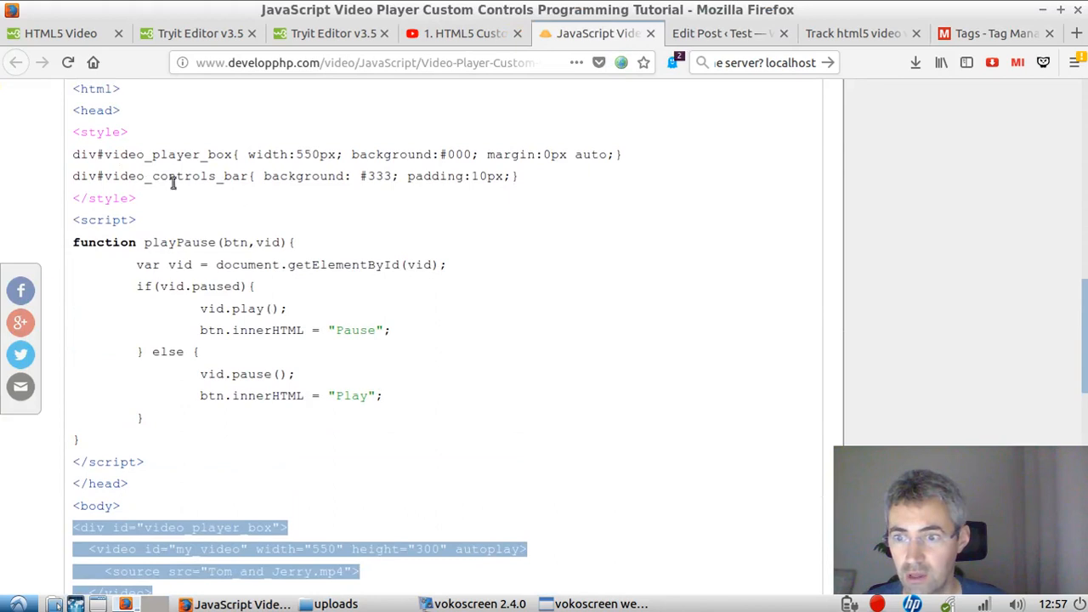
click(995, 33)
click(467, 229)
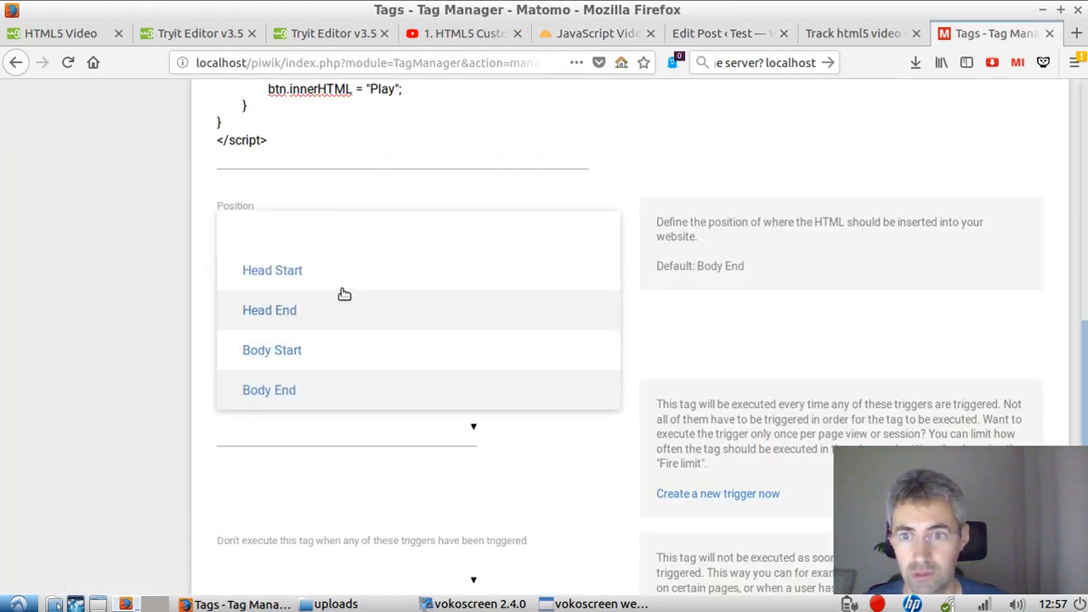
click(374, 302)
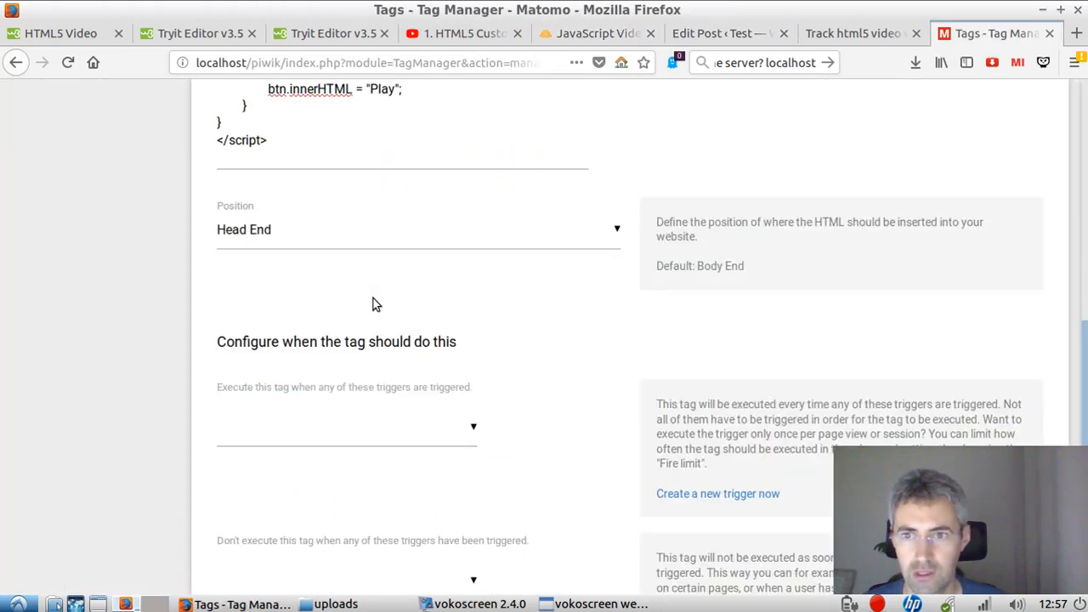
Step: Start a new trigger for the button script tag and copy the slug track-html5-video-with-matomo-analytics/ from the post's URL
scroll(718, 346, down, 3)
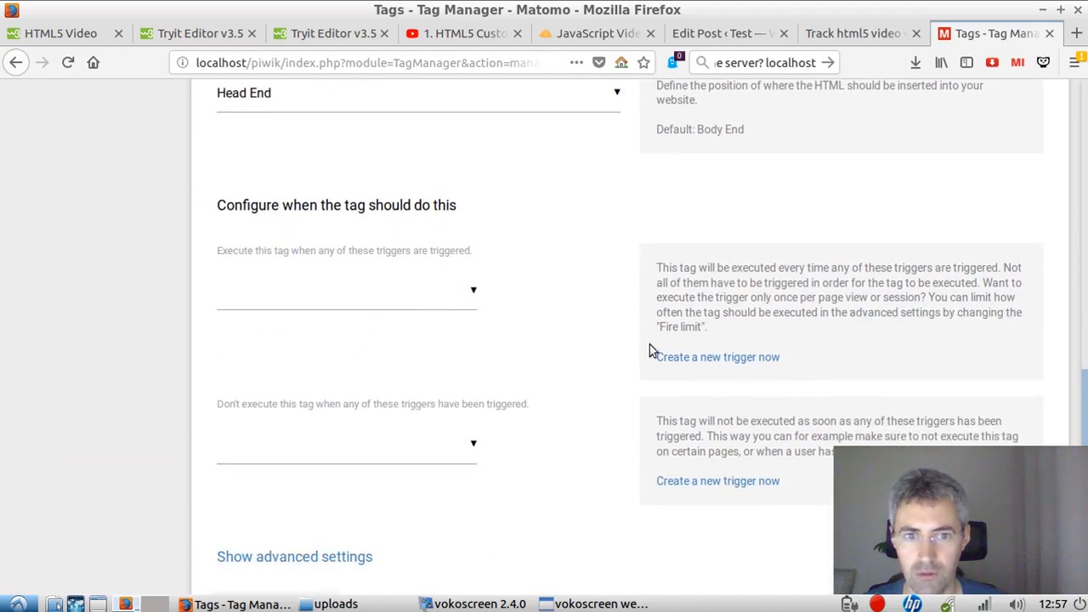
click(690, 357)
click(850, 33)
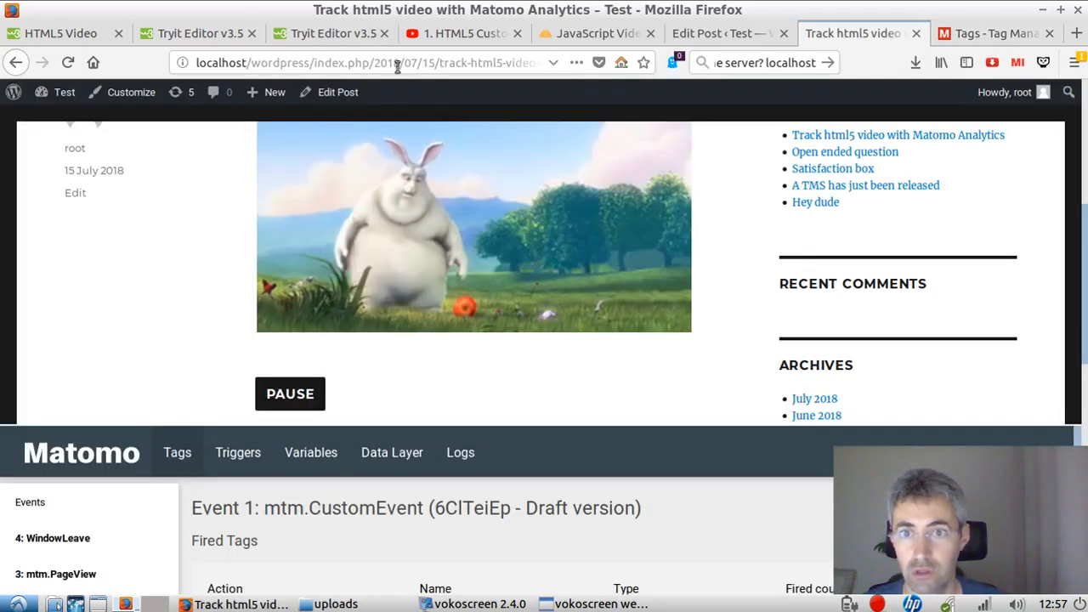
drag(437, 64, 601, 68)
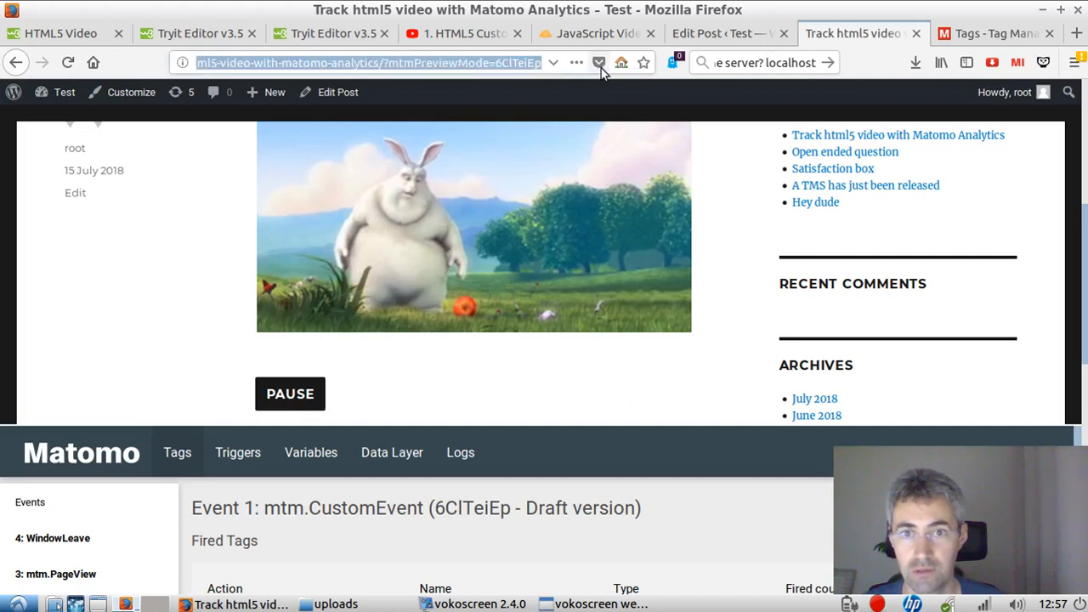
key(shift+Left)
key(shift+Left)
key(shift+Left)
key(shift+Left)
key(shift+Left)
key(shift+Left)
key(shift+Left)
key(shift+Left)
key(shift+Left)
key(shift+Left)
key(shift+Left)
key(shift+Left)
key(shift+Left)
key(shift+Left)
key(shift+Left)
key(shift+Left)
key(shift+Left)
key(shift+Left)
key(shift+Left)
key(shift+Left)
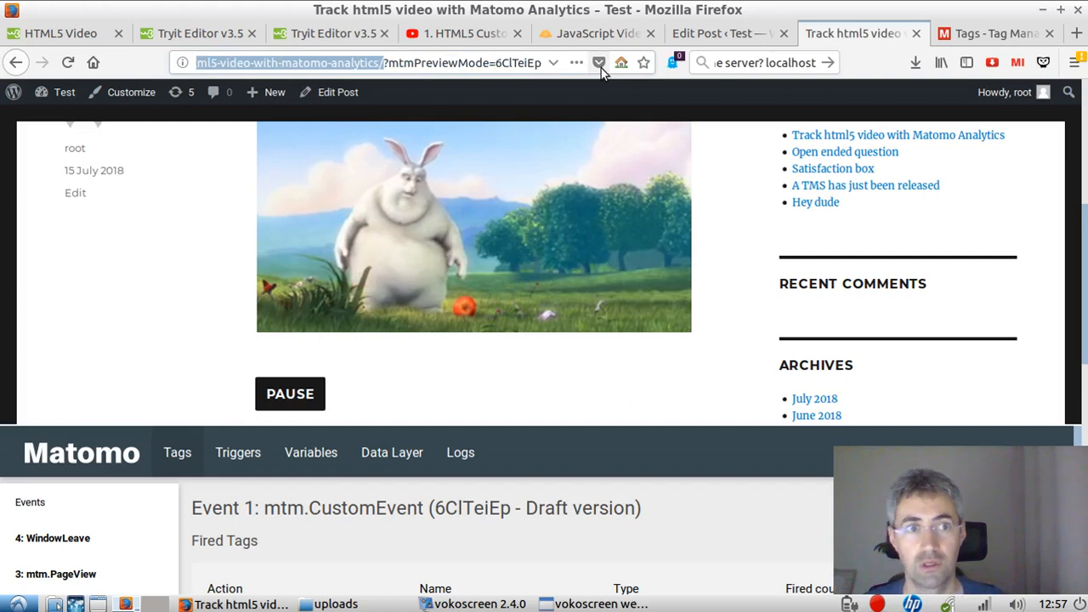
click(939, 34)
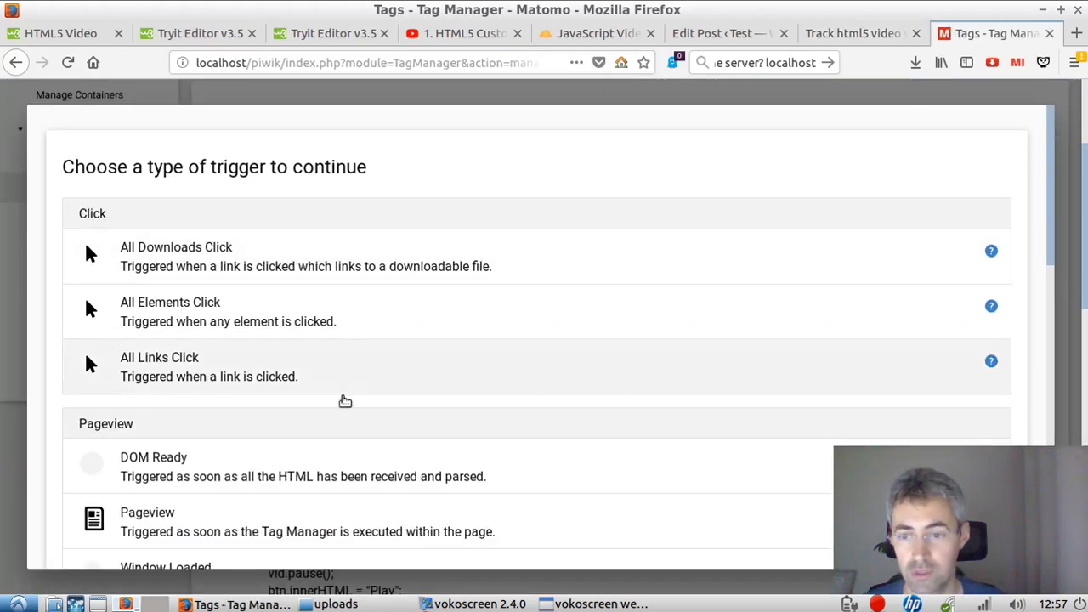
Step: Choose the Pageview trigger type and name the trigger track-html5-video-with-matomo-analytics/
scroll(345, 400, down, 4)
click(349, 329)
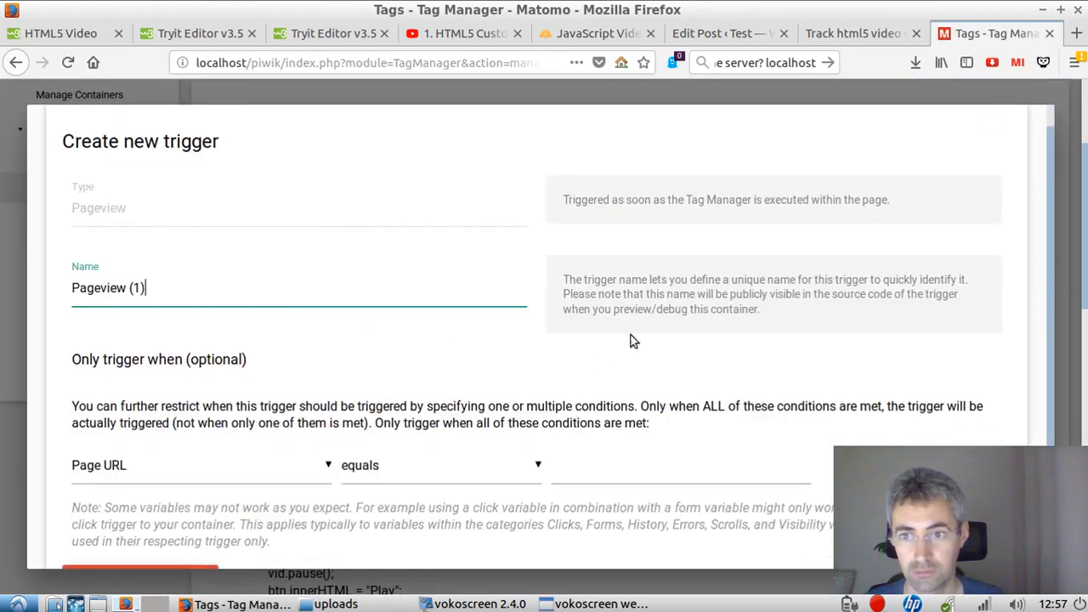
triple_click(262, 297)
text(track-html5-video-with-matomo-analytics/)
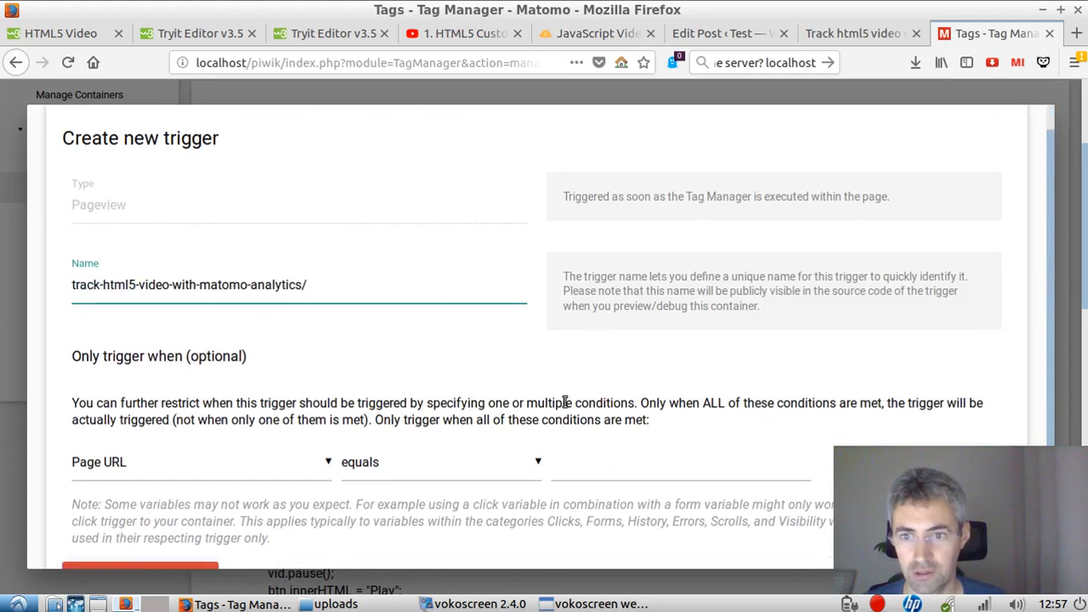
Step: Restrict the trigger to a Page URL that contains track-html5-video-with-matomo-analytics/ and create it
scroll(622, 338, down, 2)
click(487, 350)
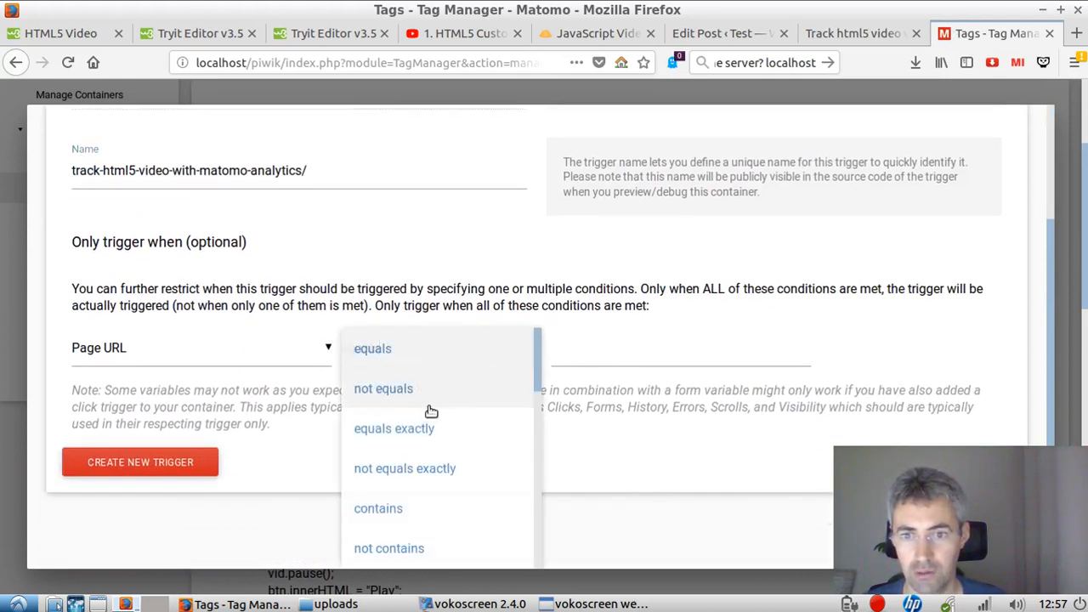
click(411, 513)
click(583, 349)
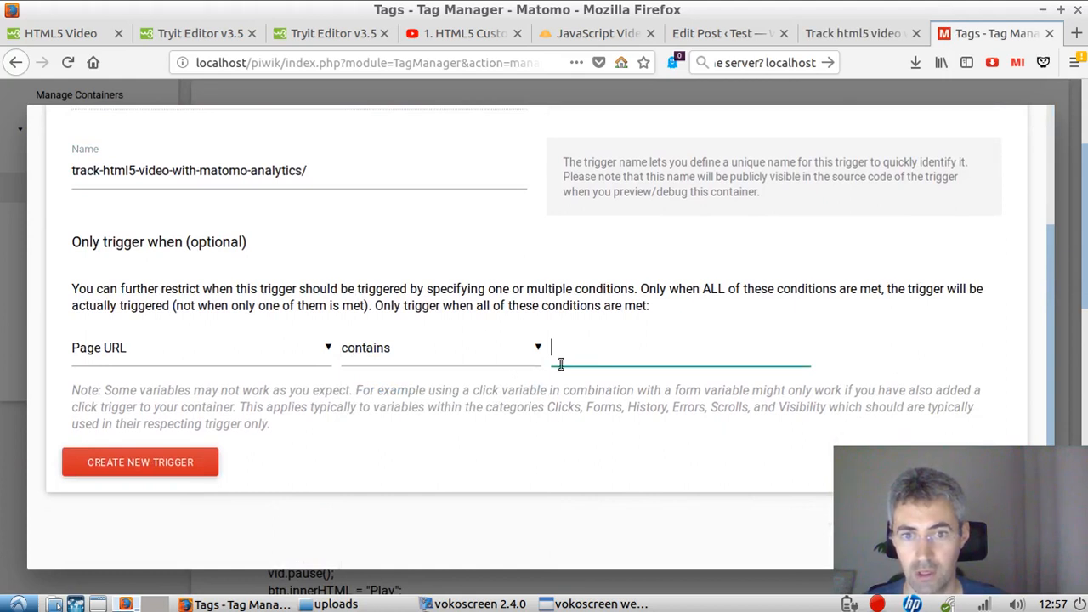
text(track-html5-video-with-matomo-analytics/)
click(208, 530)
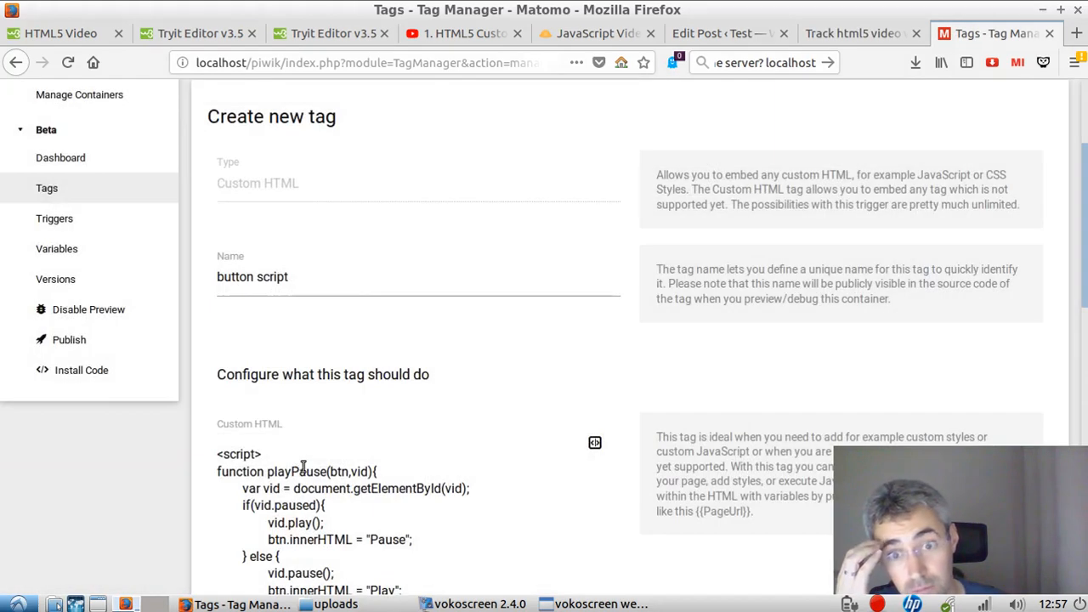
Step: Create the button script tag with the new pageview trigger assigned
scroll(527, 416, down, 3)
scroll(540, 423, down, 6)
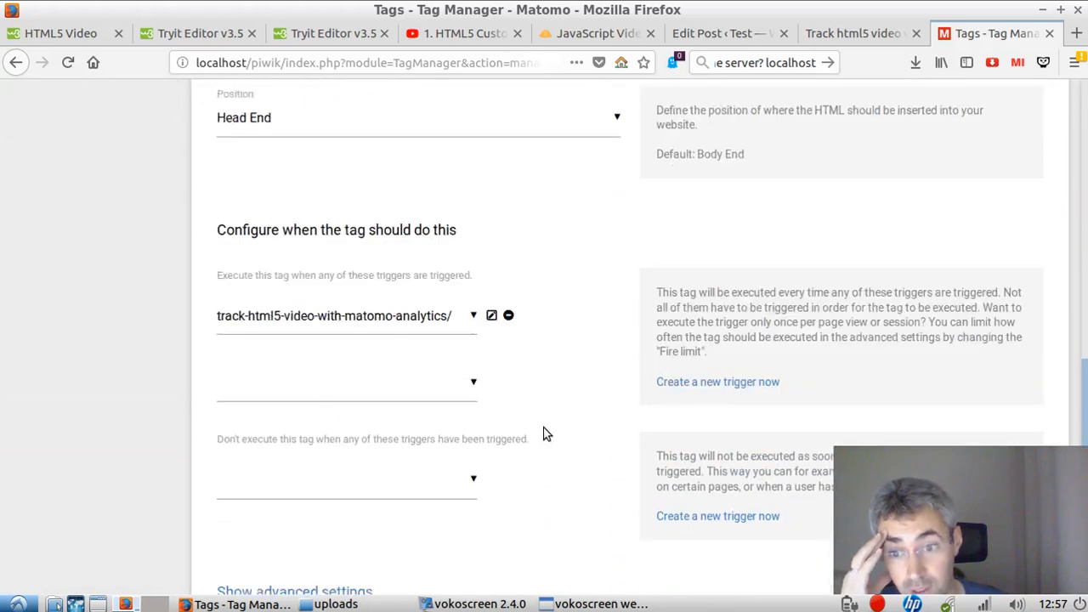
click(297, 531)
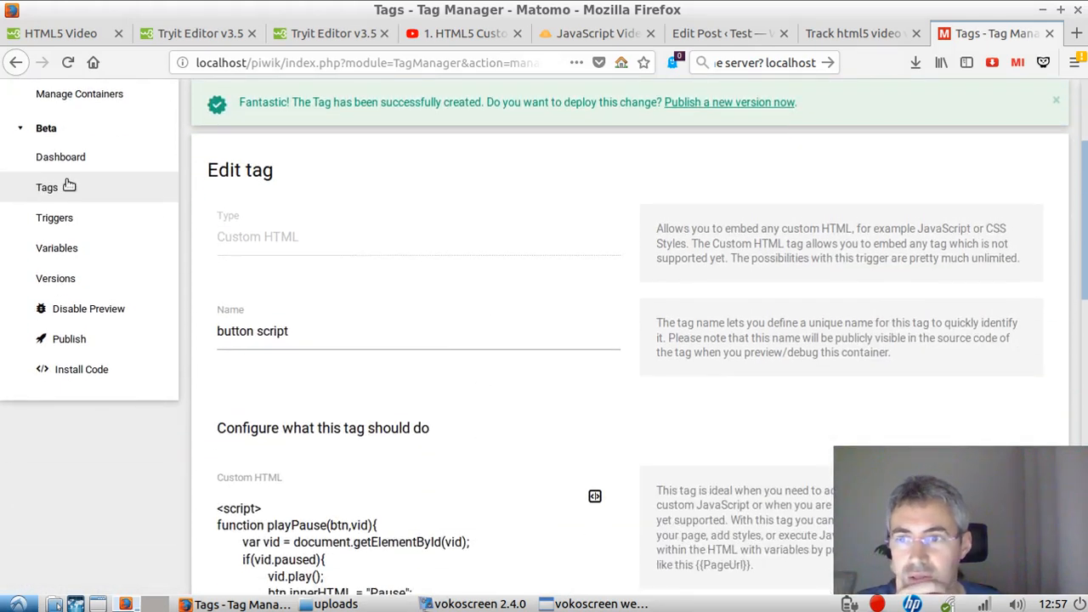
Step: Return to the Beta container's tag list and open the video click tag for editing
click(70, 185)
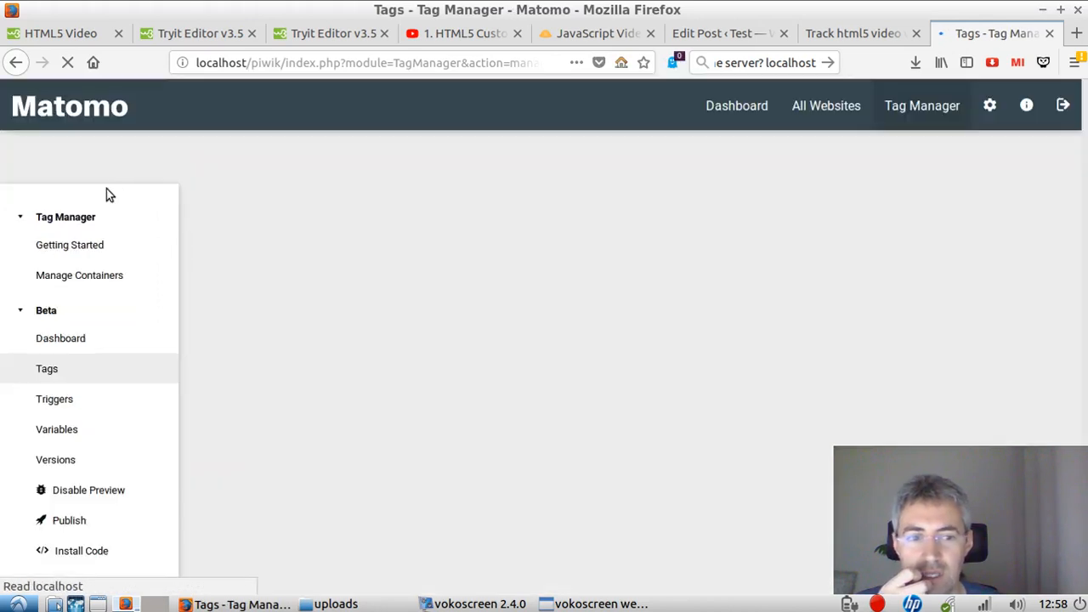
scroll(340, 340, down, 4)
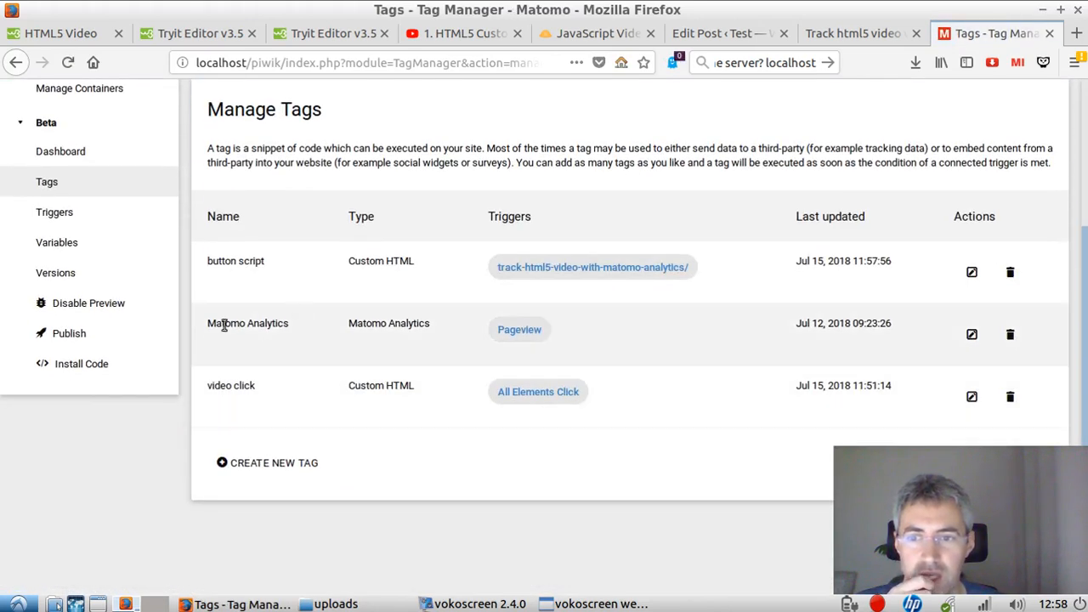
click(967, 399)
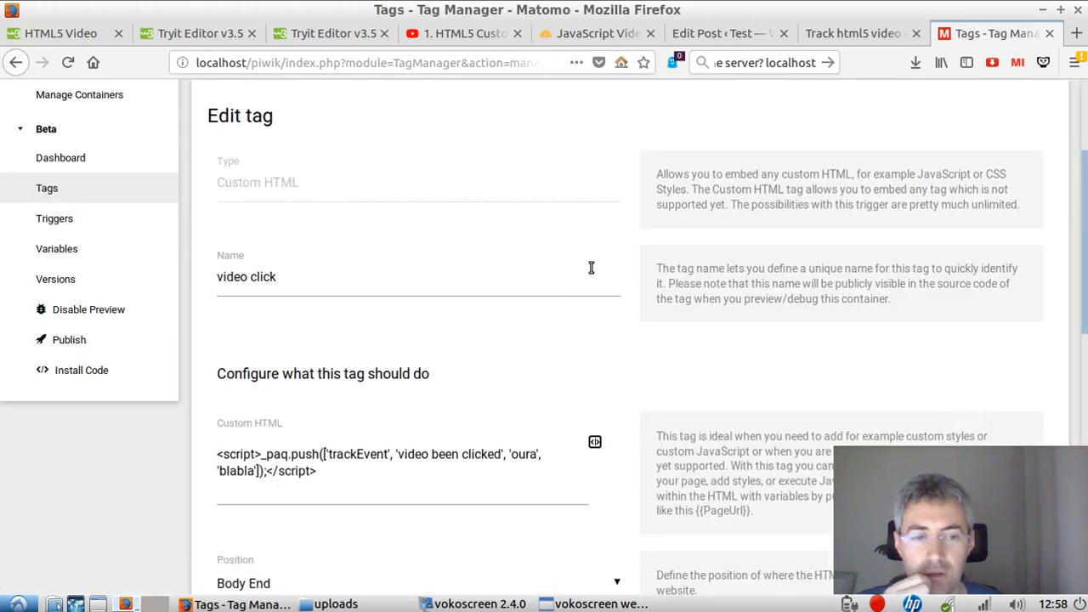
Step: Inspect the Pause button on the published video post and copy its id, playpausebtn, from the HTML
click(807, 37)
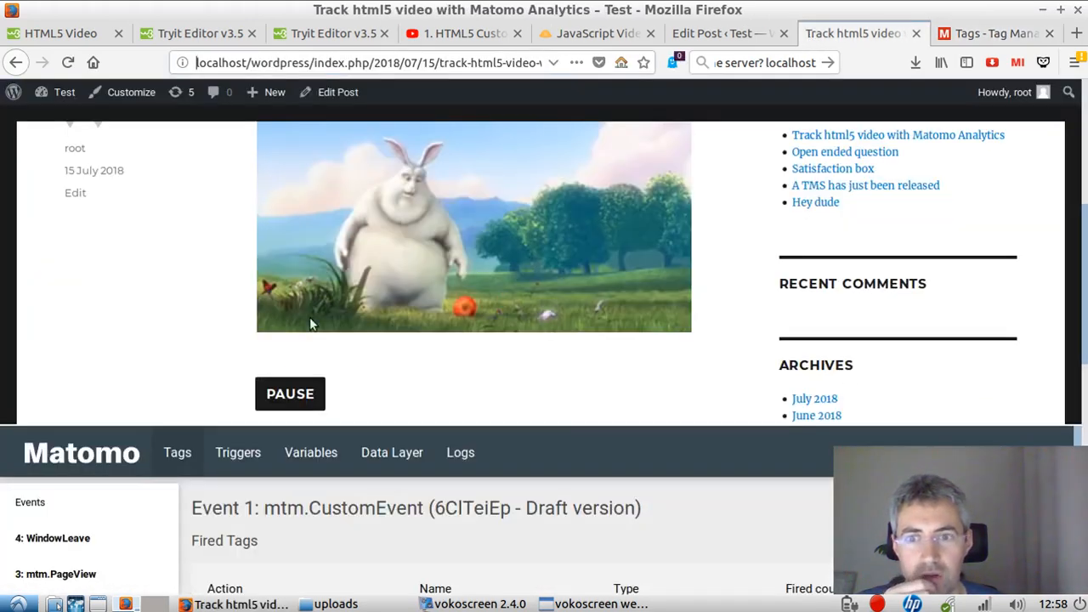
scroll(297, 353, down, 3)
scroll(294, 238, up, 1)
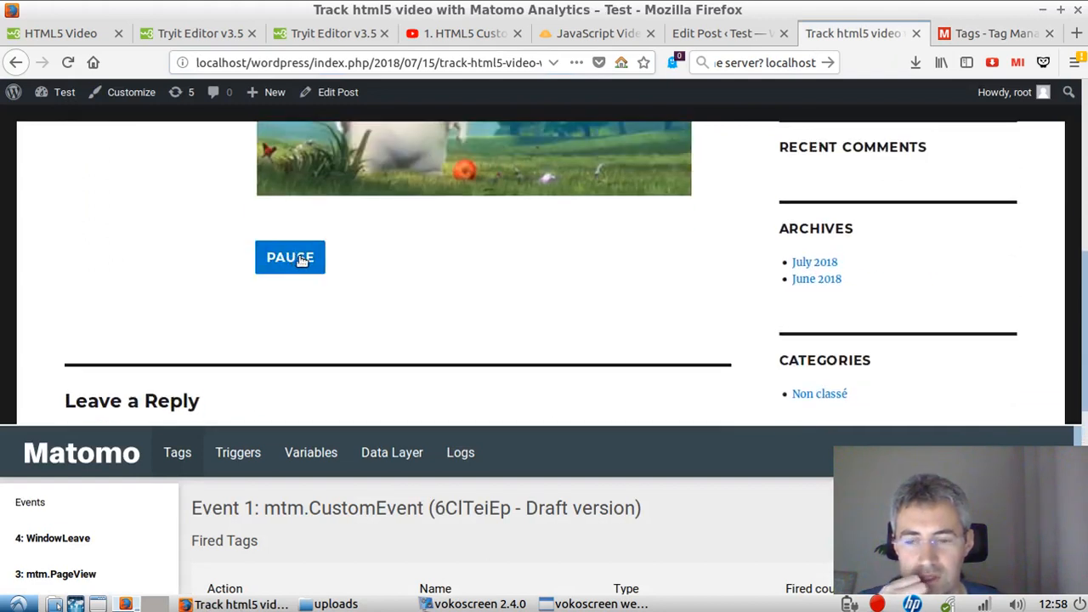
right_click(299, 260)
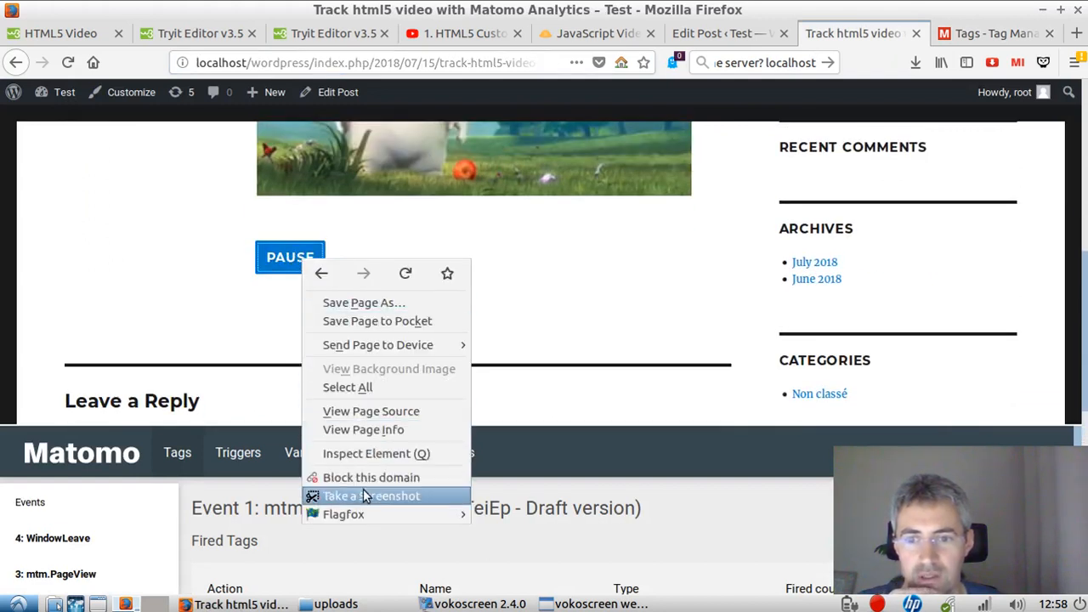
click(368, 454)
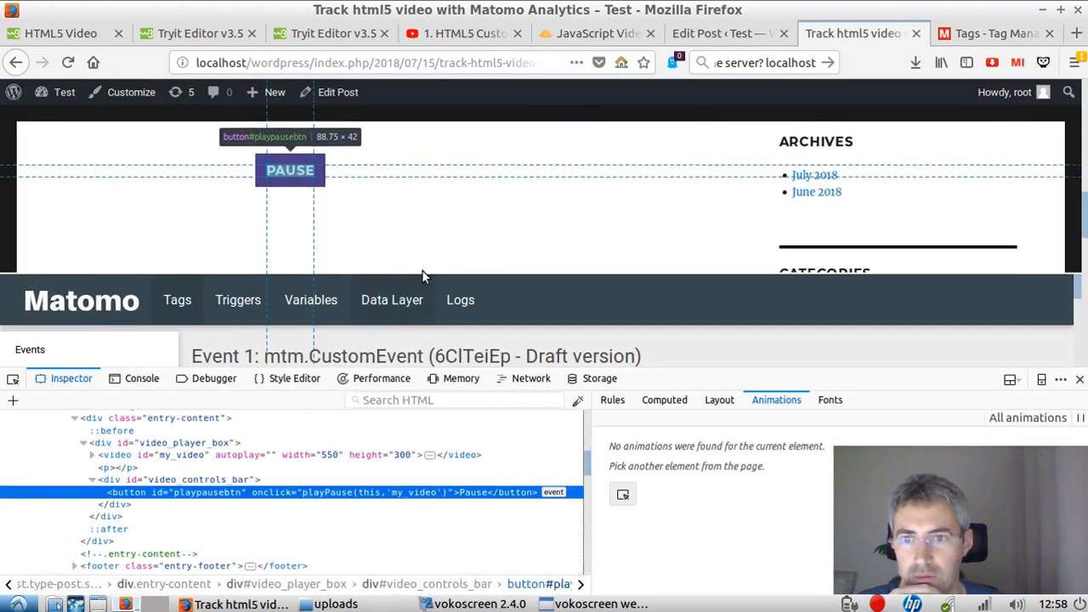
double_click(201, 494)
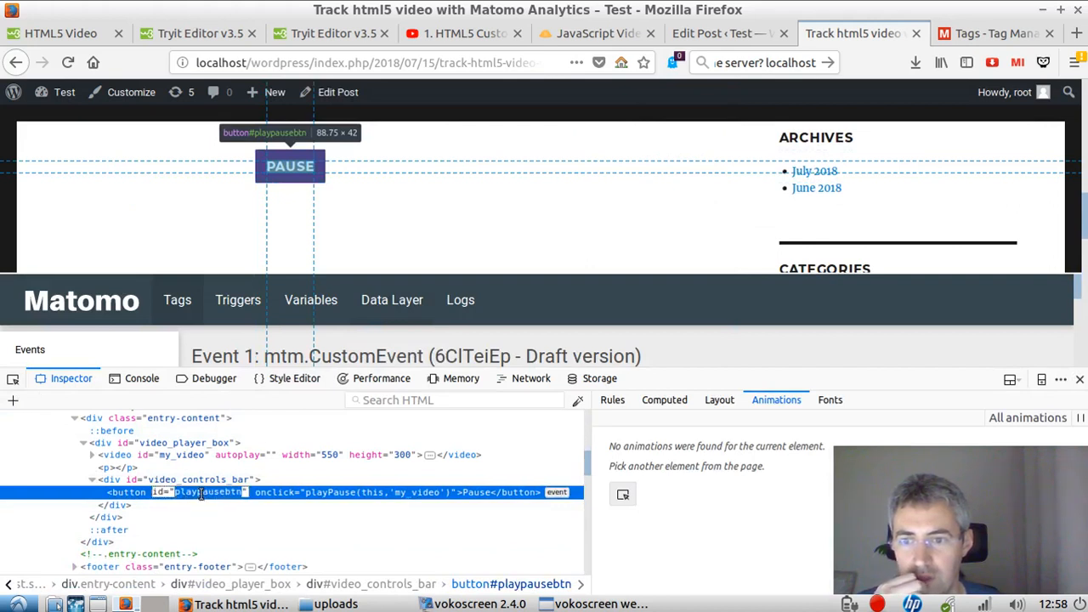
click(184, 492)
mouse_move(186, 484)
mouse_down()
mouse_move(232, 490)
mouse_move(177, 487)
mouse_up()
click(242, 492)
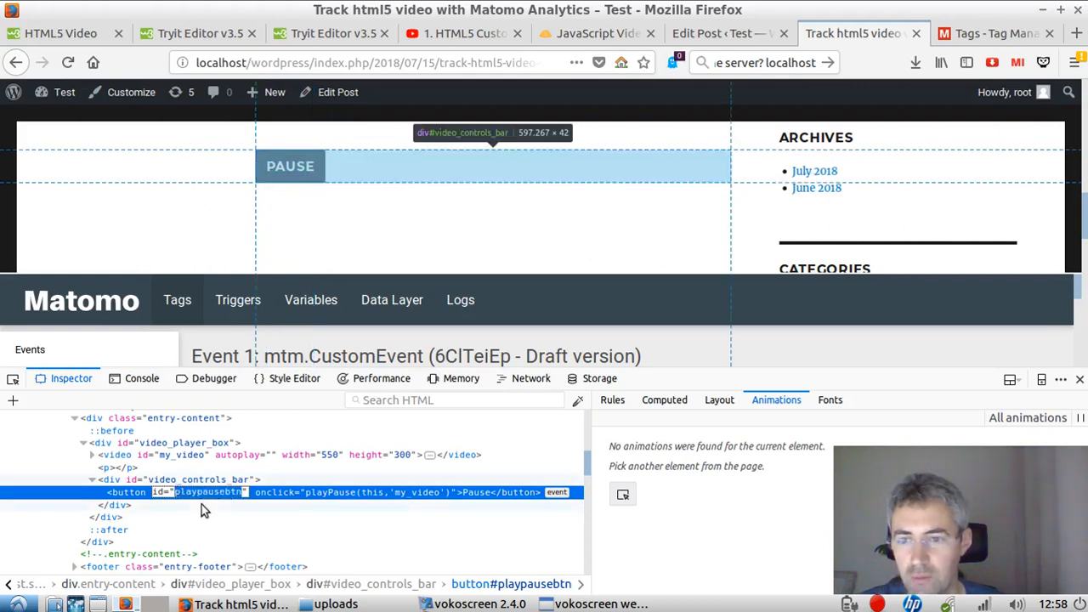
Step: Rename the video click tag in Matomo Tag Manager as "button interaction video"
click(953, 39)
drag(315, 376, 195, 366)
text(button interaction video)
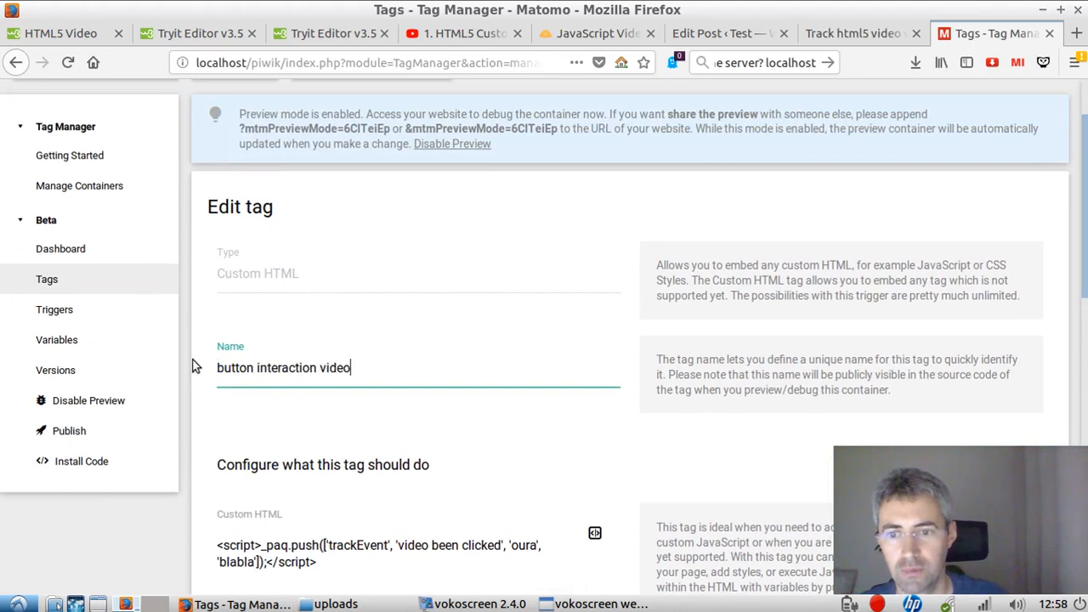
Step: Open the tag's All Elements Click trigger for editing and rename it "Click pause play button"
scroll(536, 461, down, 3)
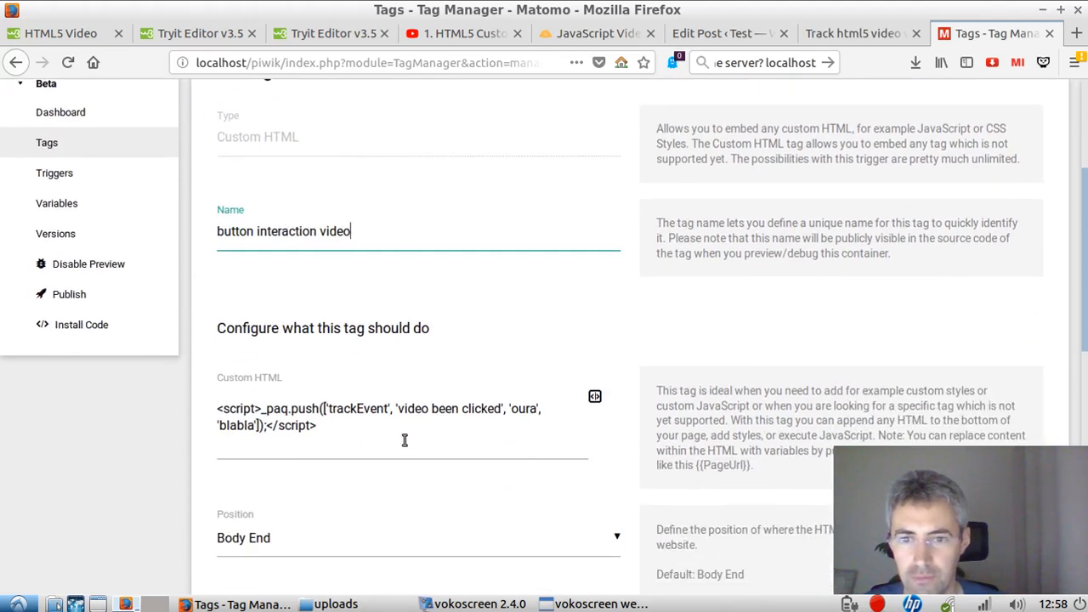
scroll(435, 452, down, 8)
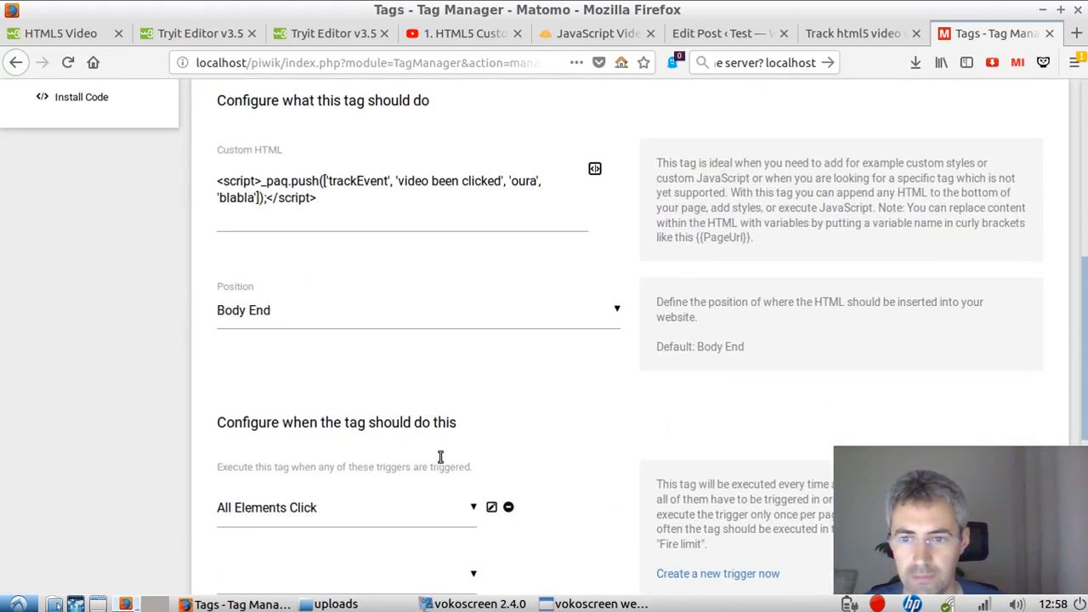
scroll(436, 459, up, 3)
scroll(459, 450, down, 1)
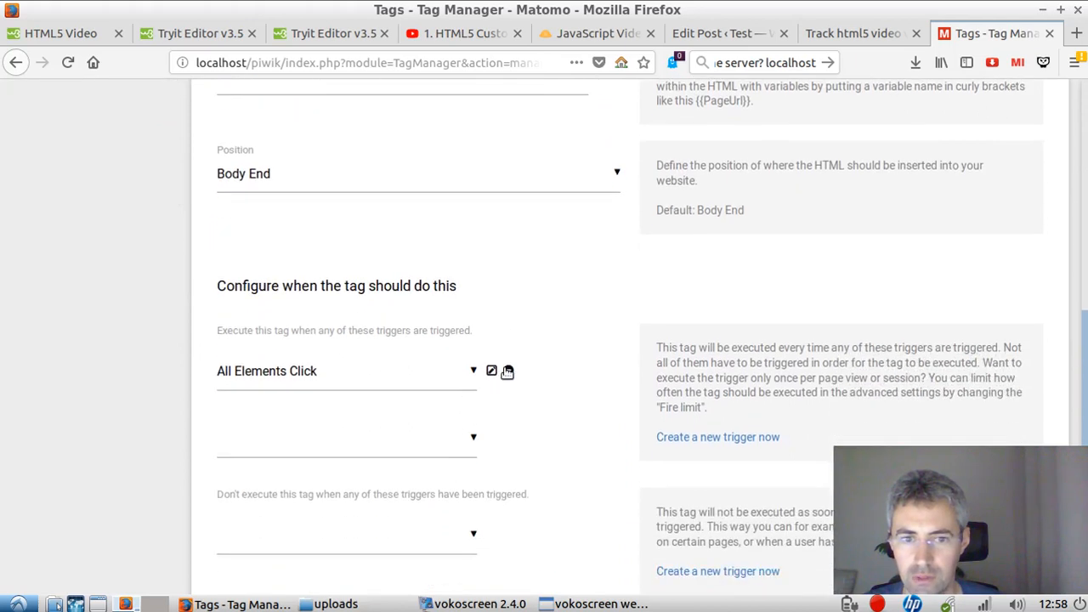
click(491, 369)
scroll(383, 420, down, 4)
scroll(255, 311, up, 4)
click(192, 330)
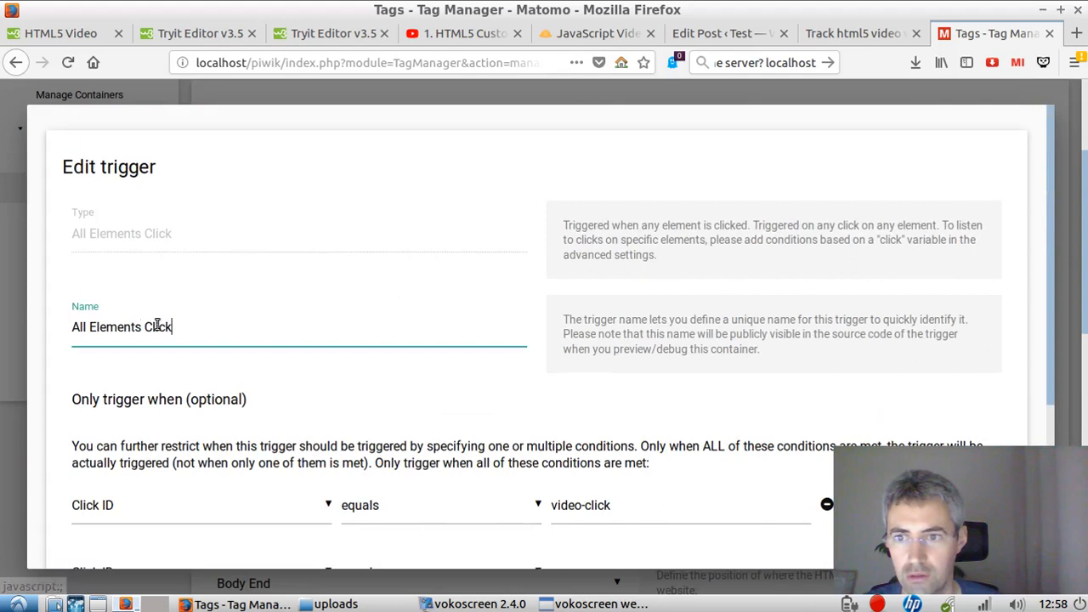
drag(141, 327, 58, 324)
key(BackSpace)
key(Delete)
text(pause b)
key(BackSpace)
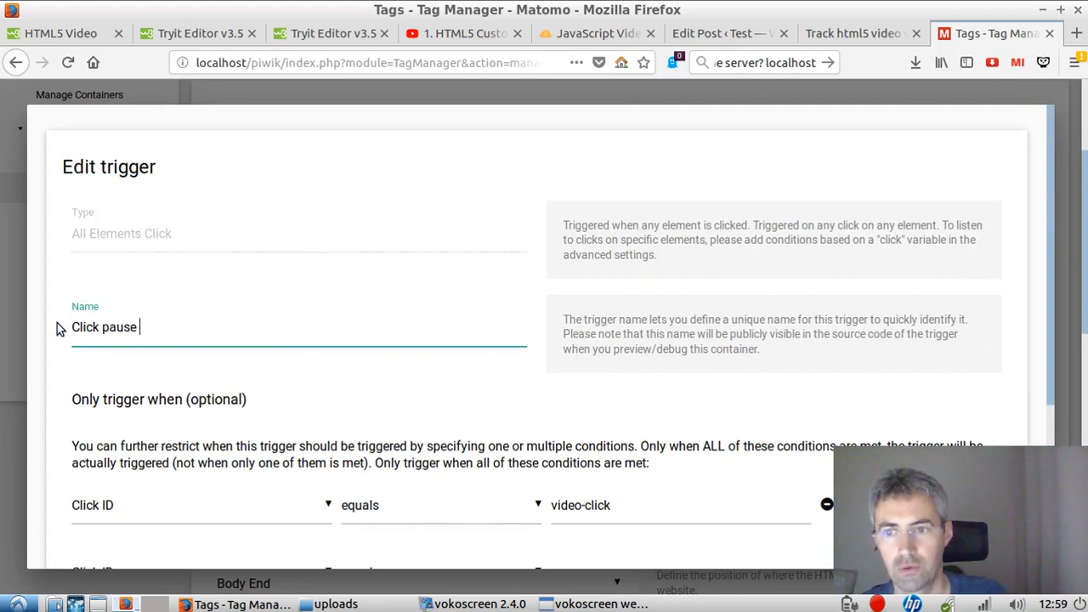
text(play button)
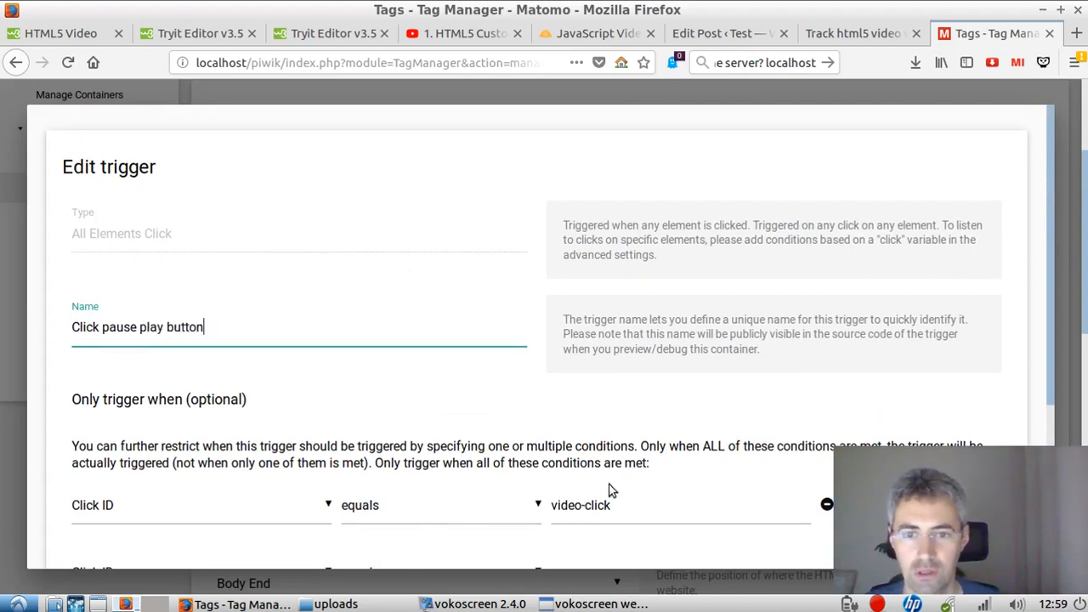
Step: Set the trigger's Click ID equals condition to playpausebtn and update the trigger
triple_click(597, 504)
scroll(476, 490, down, 5)
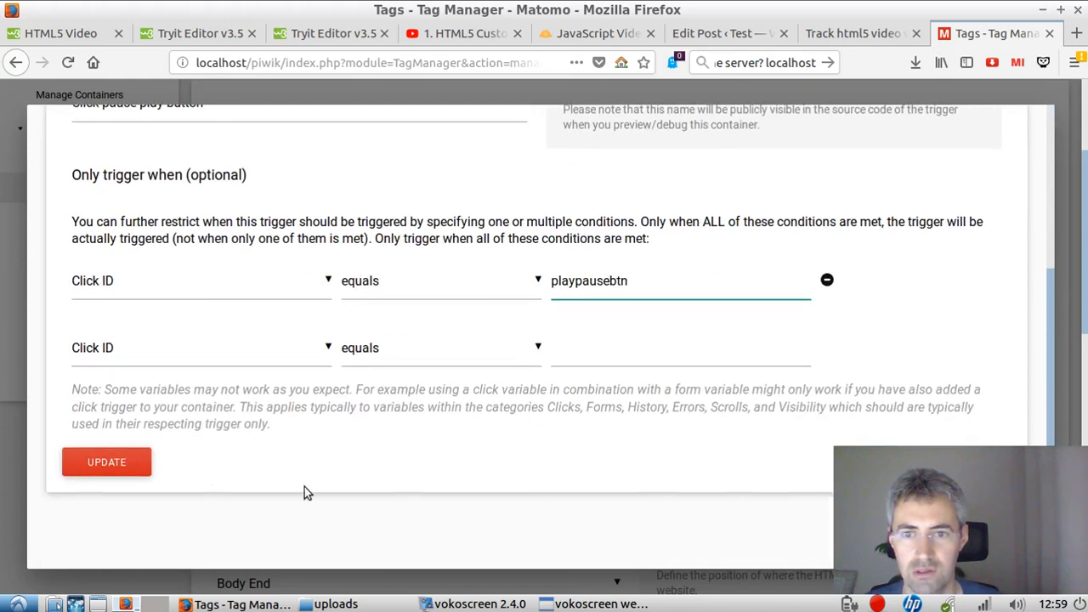
click(93, 462)
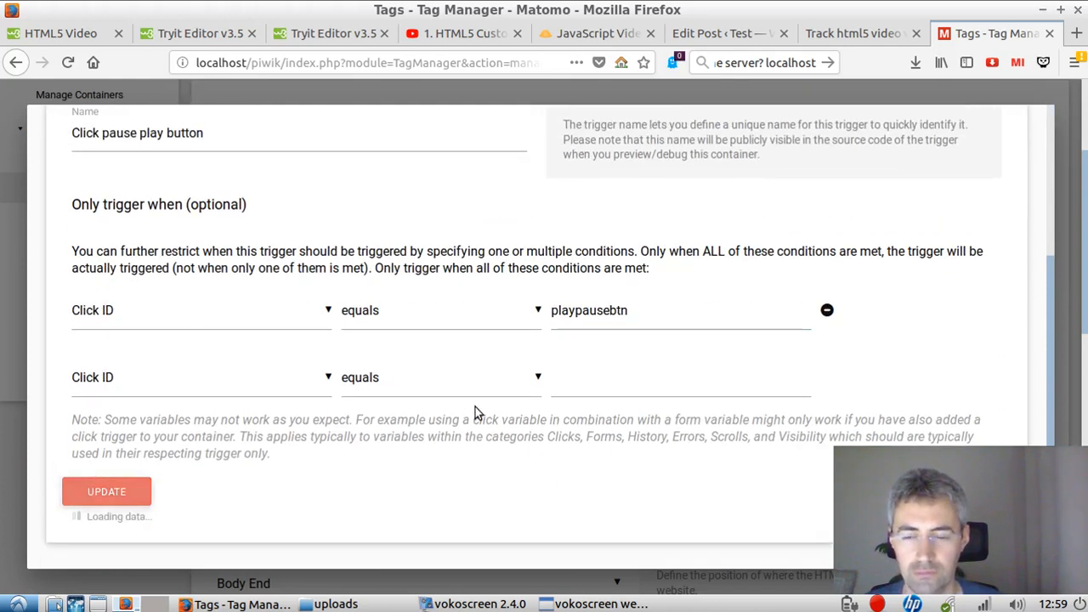
Step: Save the changes to the button interaction video tag
scroll(674, 423, down, 3)
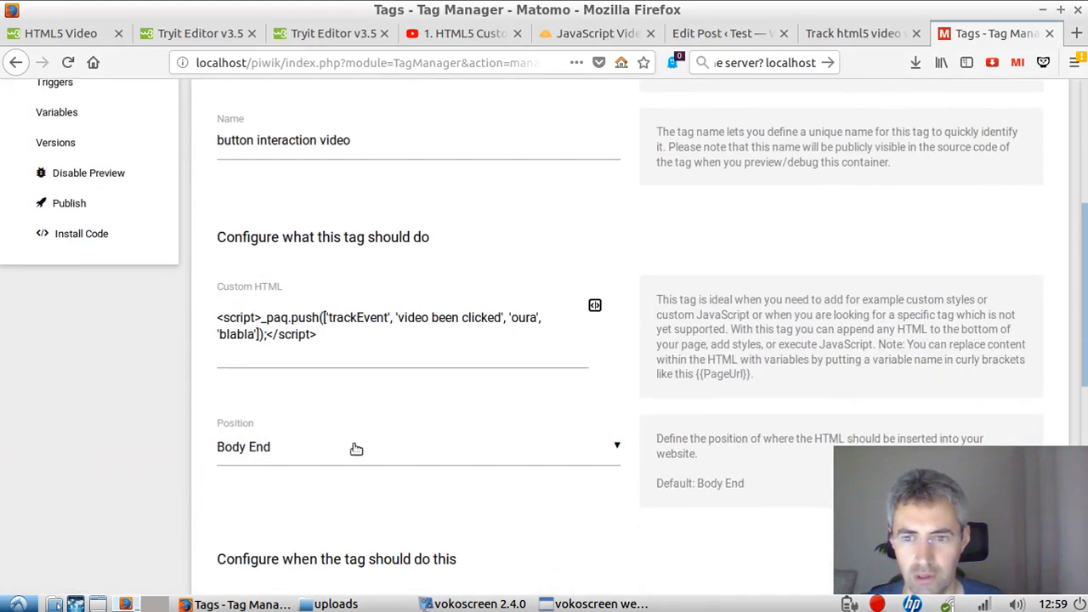
scroll(498, 476, down, 10)
click(266, 440)
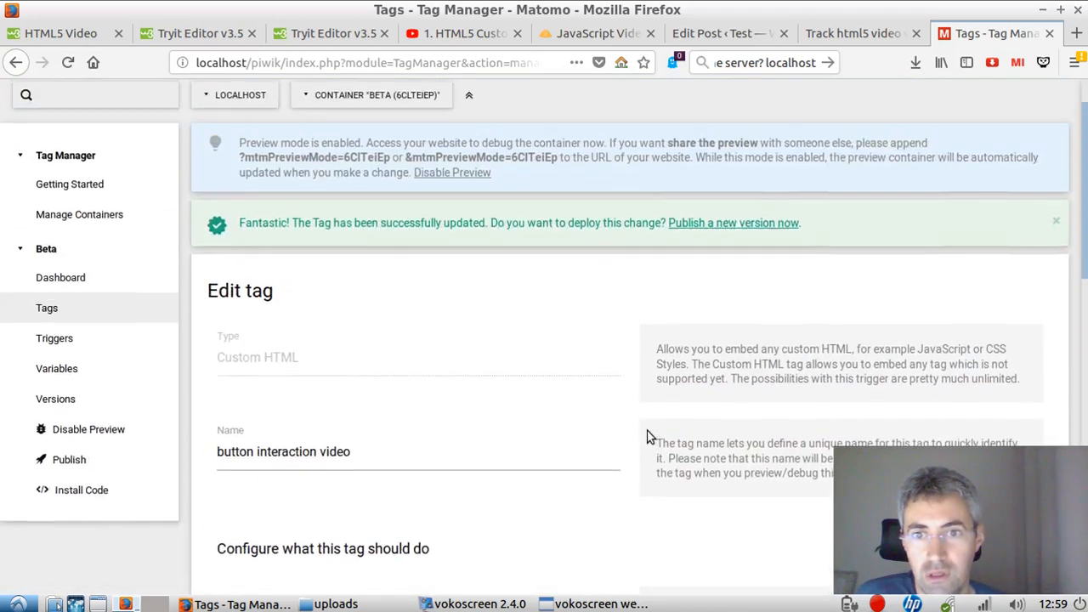
Step: Create and publish a new container version named "new video test"
scroll(646, 425, up, 2)
click(740, 286)
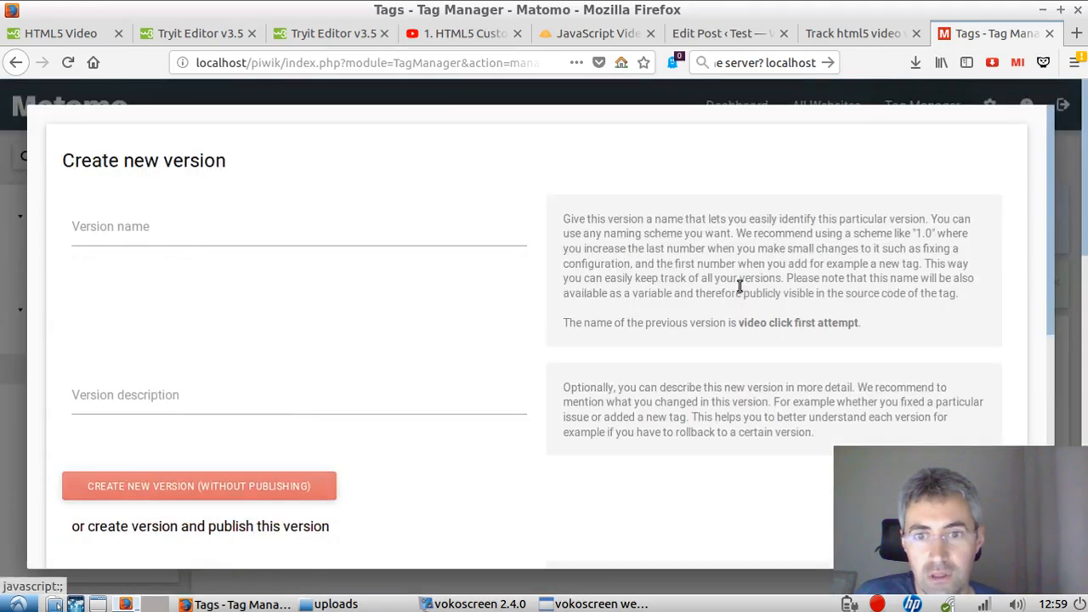
click(251, 229)
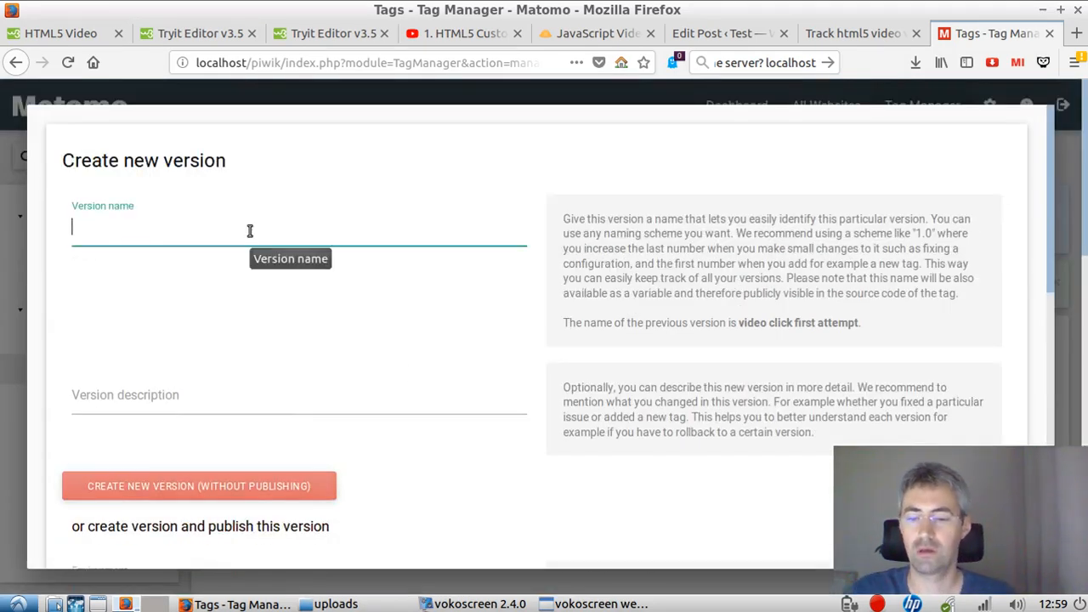
text(new)
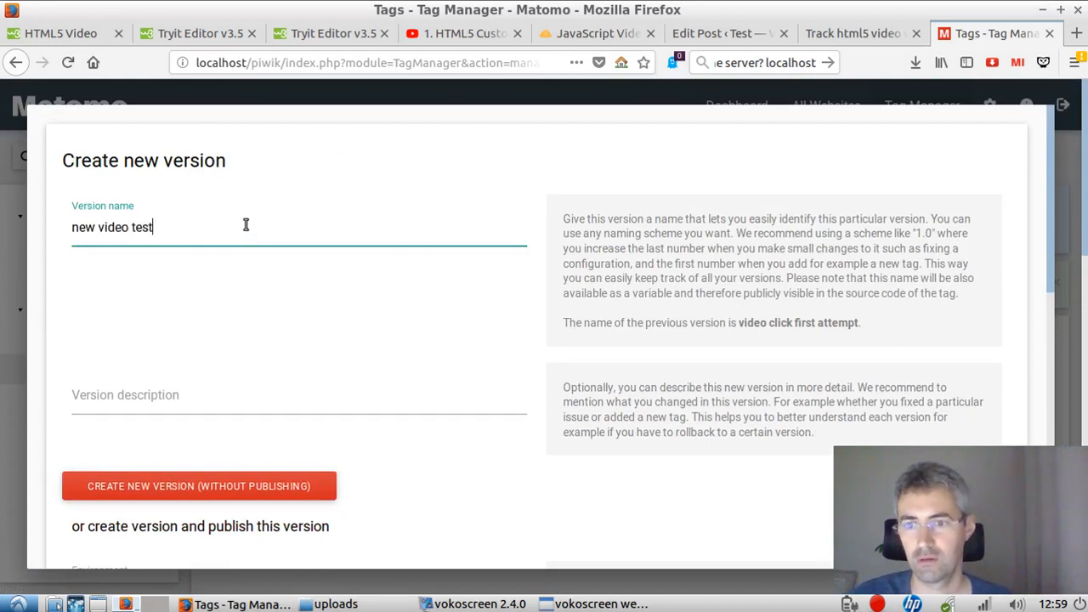
text(video test)
scroll(245, 224, down, 5)
click(231, 313)
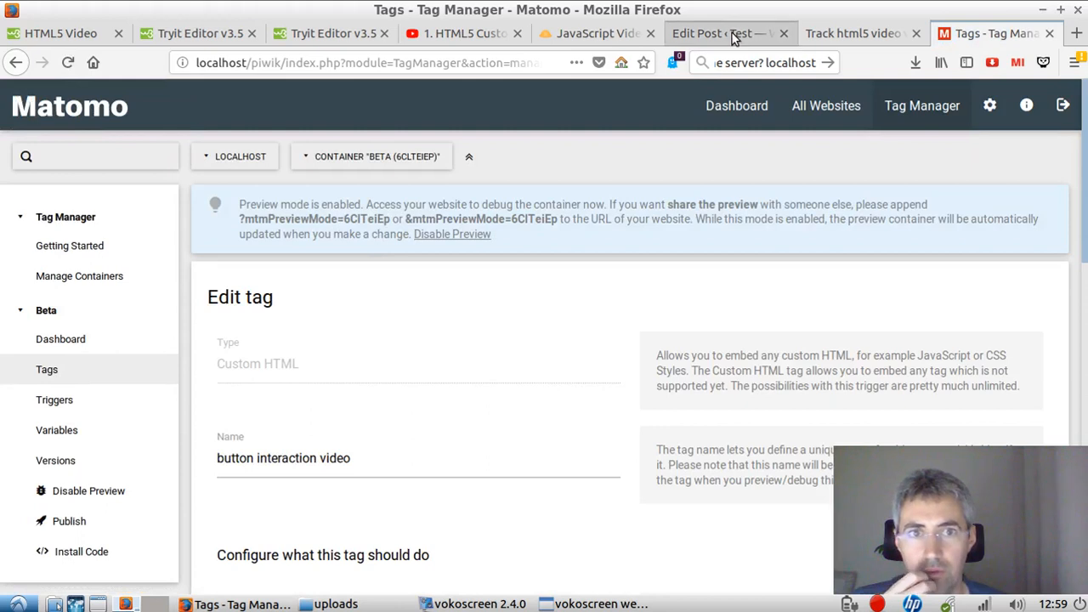
Step: Go to the HTML5 video post, close the browser's developer tools and reload the page
click(854, 33)
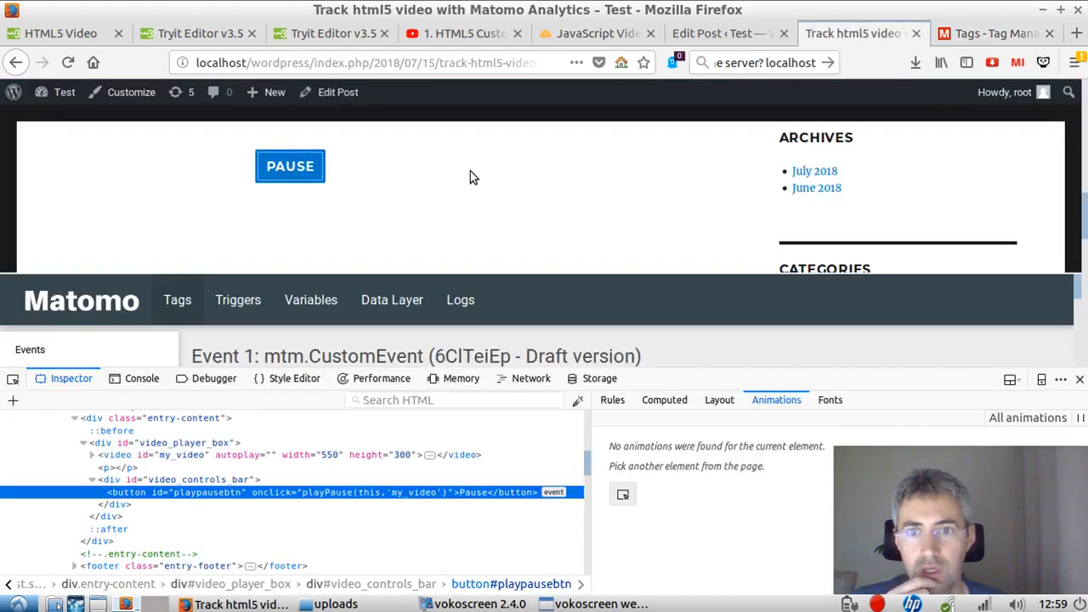
click(1079, 379)
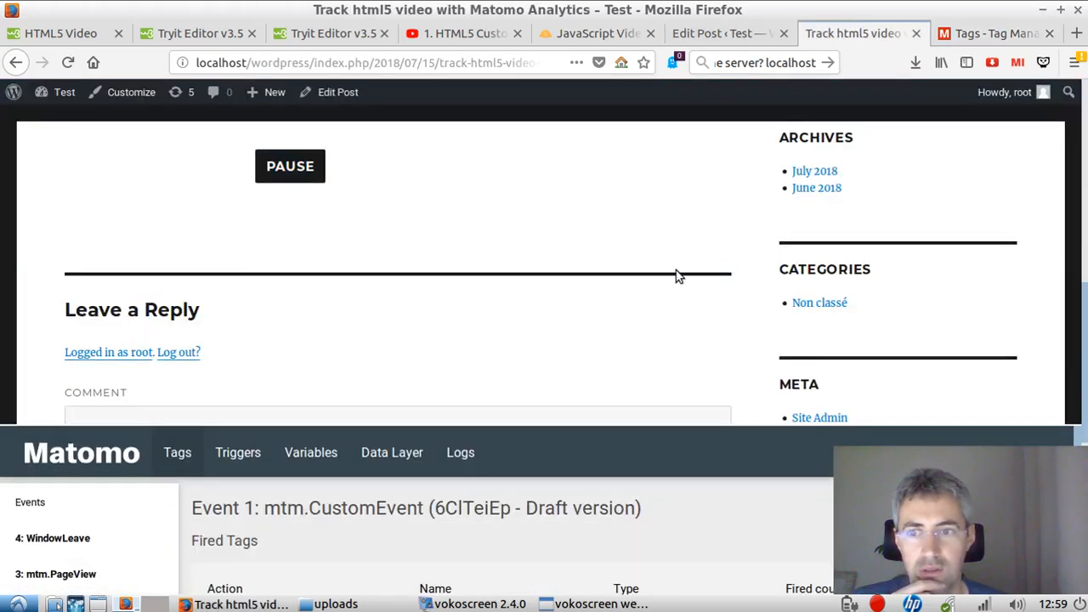
scroll(665, 272, up, 3)
scroll(665, 272, up, 2)
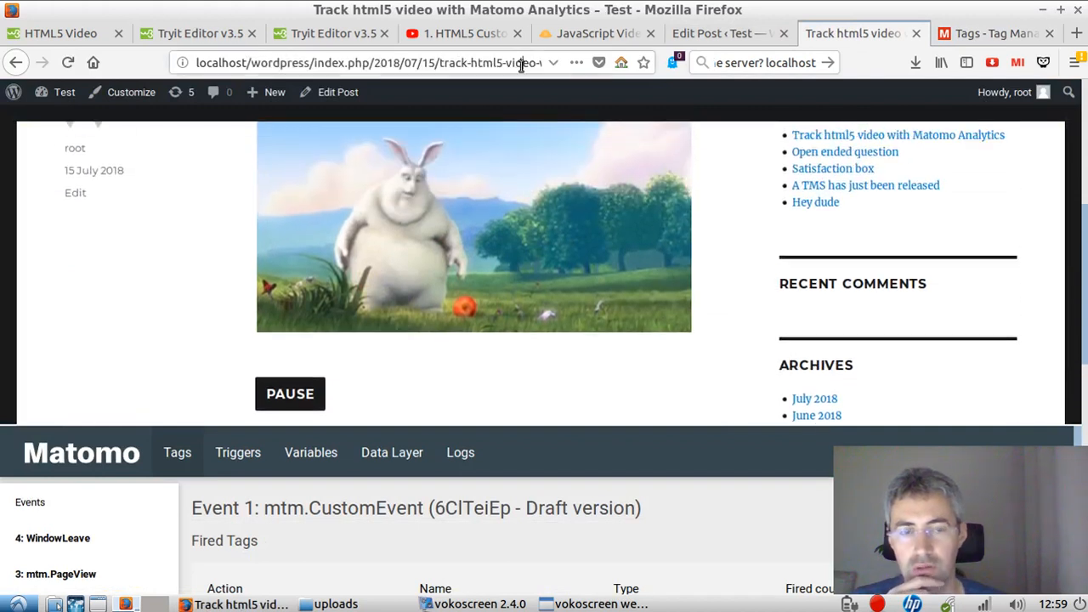
key(F5)
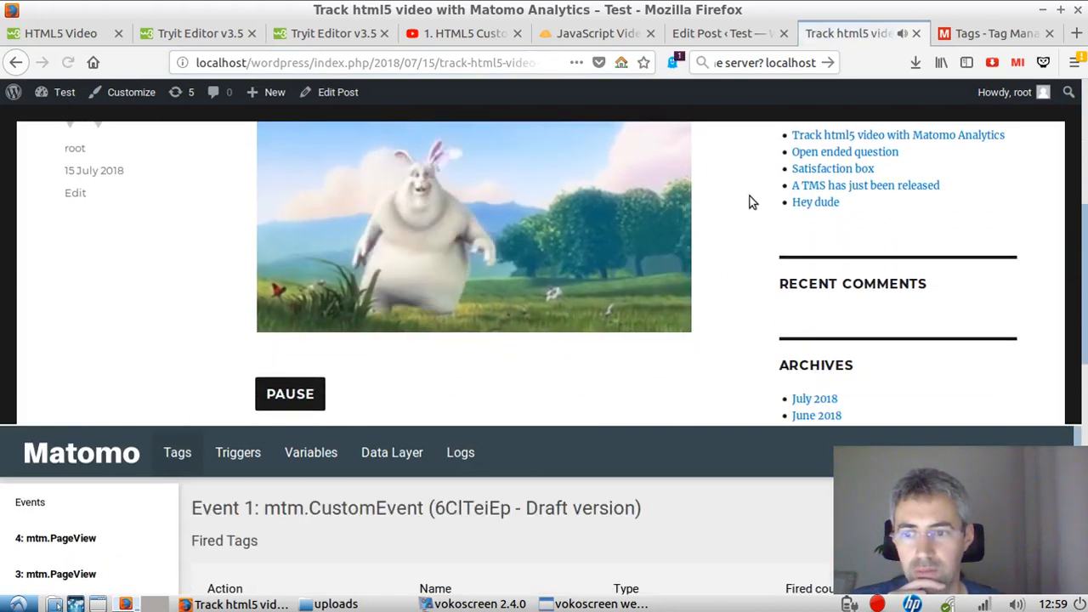
Step: Examine the fired and not-yet-fired tags of the earlier events in the Matomo debug panel
scroll(484, 500, down, 4)
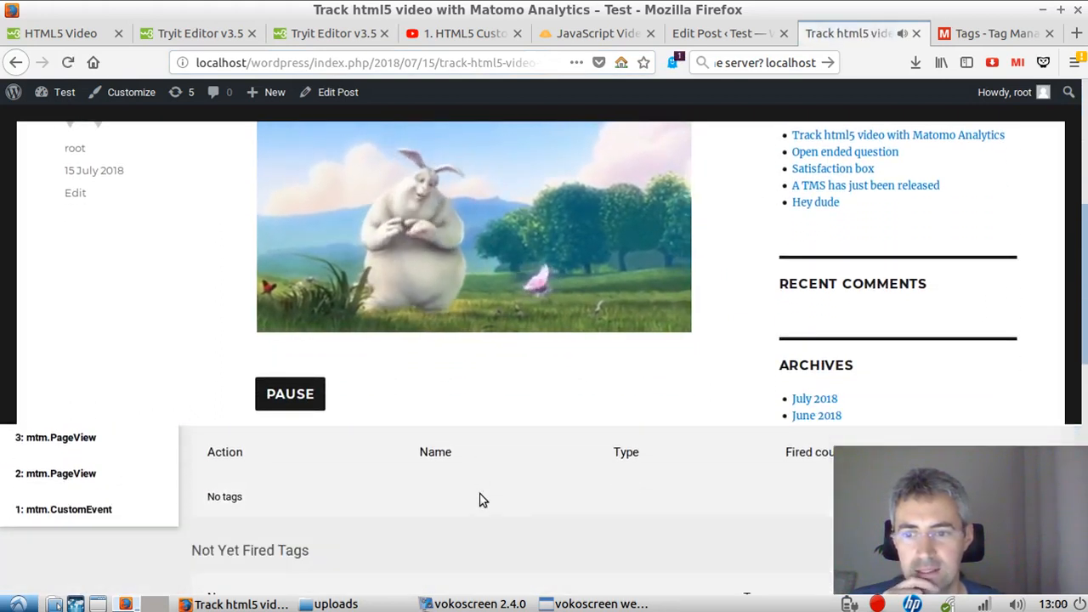
scroll(501, 498, down, 3)
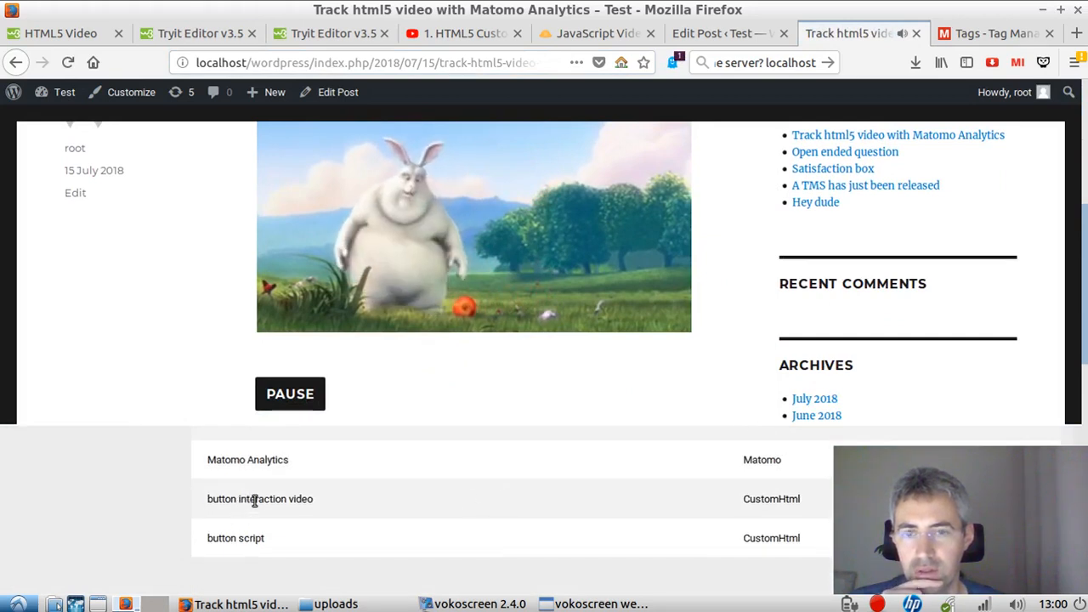
scroll(254, 501, up, 2)
scroll(297, 500, up, 5)
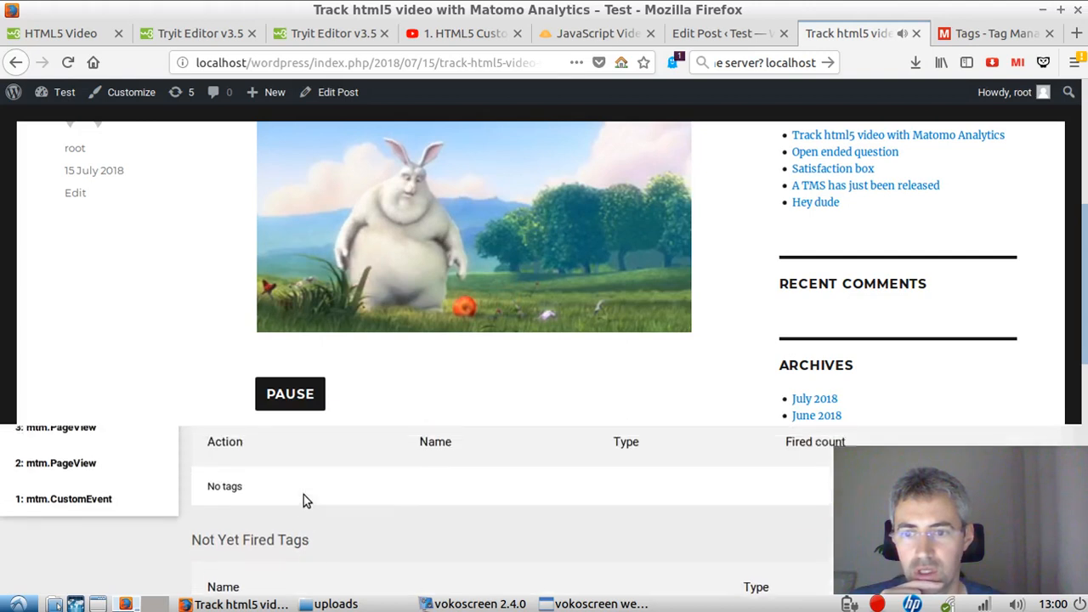
scroll(304, 498, down, 2)
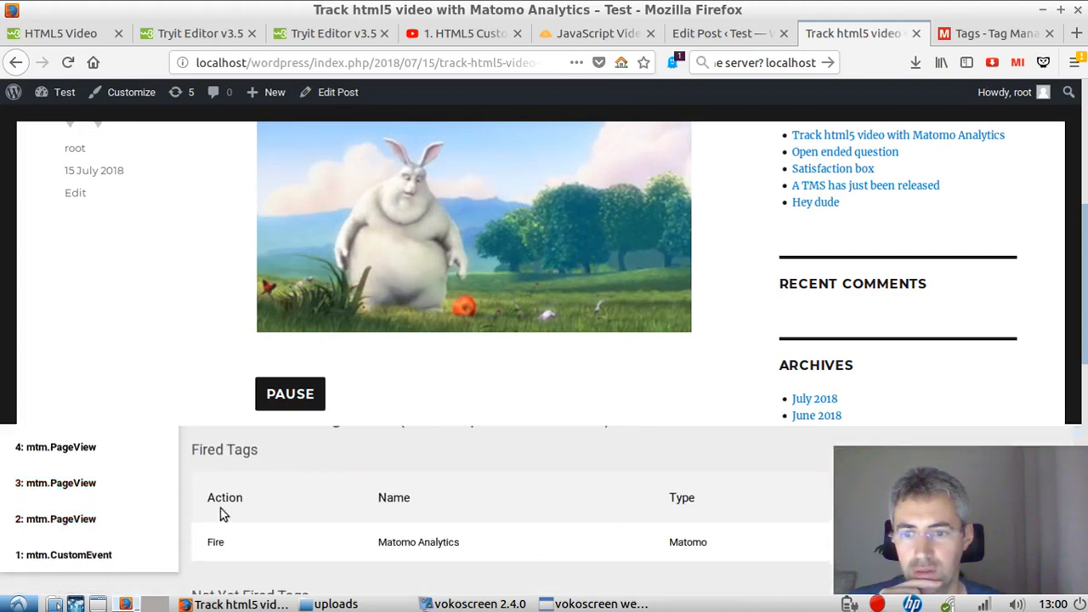
scroll(224, 507, down, 2)
scroll(170, 488, up, 1)
scroll(73, 437, up, 2)
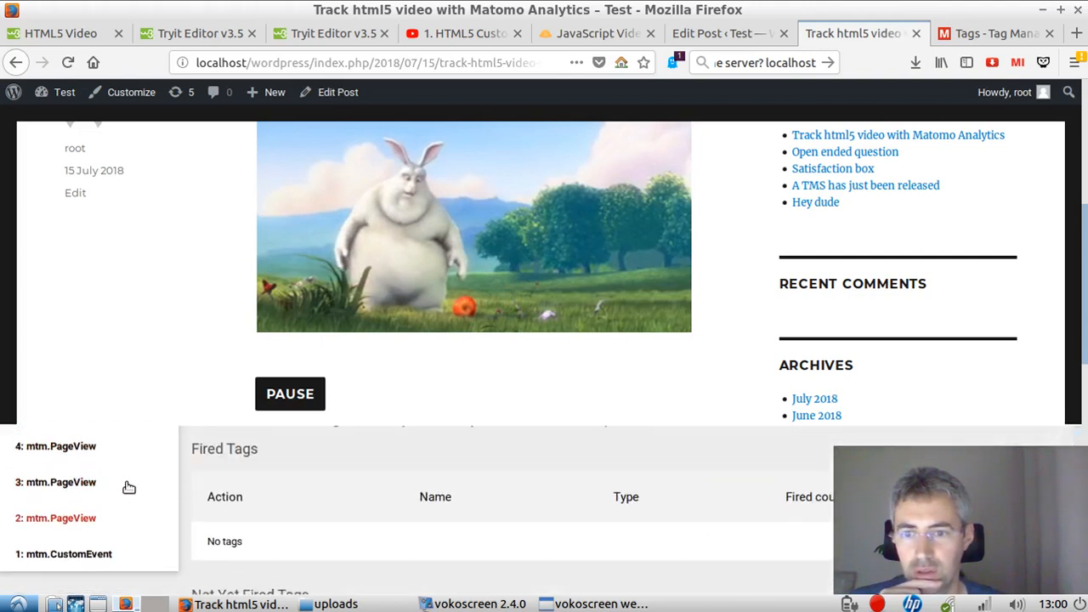
Step: Show event 4 mtm.PageView in the debug panel and examine its fired and not-yet-fired tags
click(57, 491)
scroll(209, 490, down, 2)
scroll(279, 508, down, 1)
scroll(308, 512, up, 3)
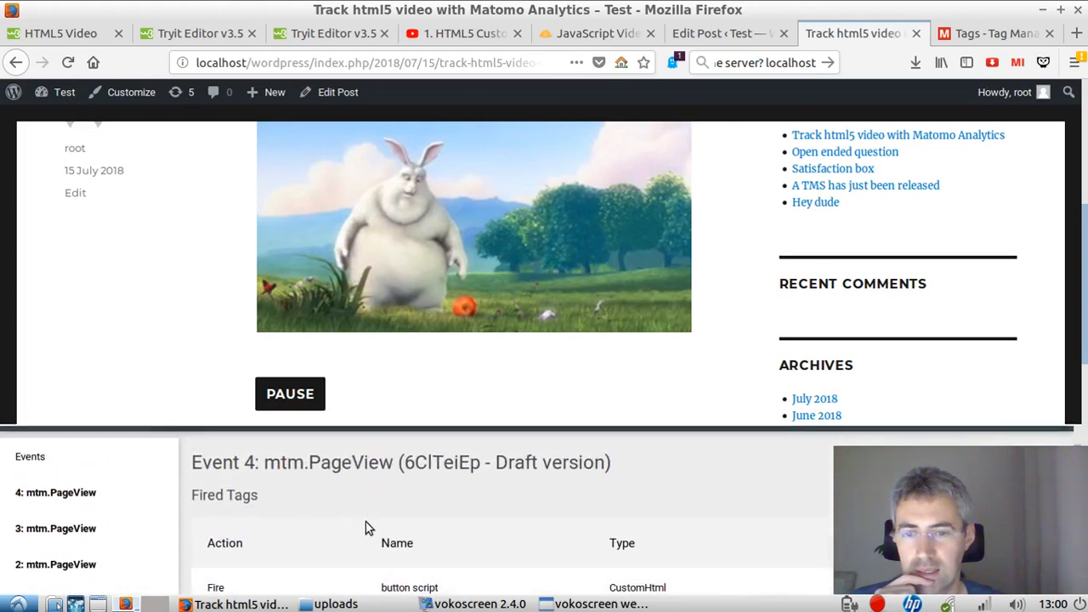
scroll(469, 502, down, 2)
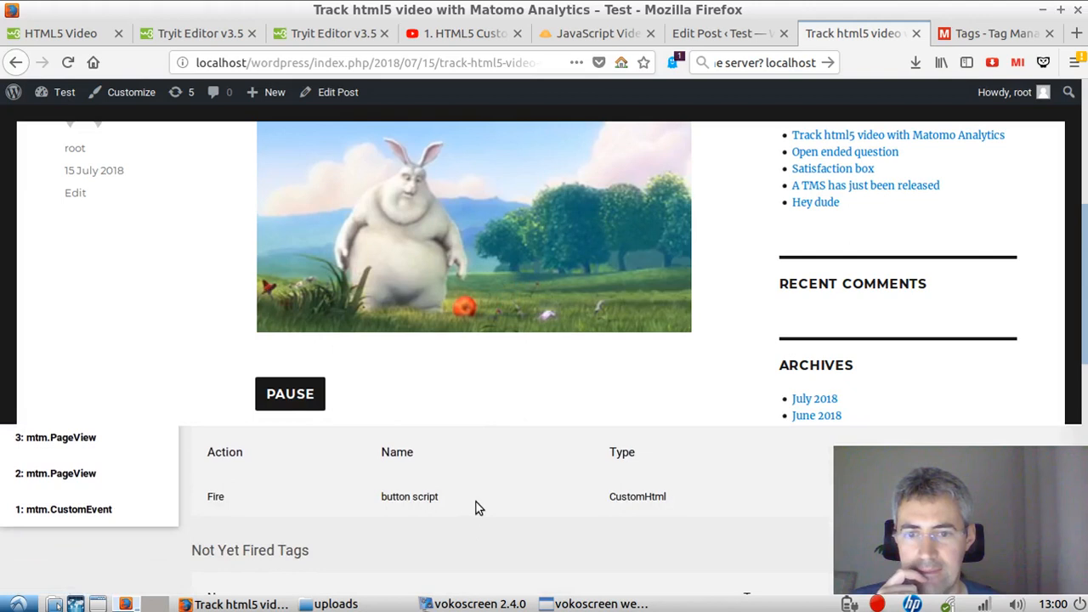
scroll(476, 508, down, 2)
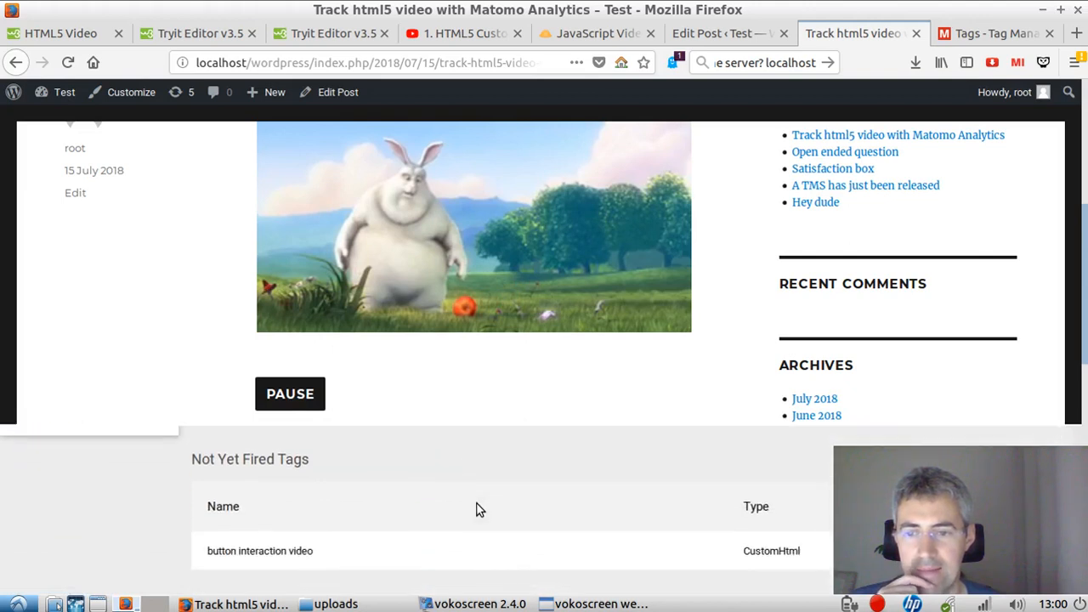
scroll(476, 508, up, 2)
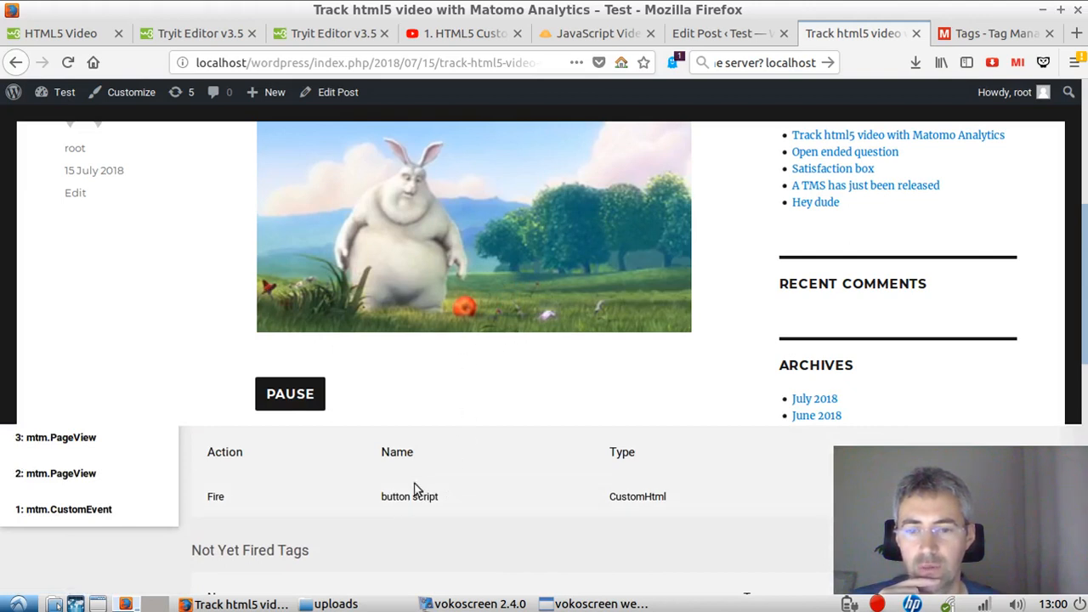
scroll(596, 504, down, 3)
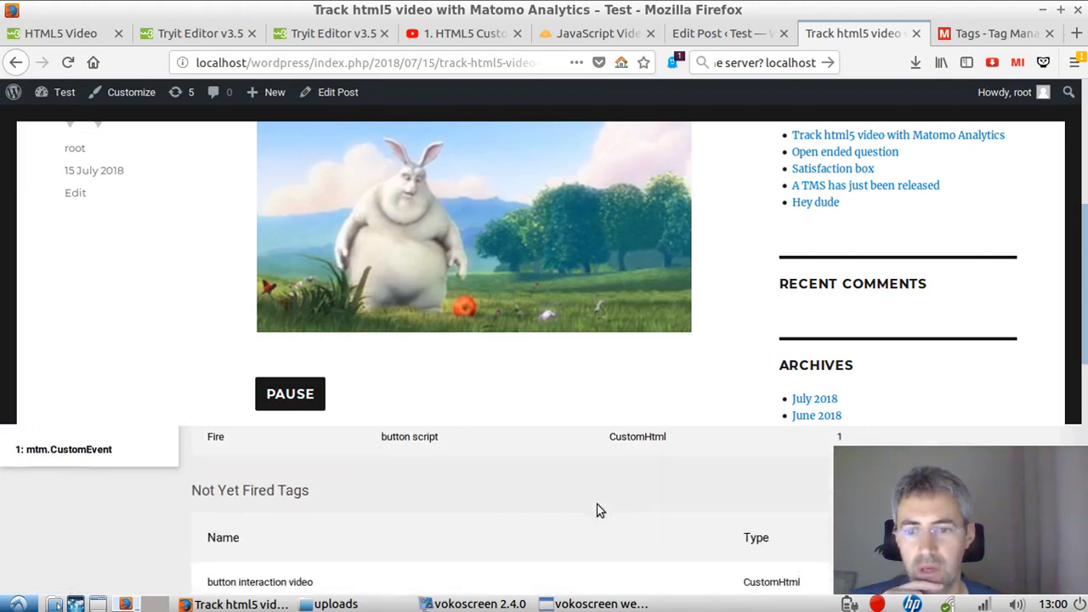
scroll(384, 513, up, 5)
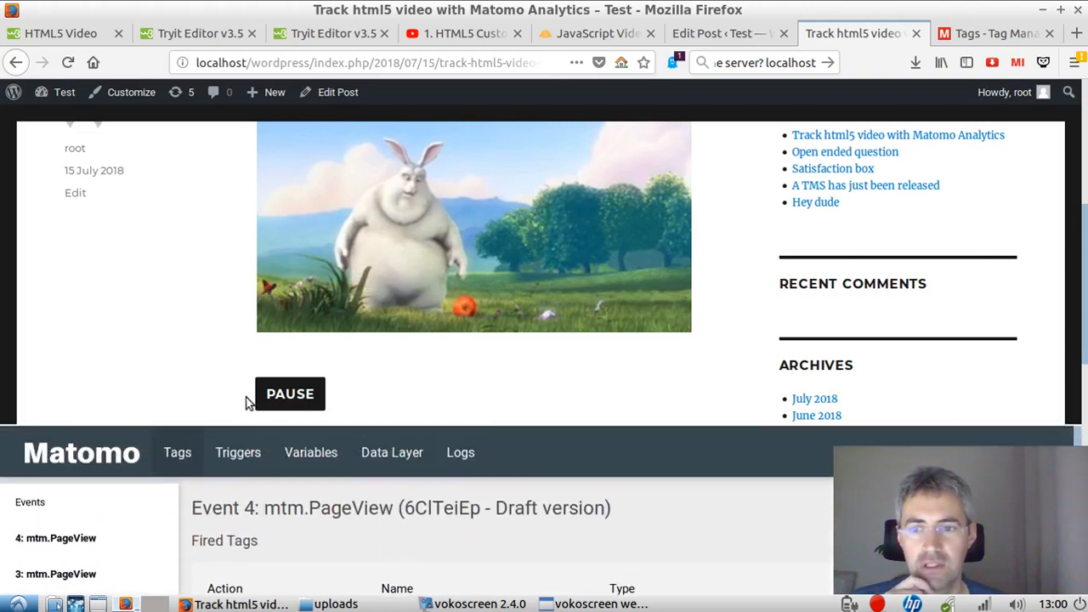
Step: Open Matomo's Visitor Log report for the day 2018-07-15
click(990, 36)
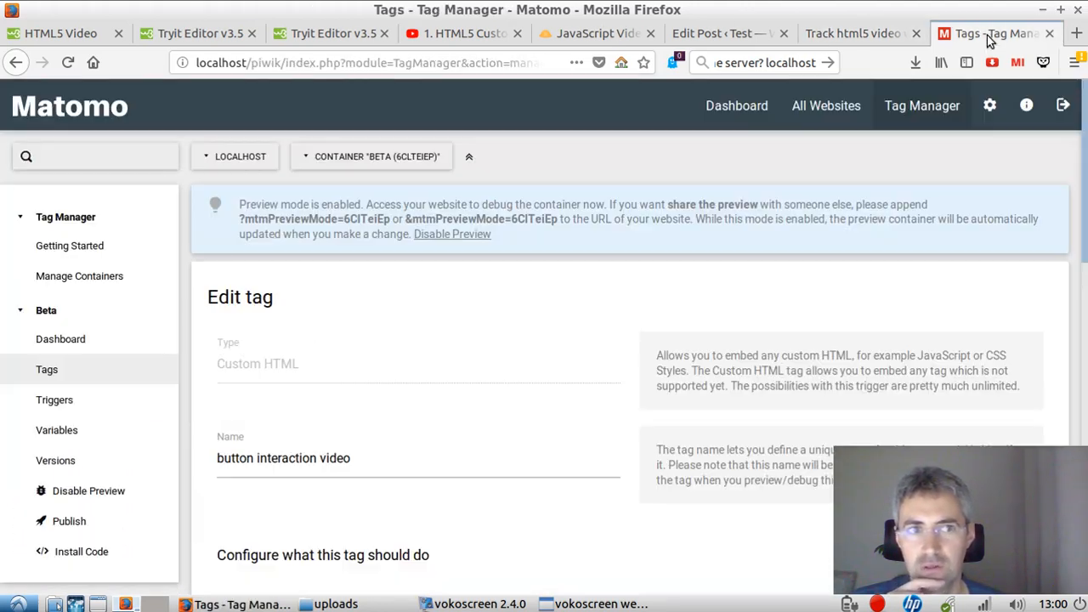
click(746, 103)
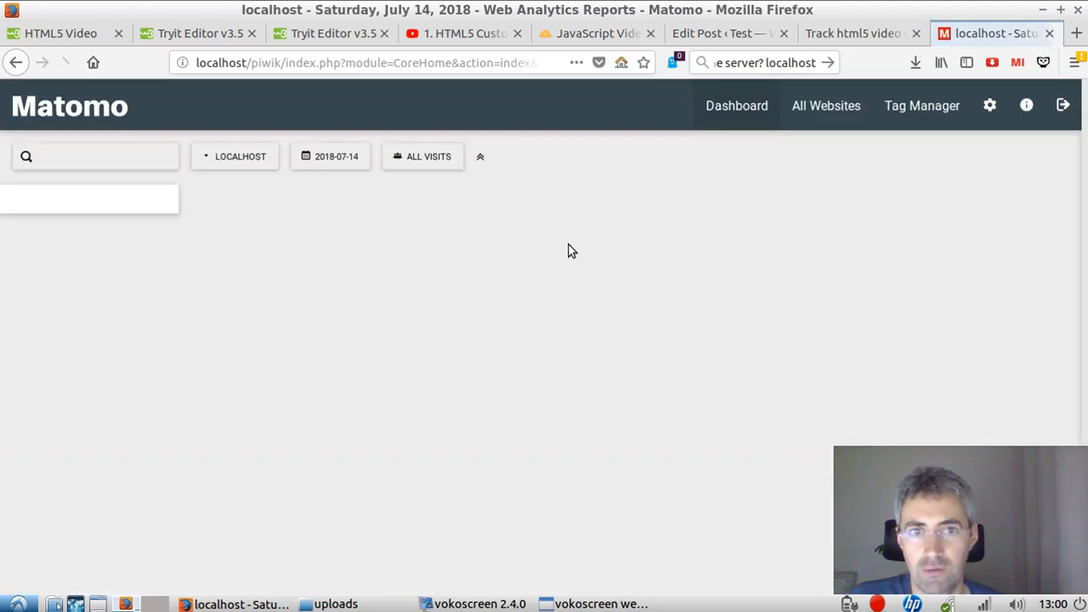
click(122, 286)
click(92, 316)
click(340, 162)
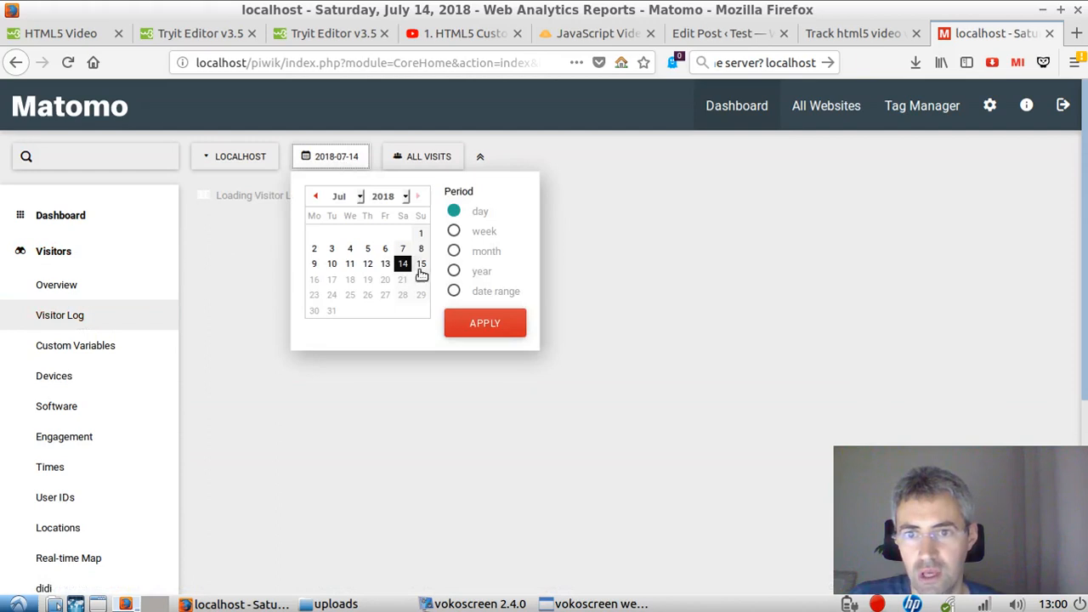
click(421, 265)
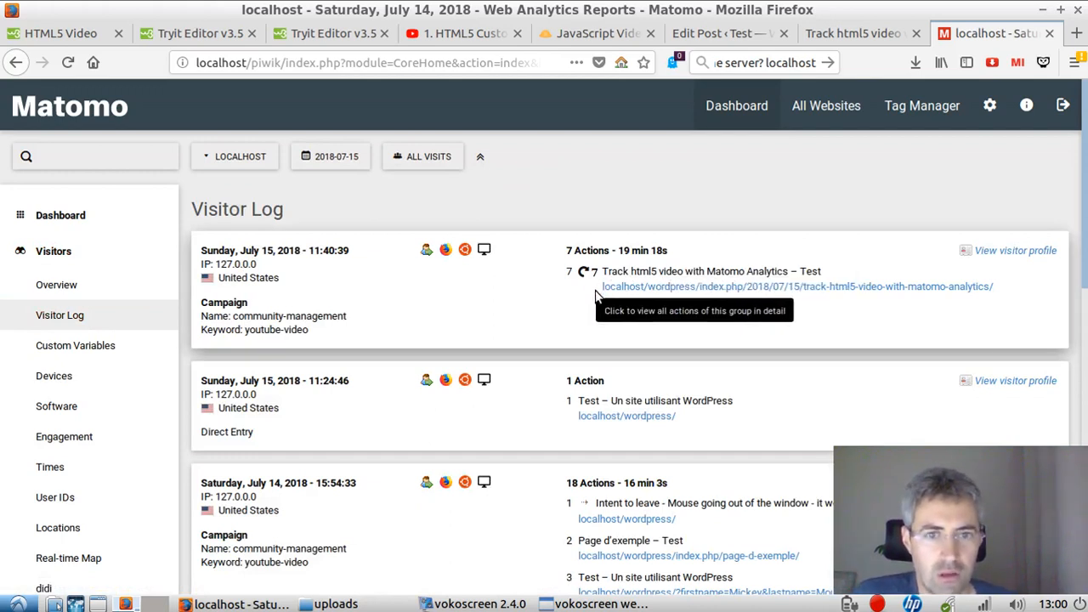
Step: Use the play/pause button on the post's video and check the tags fired by event 7 mtm.AllElementsClick in the debug panel
click(842, 35)
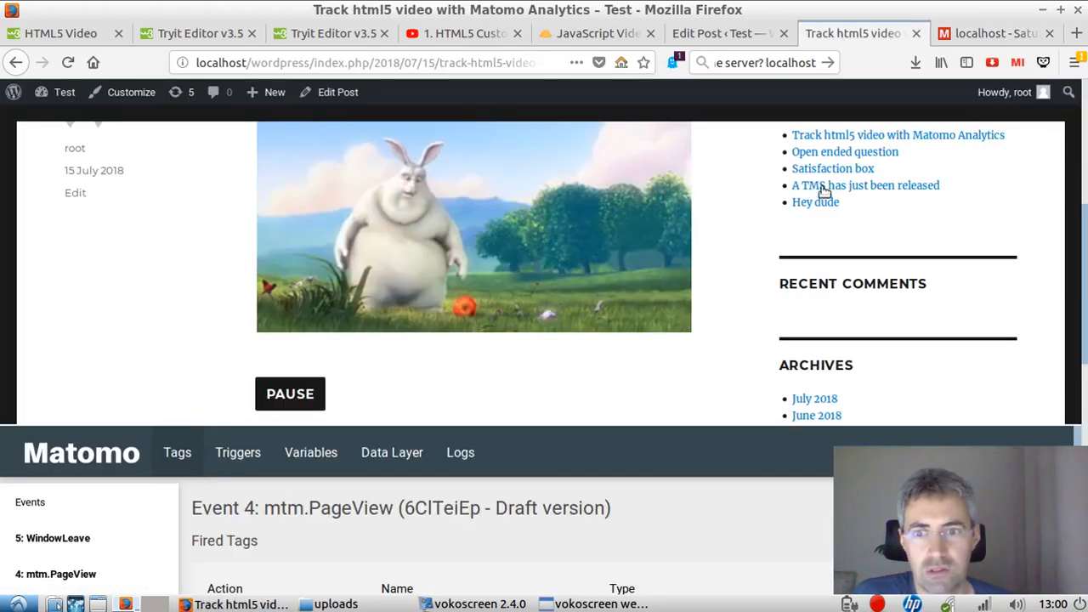
click(309, 395)
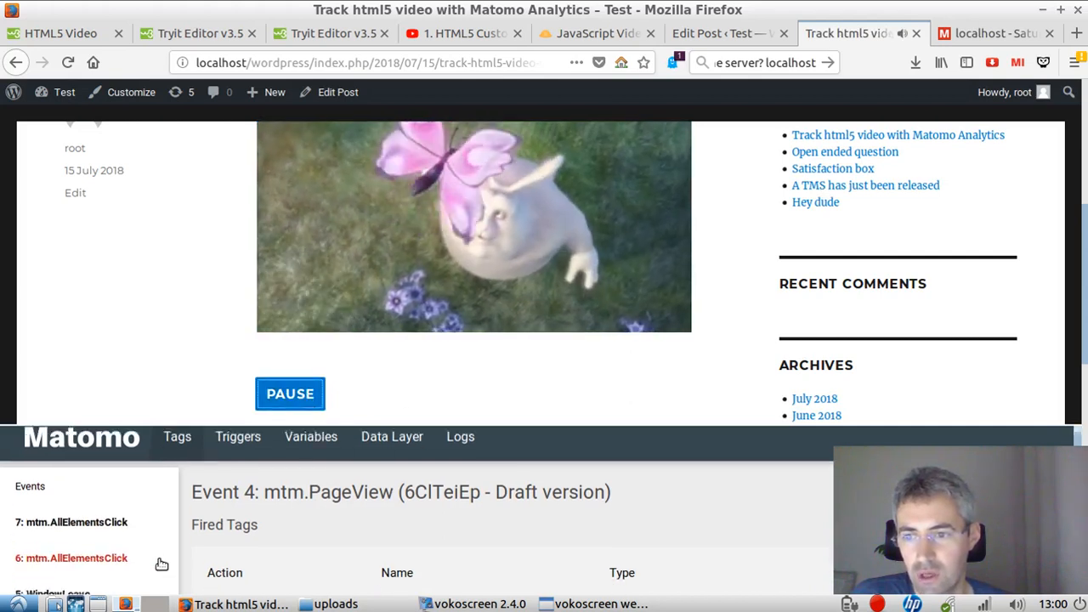
scroll(136, 556, down, 3)
scroll(388, 514, down, 3)
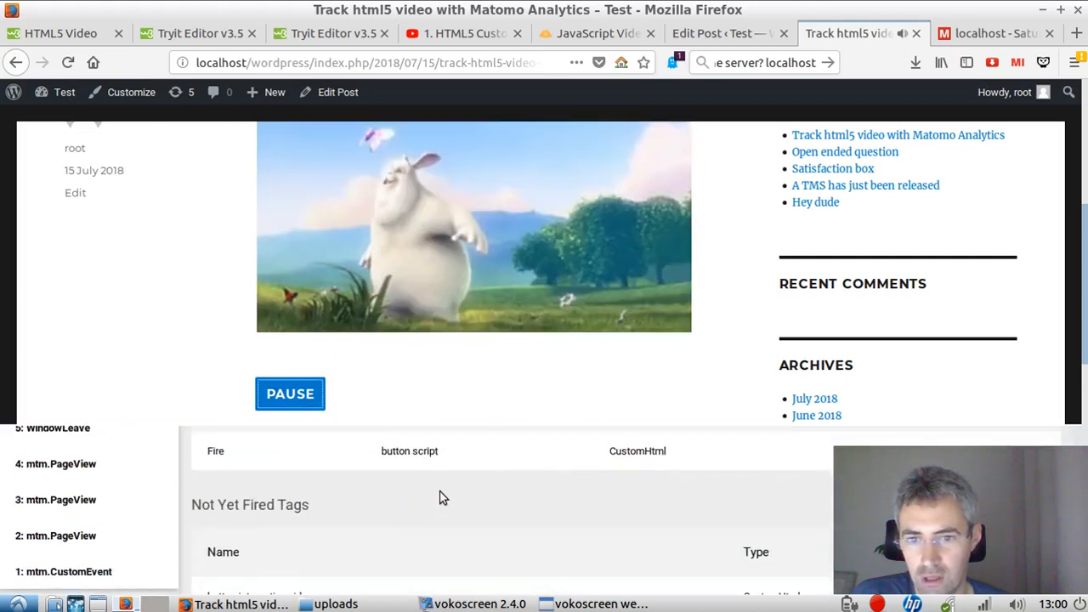
scroll(352, 491, up, 6)
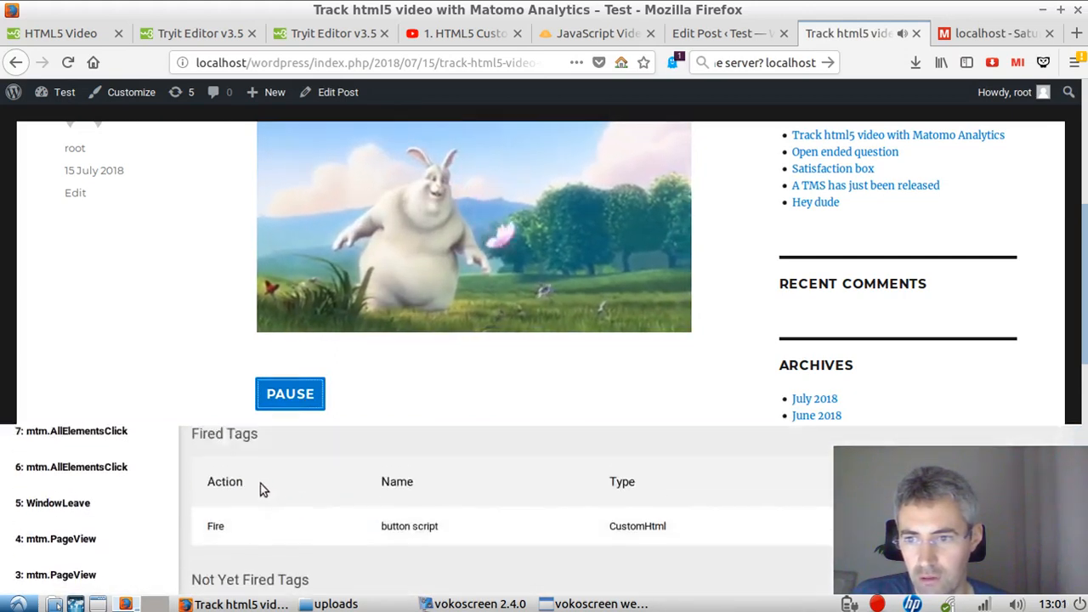
click(104, 526)
scroll(283, 521, down, 3)
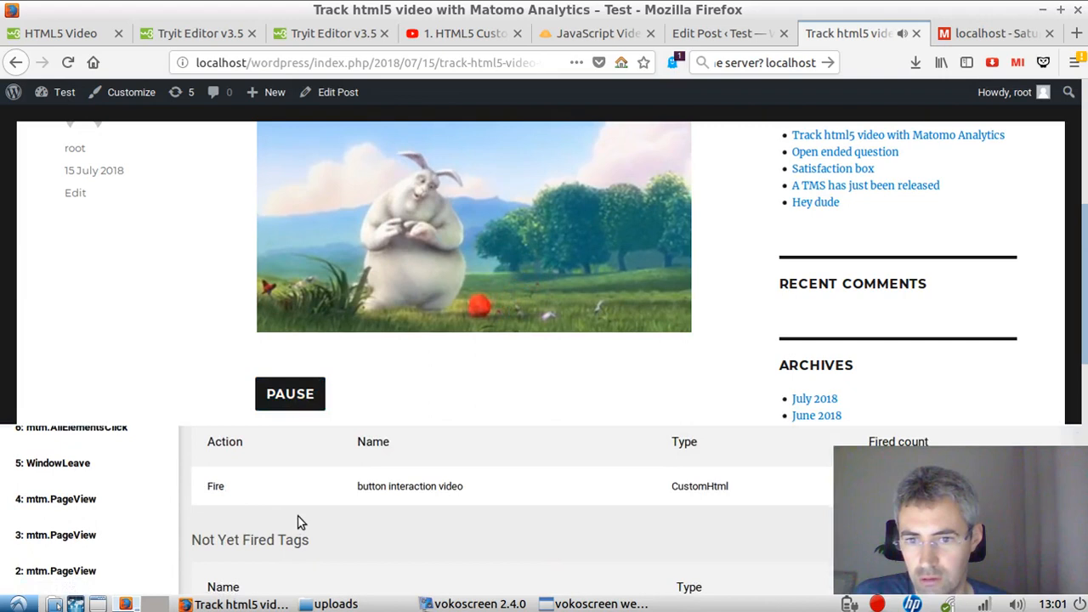
scroll(463, 502, up, 3)
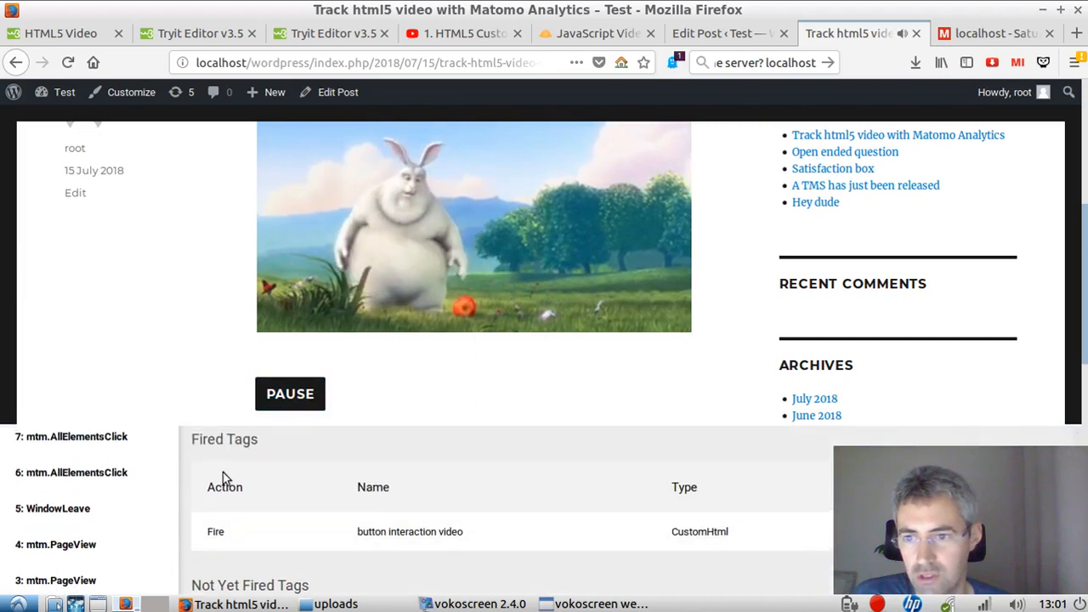
Step: Compare the tags fired by events 6 and 7 mtm.AllElementsClick in the debug panel
click(111, 517)
scroll(312, 517, down, 5)
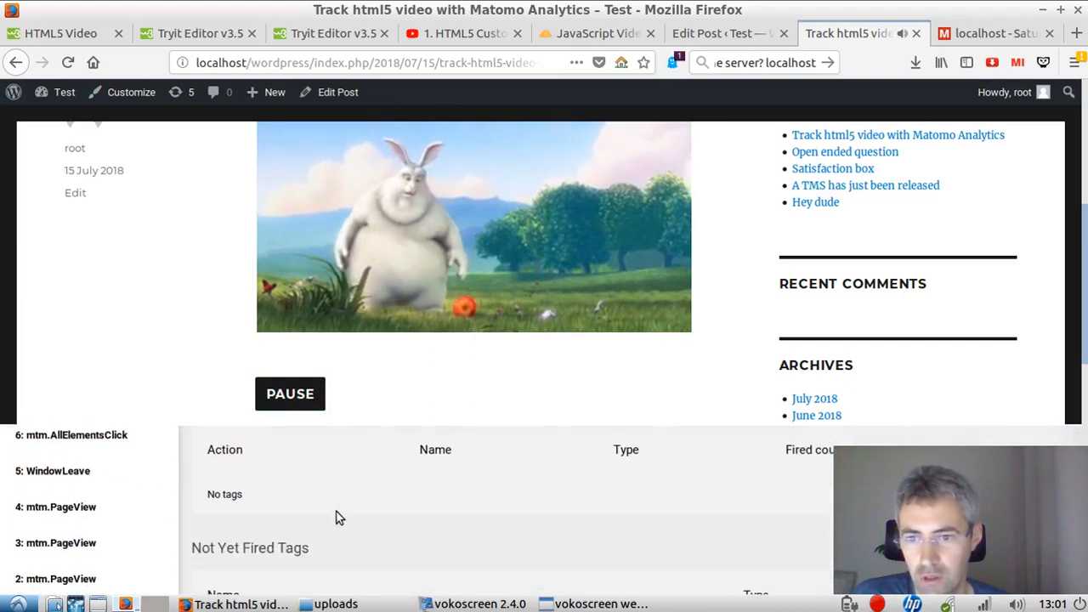
scroll(364, 515, up, 5)
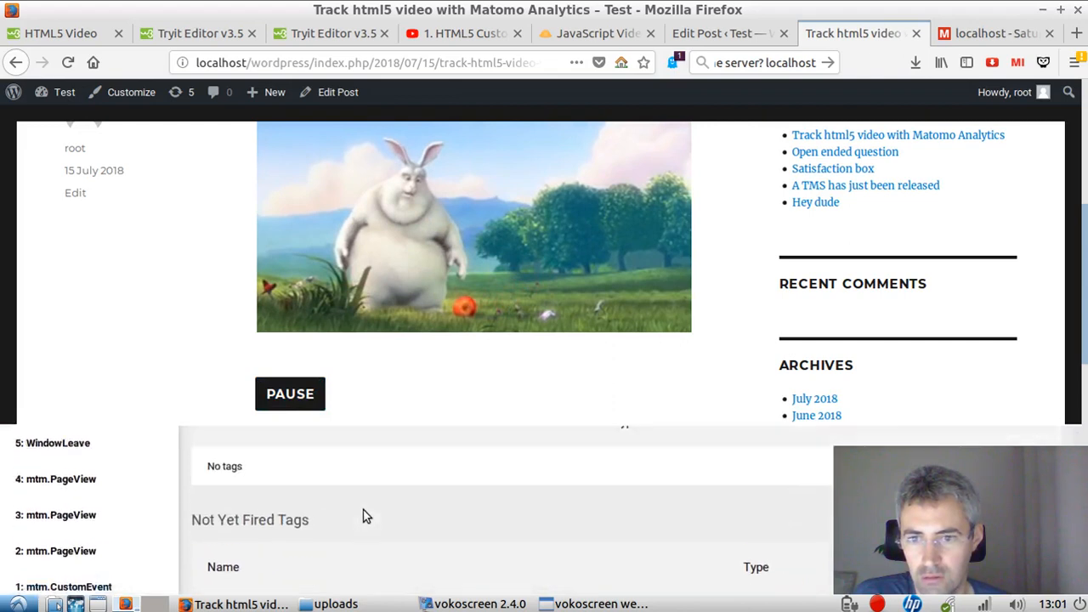
click(115, 487)
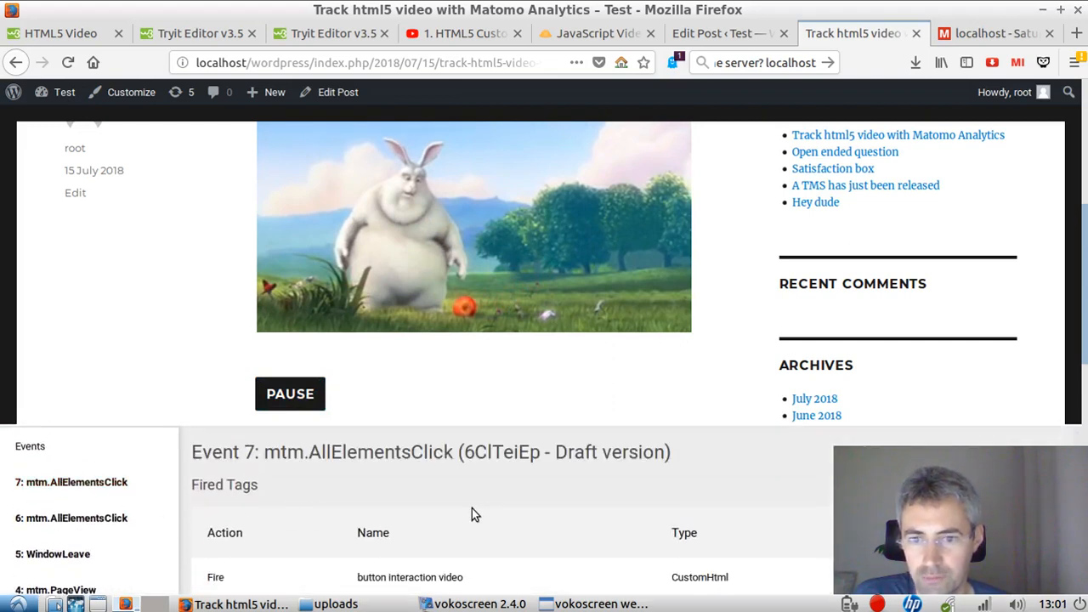
scroll(484, 522, down, 3)
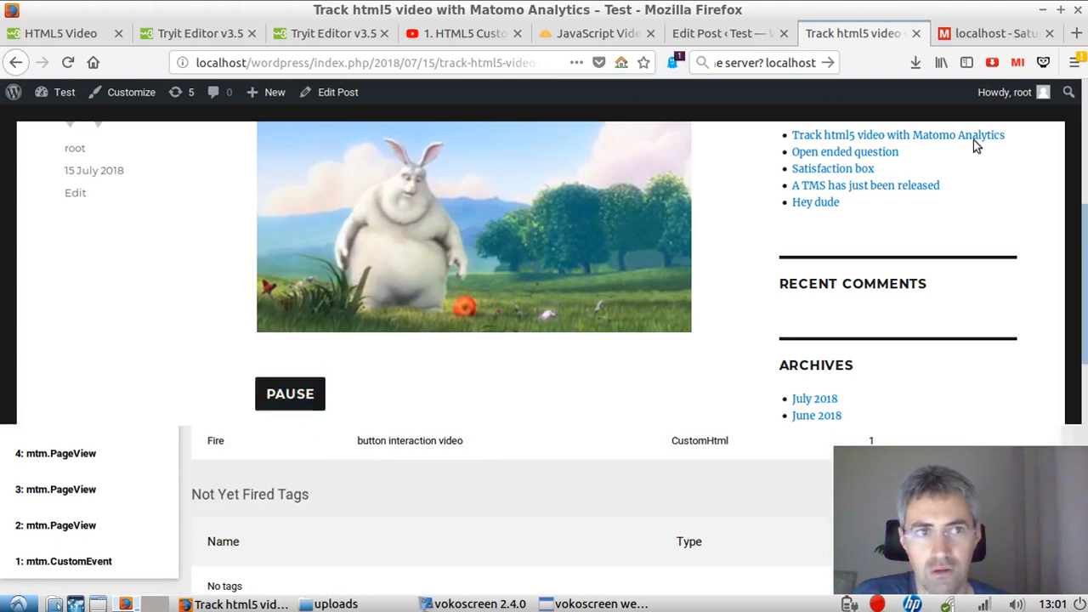
Step: Return to the Visitor Log and reload it to check for the video click event
click(983, 32)
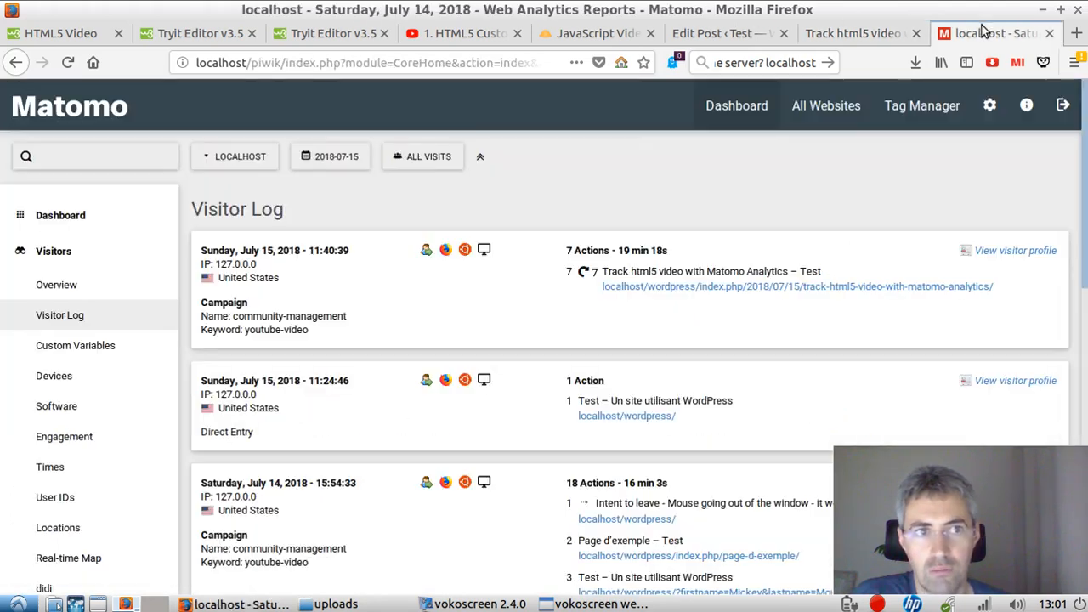
click(66, 62)
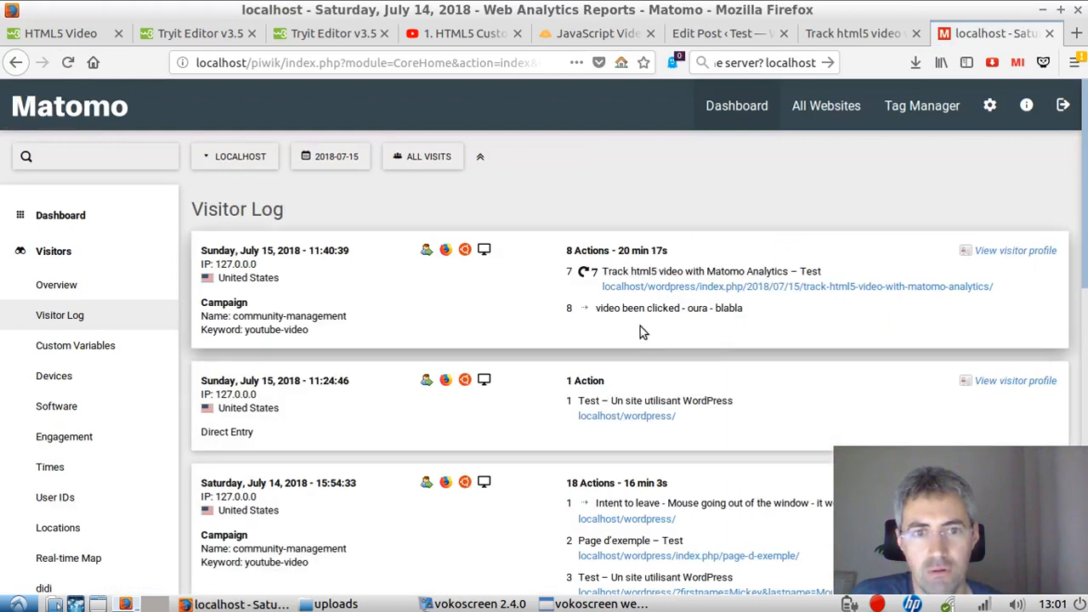
click(826, 36)
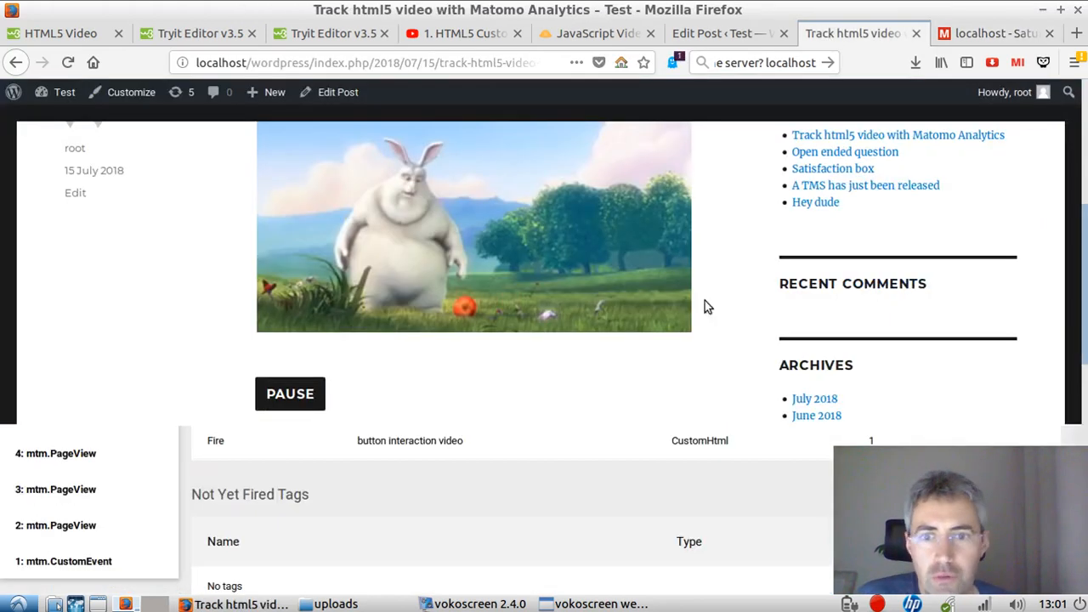
scroll(548, 391, down, 1)
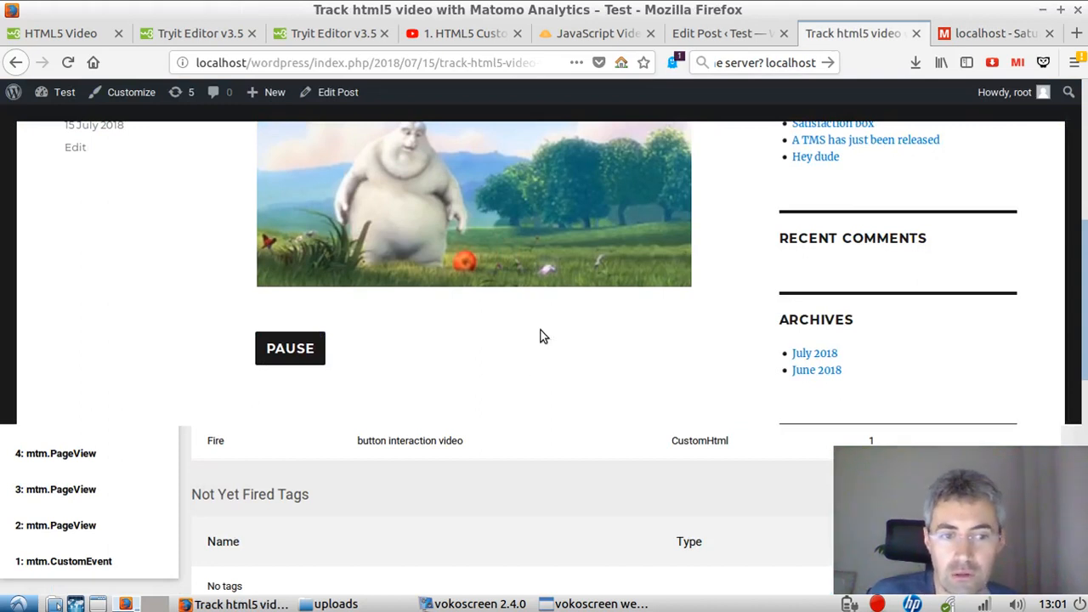
scroll(548, 344, up, 4)
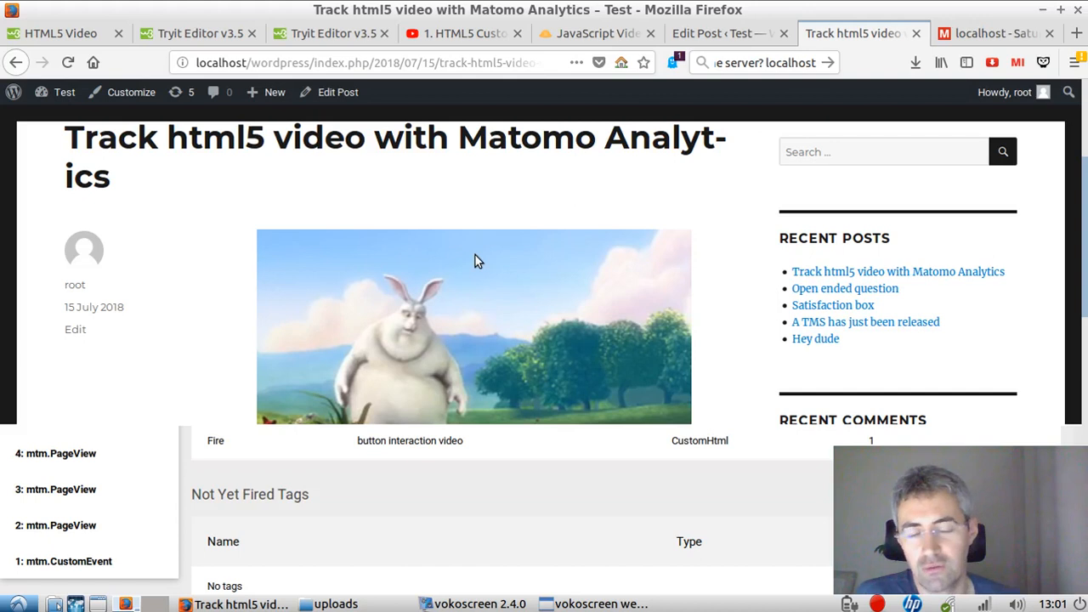
scroll(514, 326, down, 3)
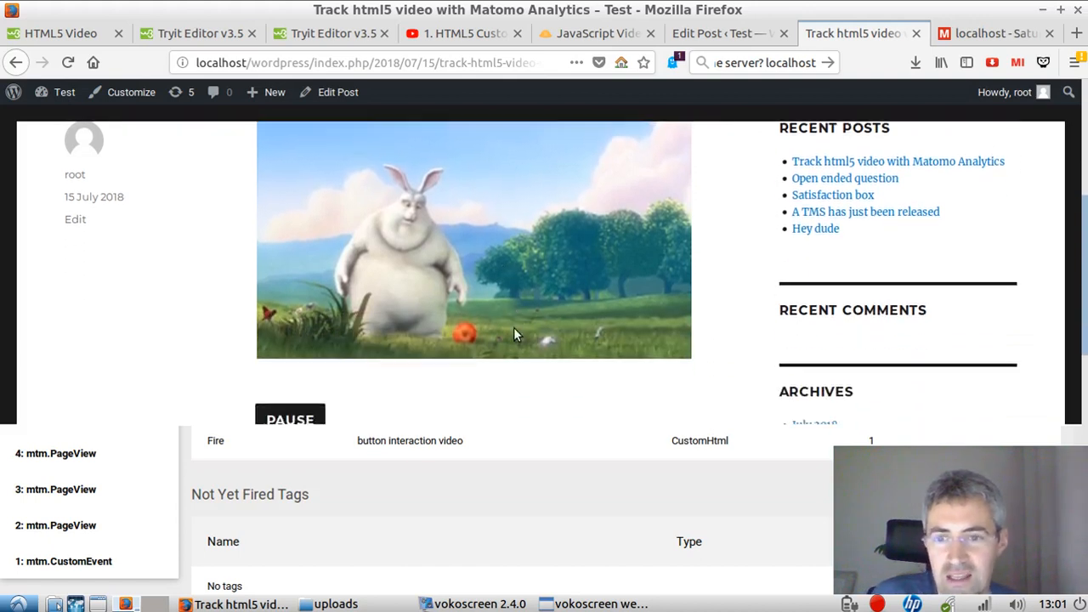
scroll(513, 334, down, 1)
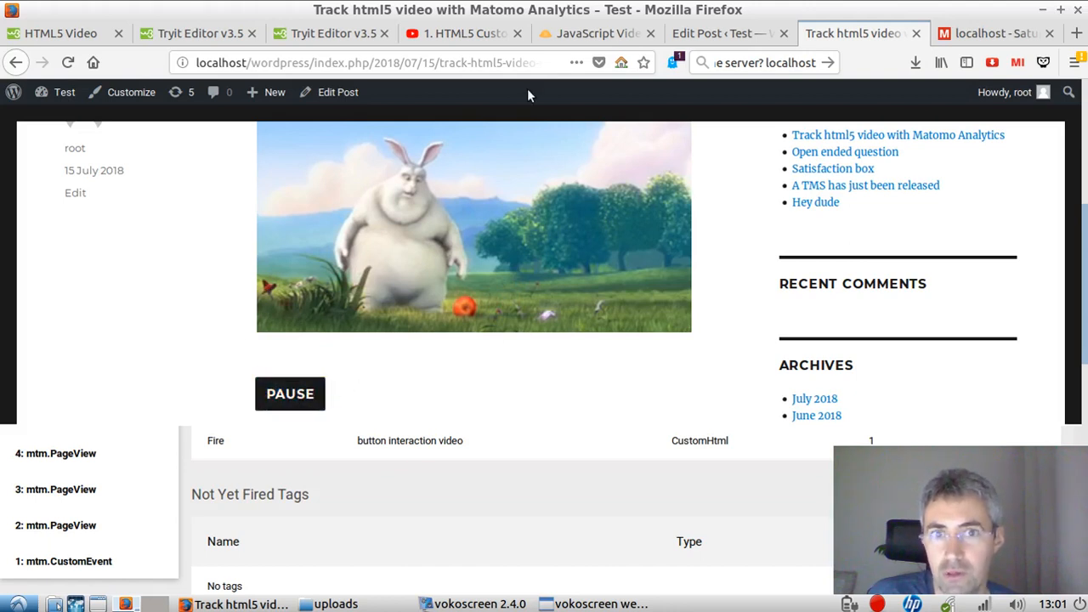
Step: In the JavaScript video player tutorial's code, highlight the playpausebtn button markup and its onclick attribute calling playPause
click(586, 33)
scroll(510, 348, down, 4)
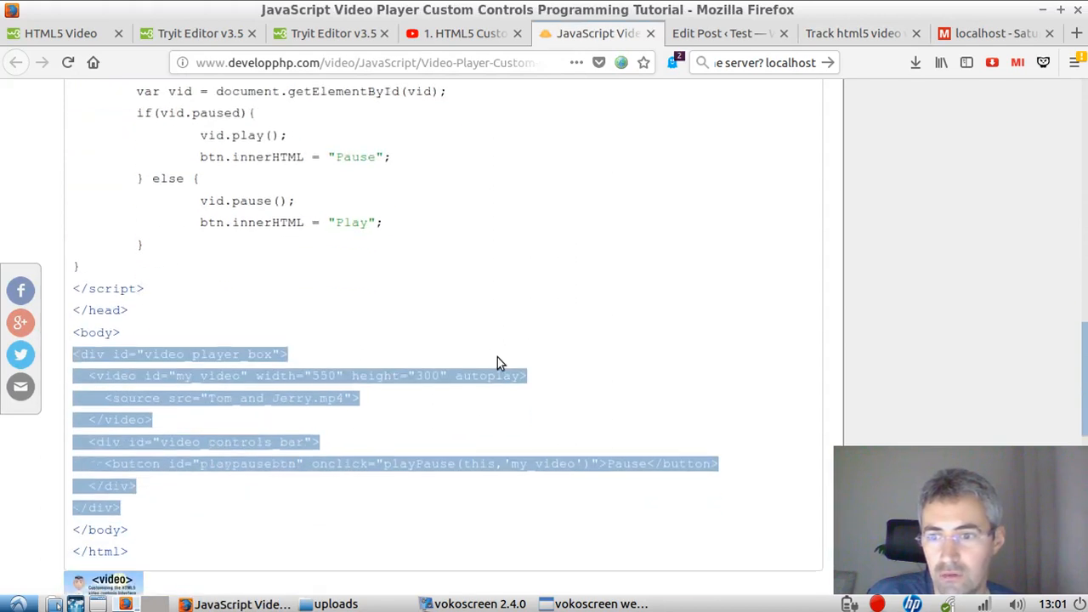
click(324, 419)
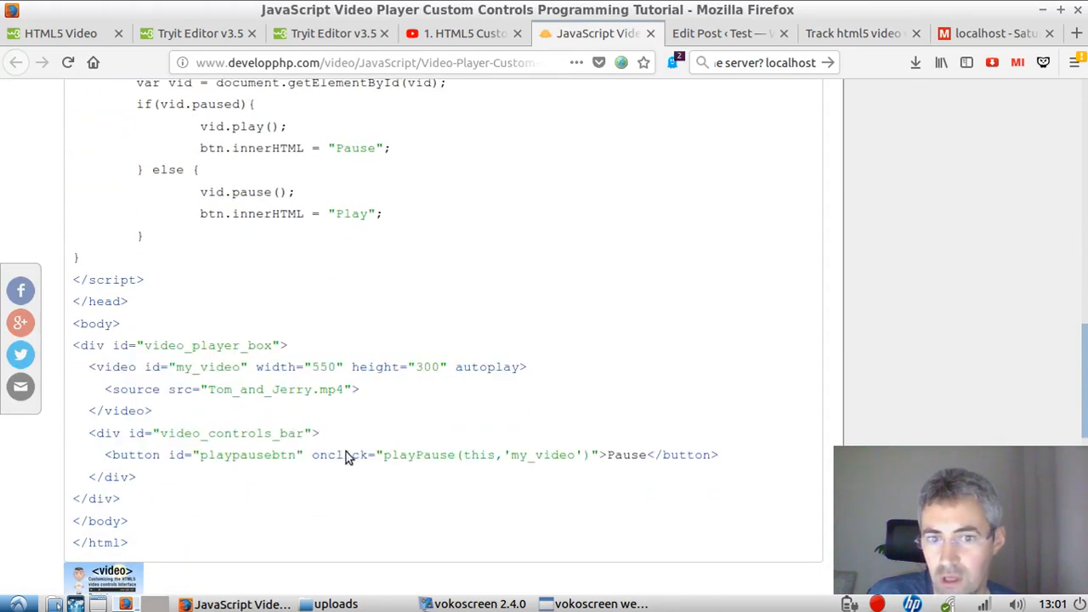
drag(105, 457, 706, 463)
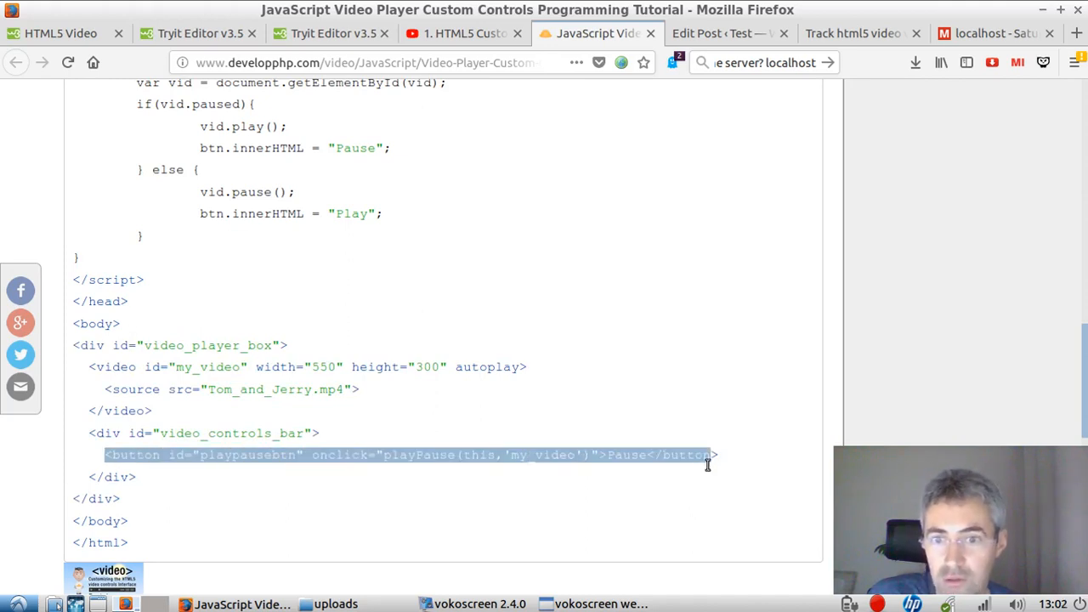
click(478, 458)
drag(313, 455, 588, 458)
click(509, 478)
Step: Highlight the script containing the playPause(btn,vid) function in the tutorial's code and compare it with the button markup
scroll(114, 345, up, 3)
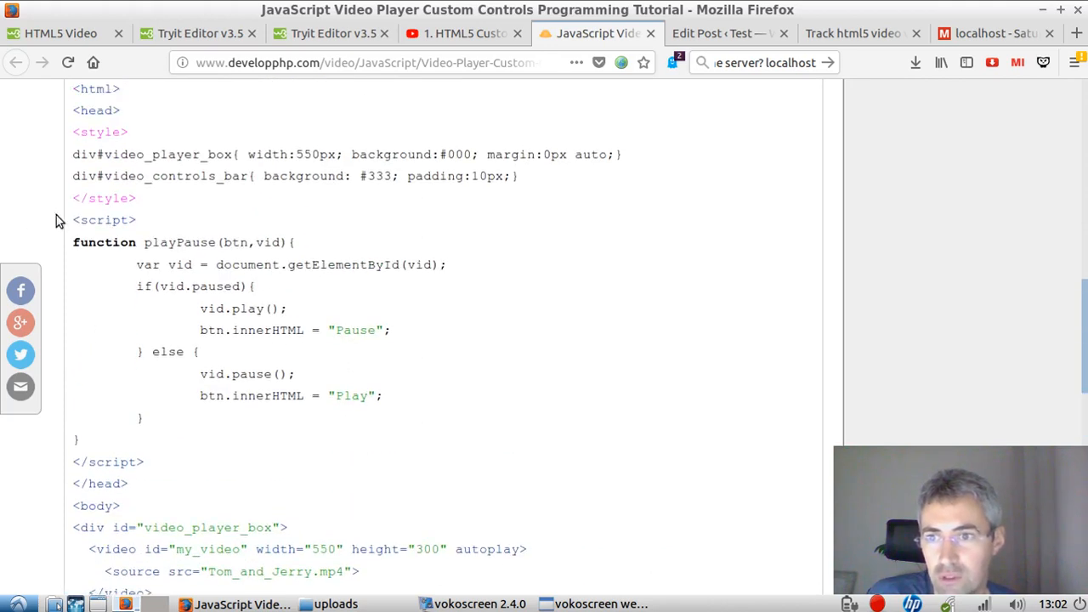
drag(76, 217, 190, 439)
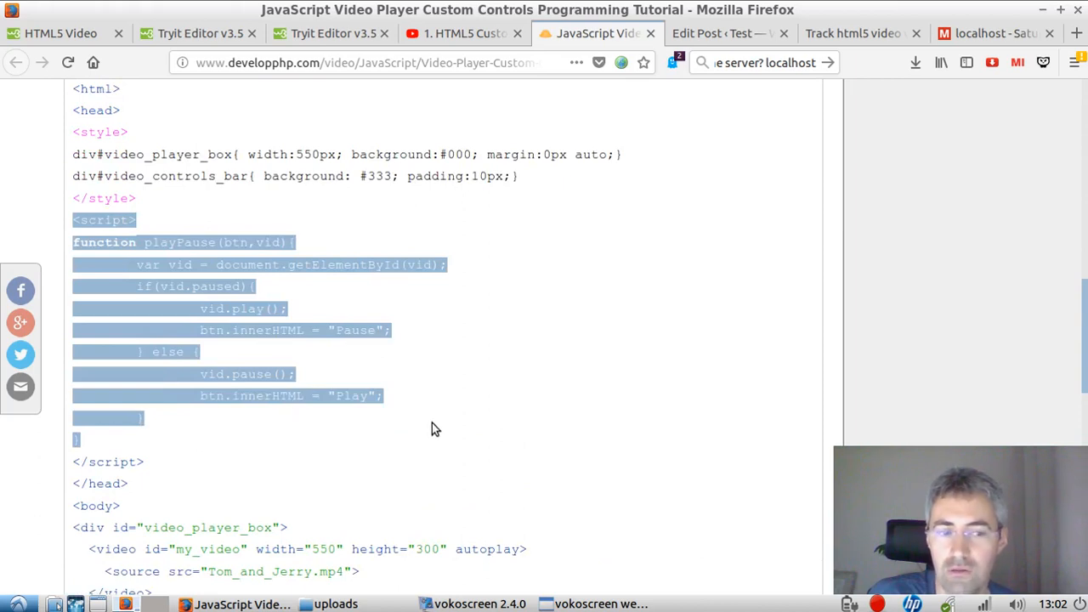
scroll(526, 318, down, 3)
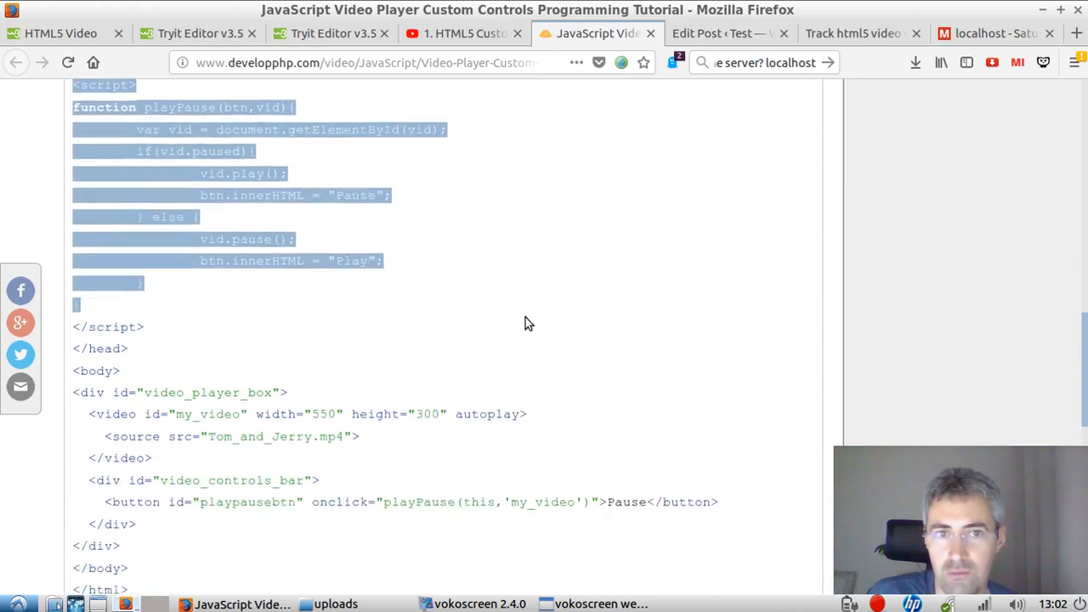
Step: Toggle the post's video several times with its play/pause button and reload the Visitor Log to check the new click events
click(992, 33)
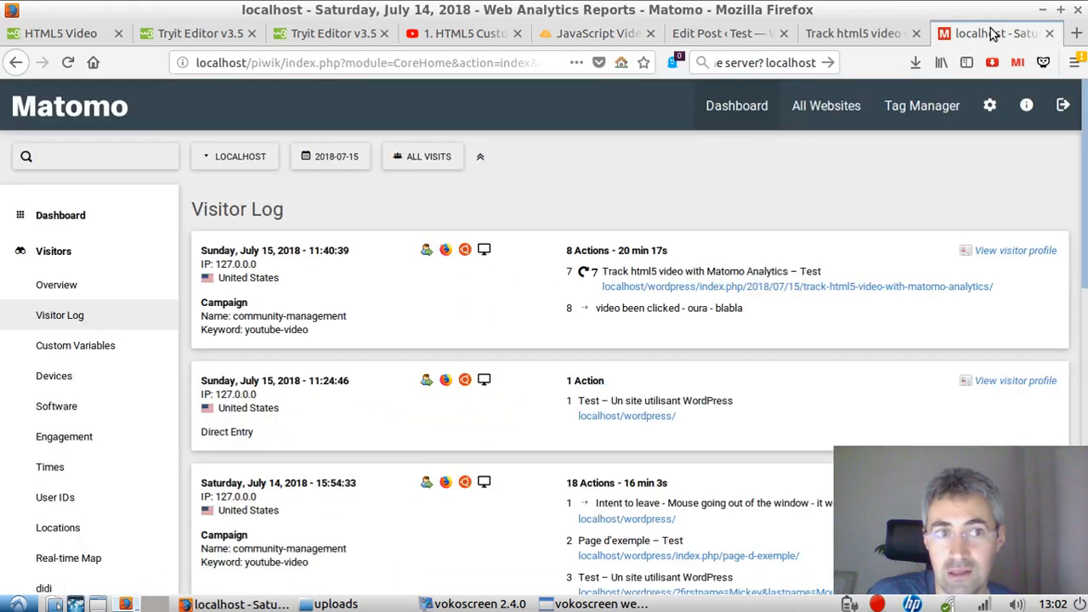
click(843, 38)
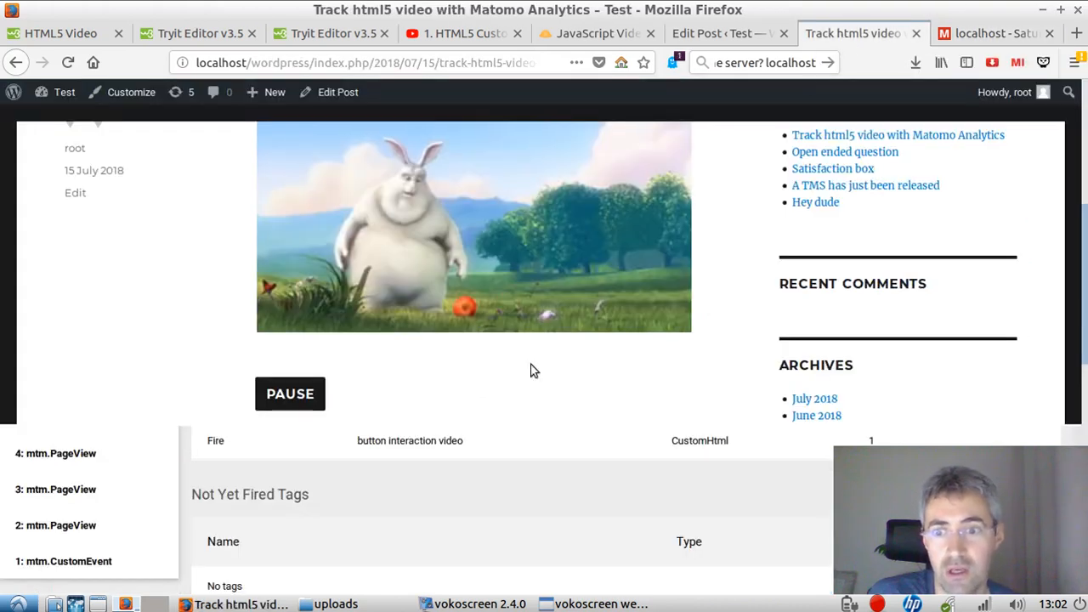
scroll(366, 382, down, 2)
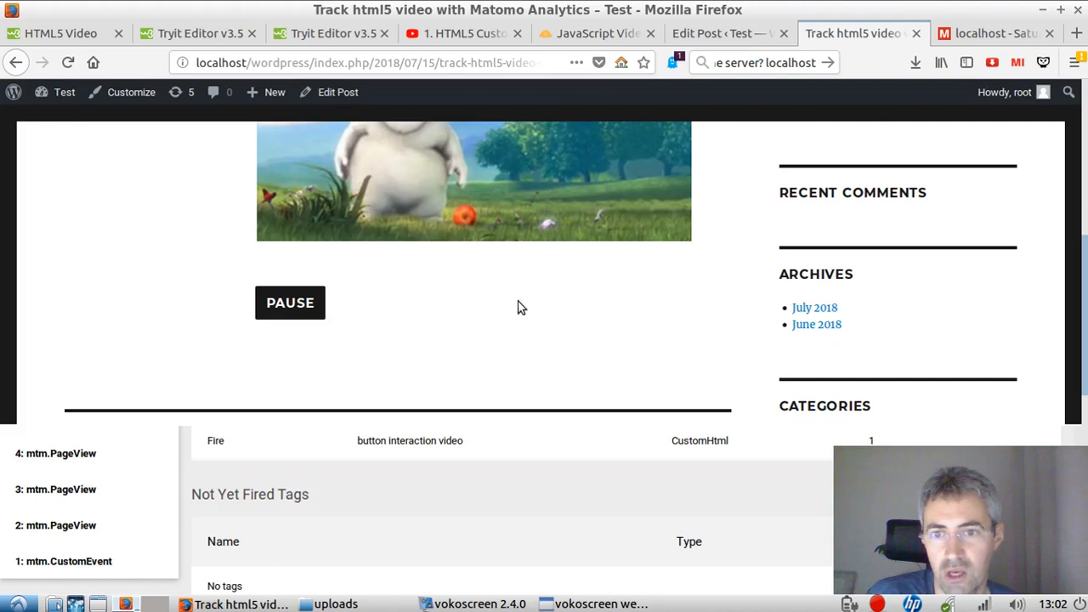
click(298, 309)
scroll(373, 329, up, 1)
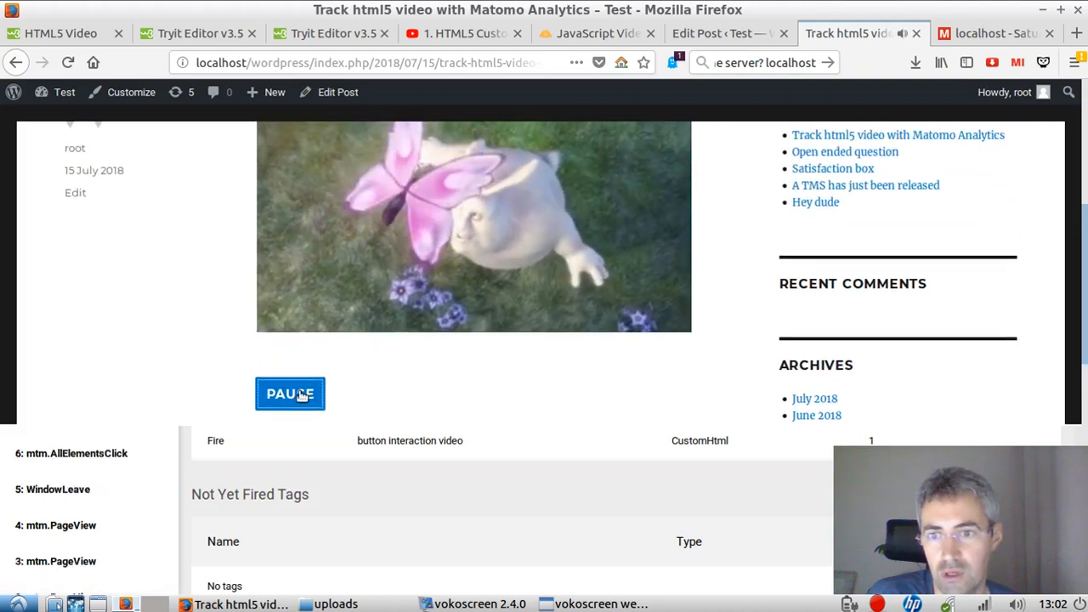
click(294, 395)
click(298, 395)
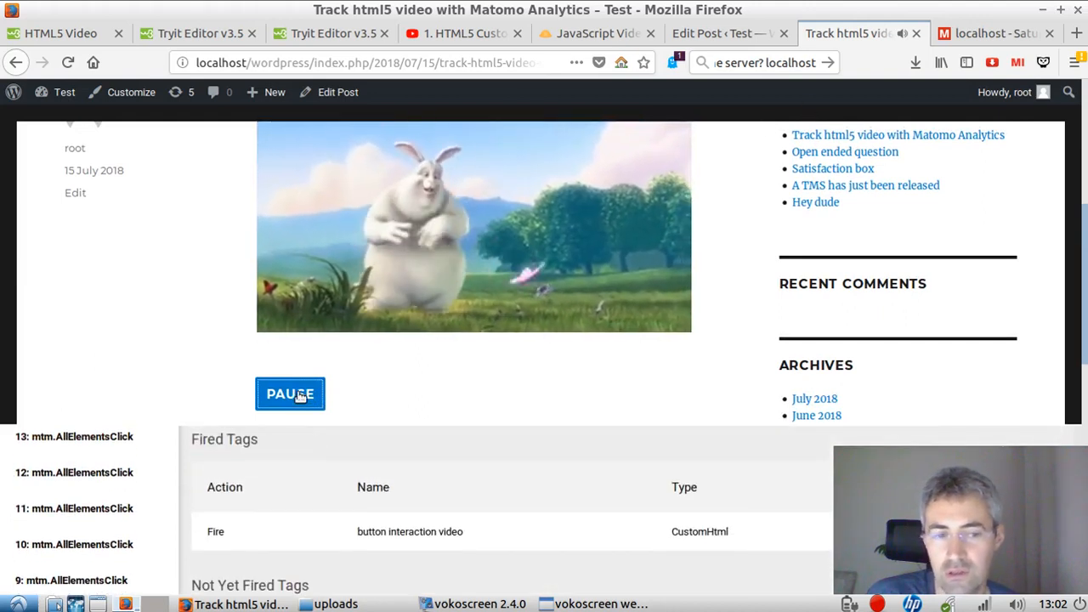
click(990, 34)
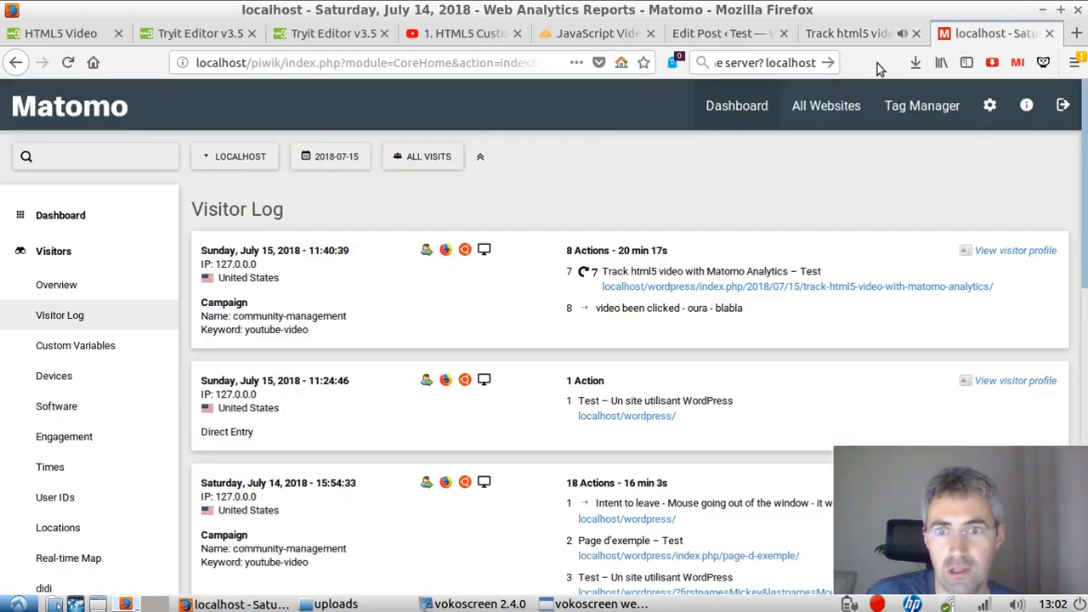
click(68, 67)
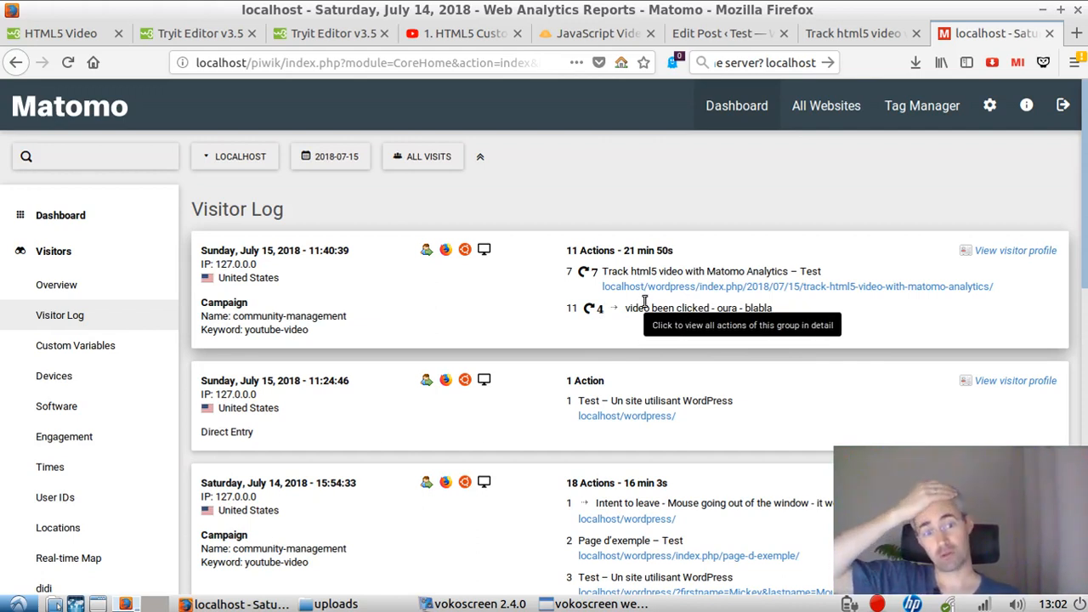
click(844, 30)
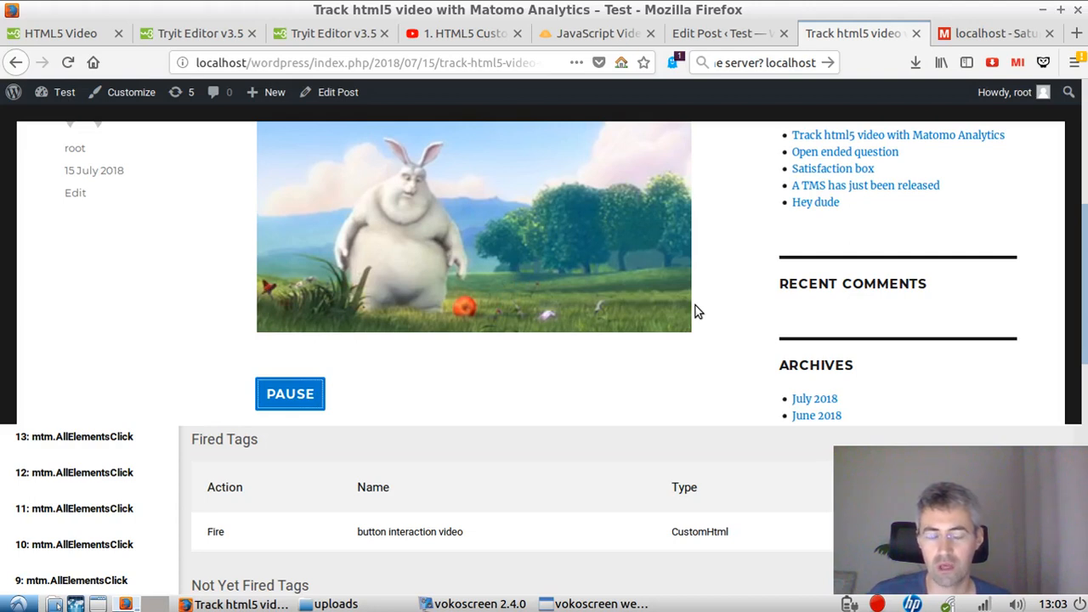
scroll(695, 312, up, 3)
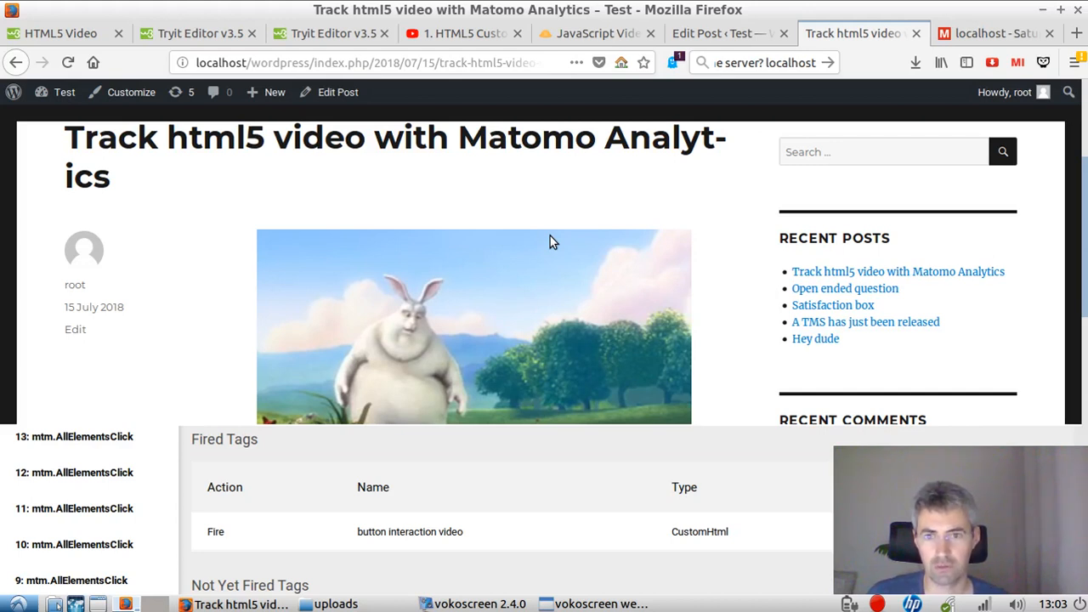
scroll(537, 289, down, 1)
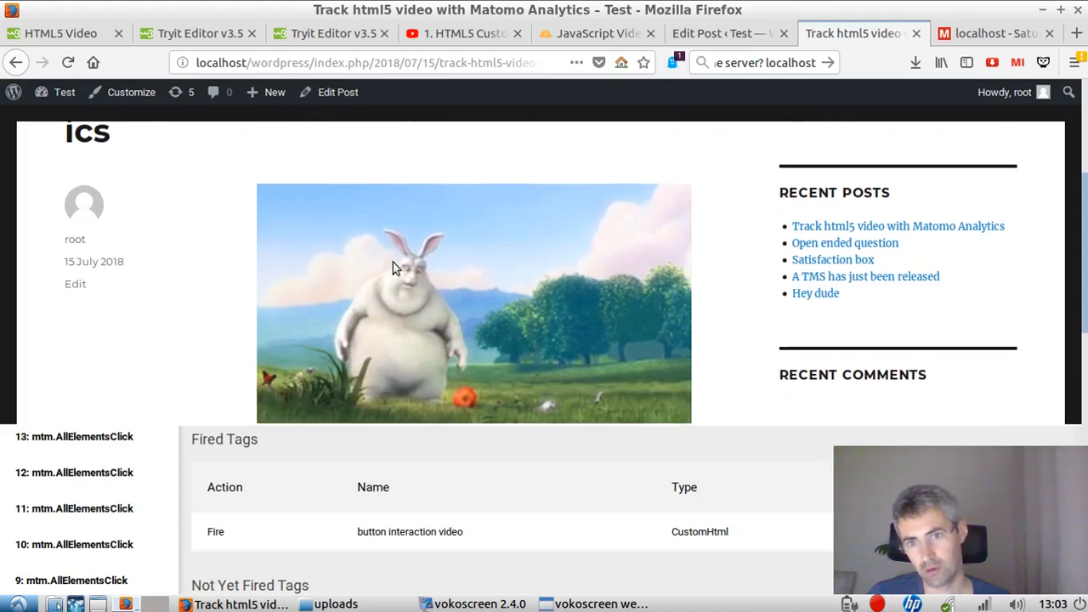
scroll(504, 342, down, 2)
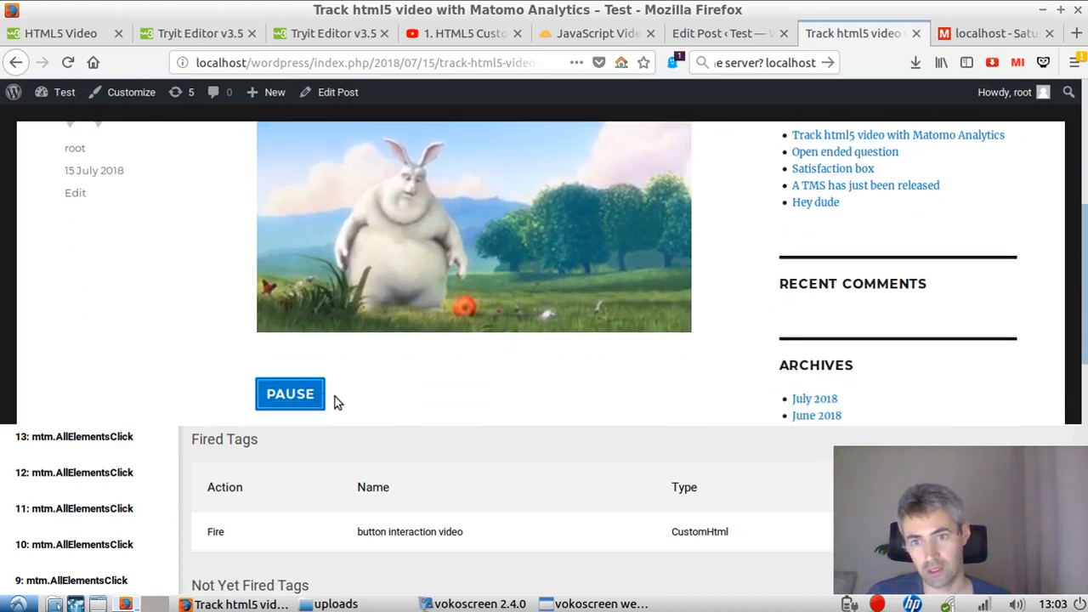